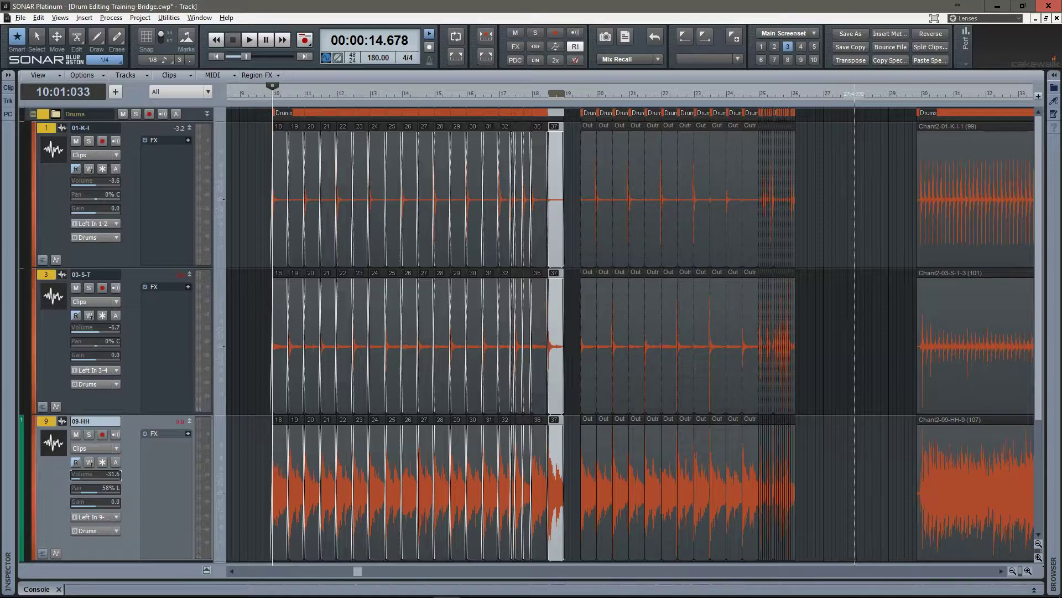
- Play the Chant2 drum section from the start of its 01-K-I clip near measure 30
drag(643, 88, 643, 110)
click(602, 177)
key(Tab)
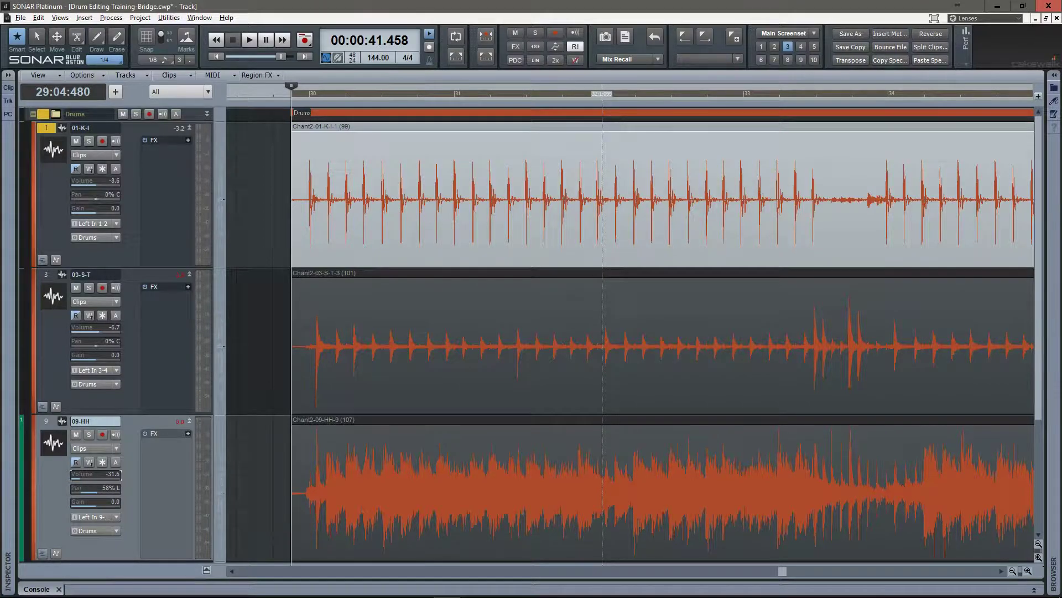
key(space)
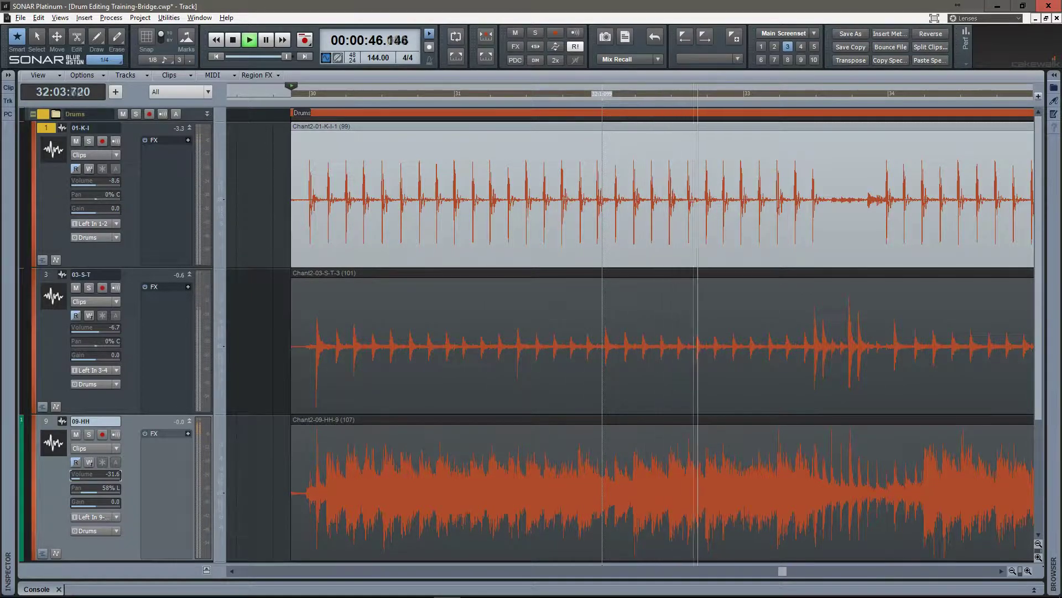
key(space)
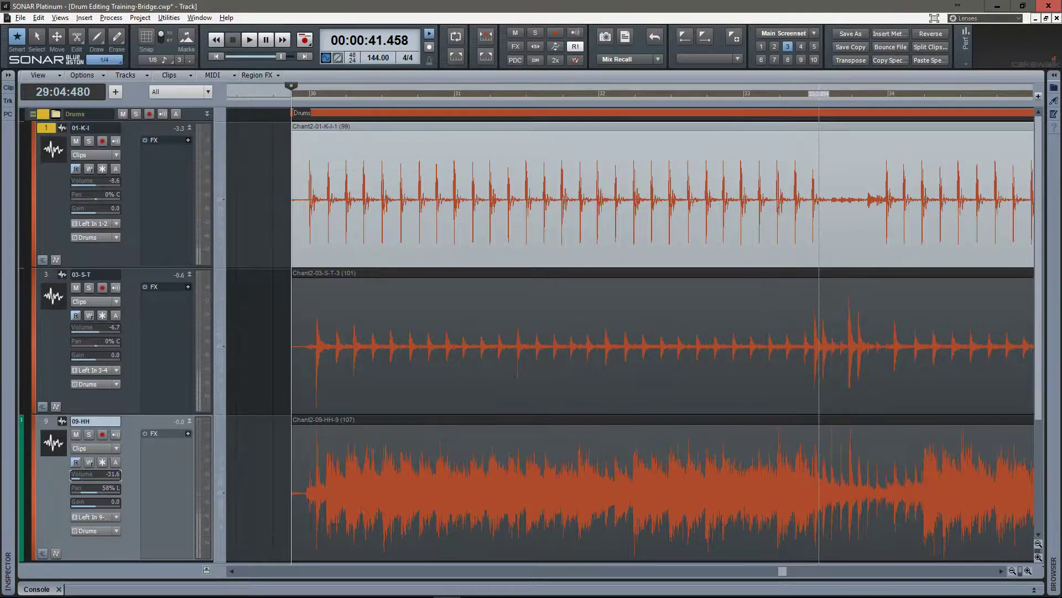
- Place the now time at 33:02:945, just before the fill's first hit on the 03-S-T track
click(814, 343)
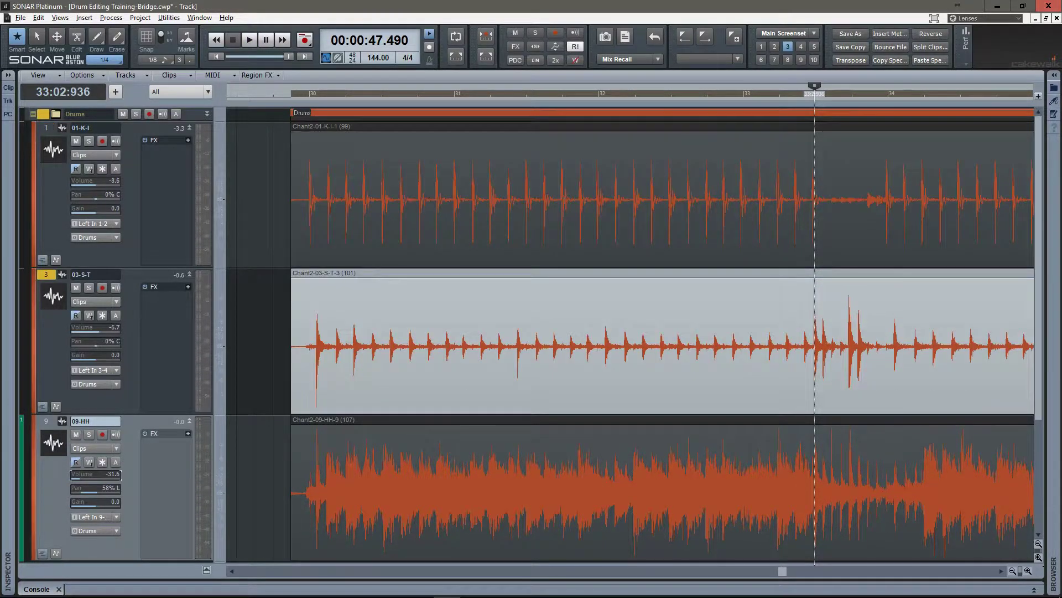
key(ctrl+Right)
key(ctrl+Right)
key(ctrl+Right)
key(ctrl+Right)
key(ctrl+Right)
key(ctrl+Right)
key(ctrl+Right)
key(ctrl+Right)
key(ctrl+Right)
key(ctrl+Right)
key(ctrl+Right)
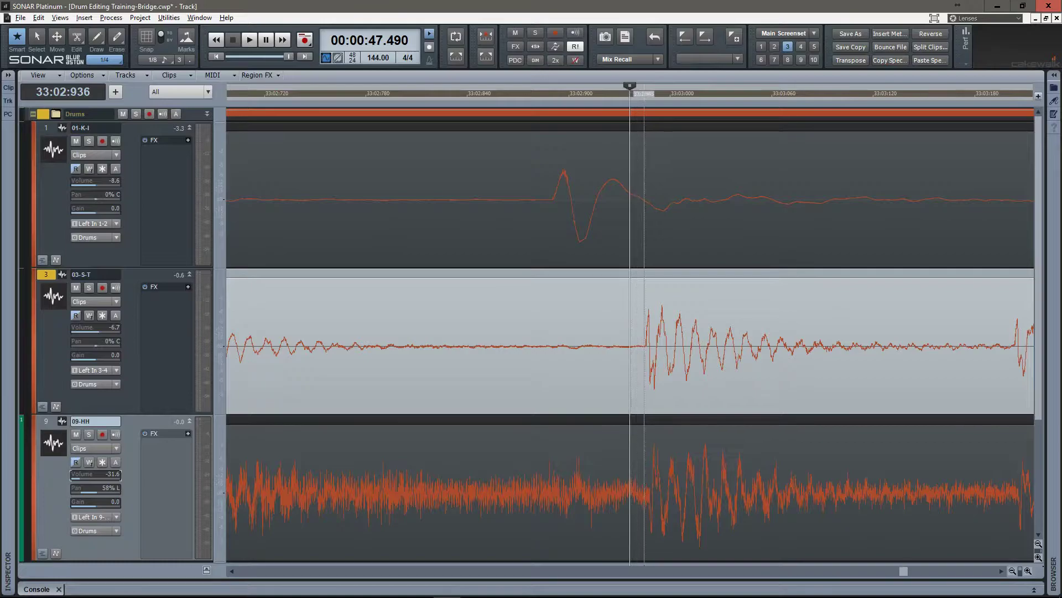
click(645, 343)
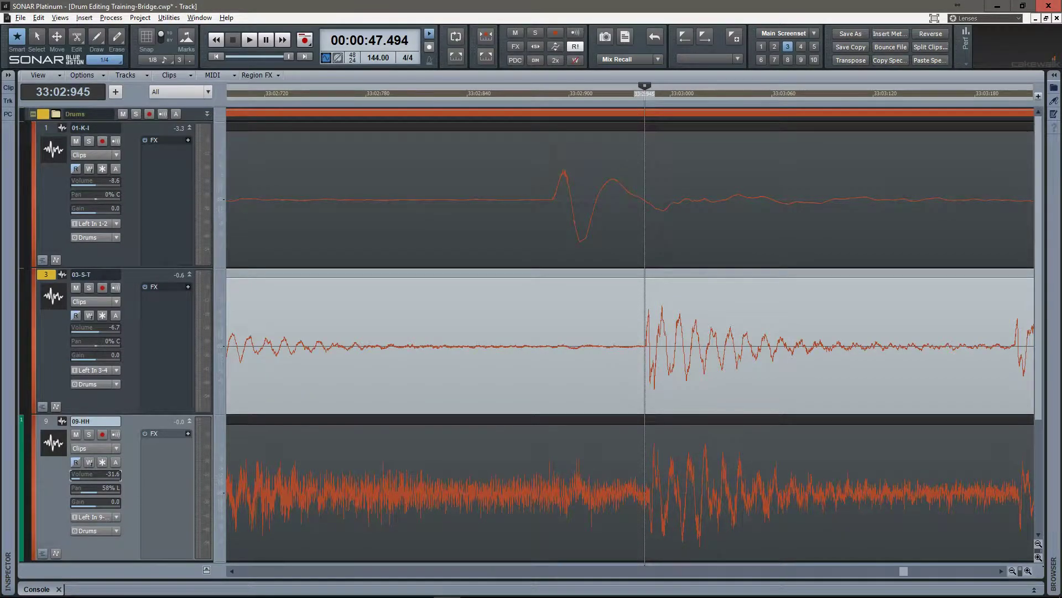
- Switch to screenset 1 and split the Chant2 clips on all drum tracks at 33:02:945
key(1)
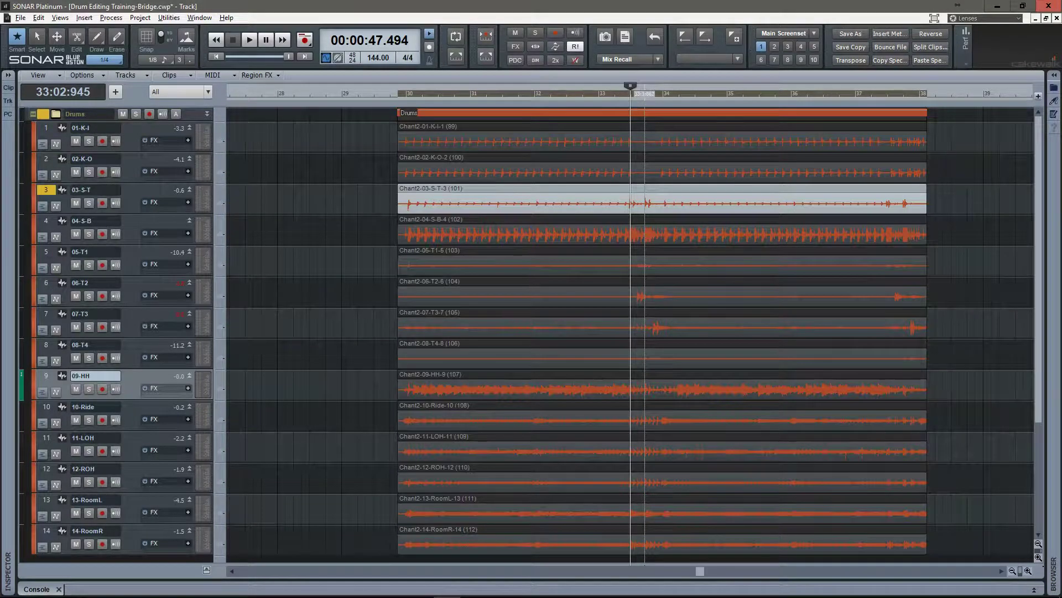
key(ctrl+Right)
key(ctrl+a)
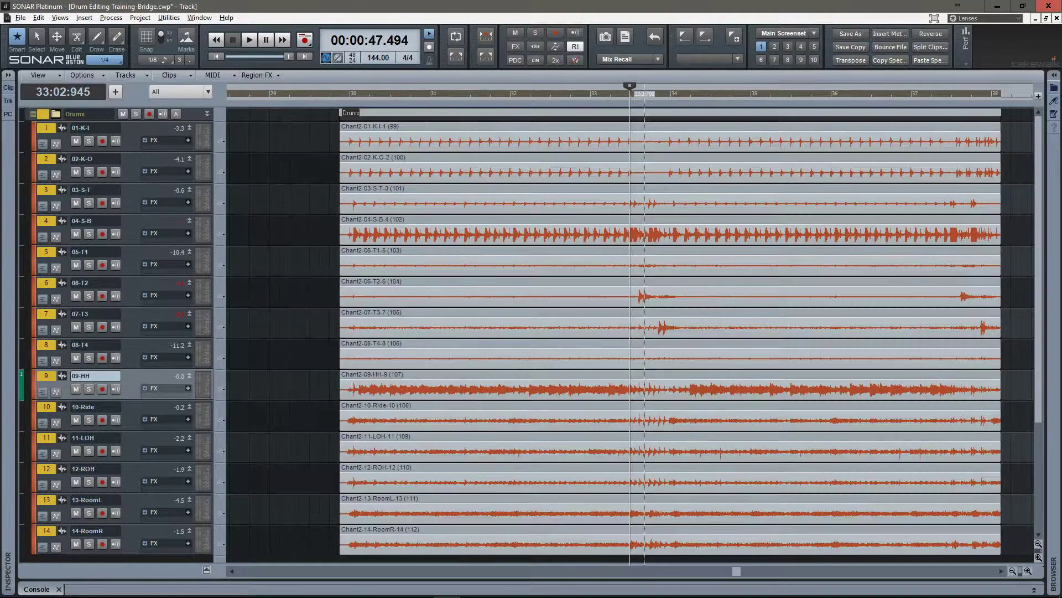
key(s)
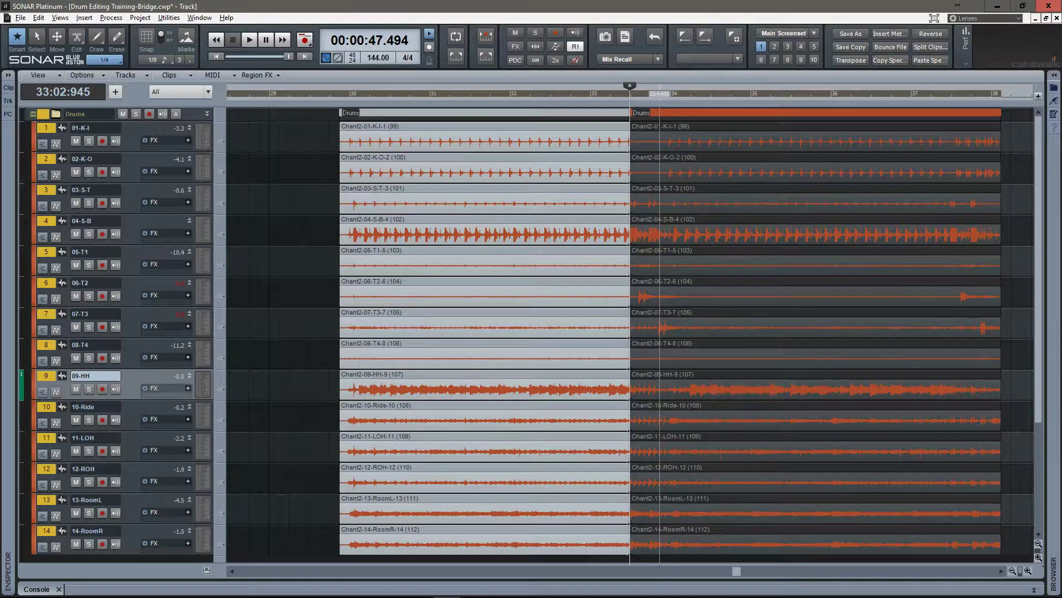
- Move the second half of the split Chant2 drum clips to about measure 35
click(660, 112)
drag(634, 113, 751, 113)
key(ctrl+z)
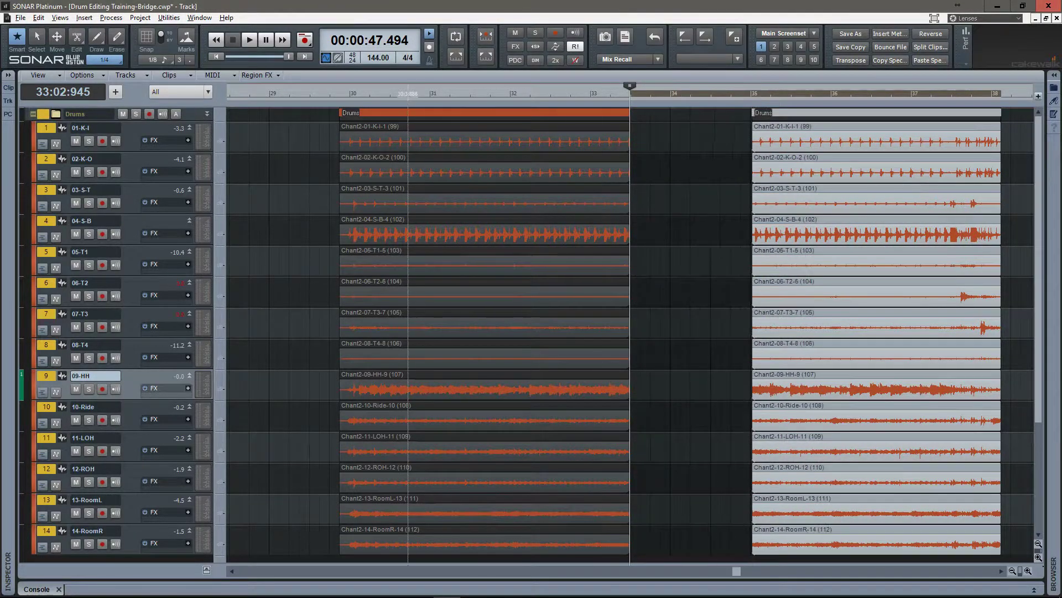
- Play the first Chant2 half from the opening 01-K-I transient at 30:01:000
click(425, 139)
key(Tab)
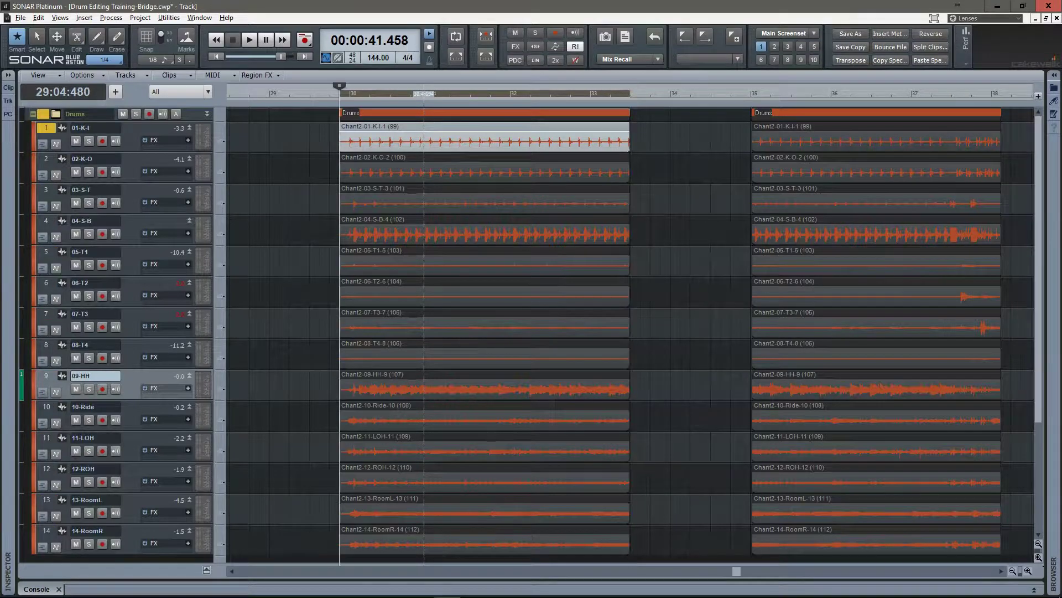
key(Tab)
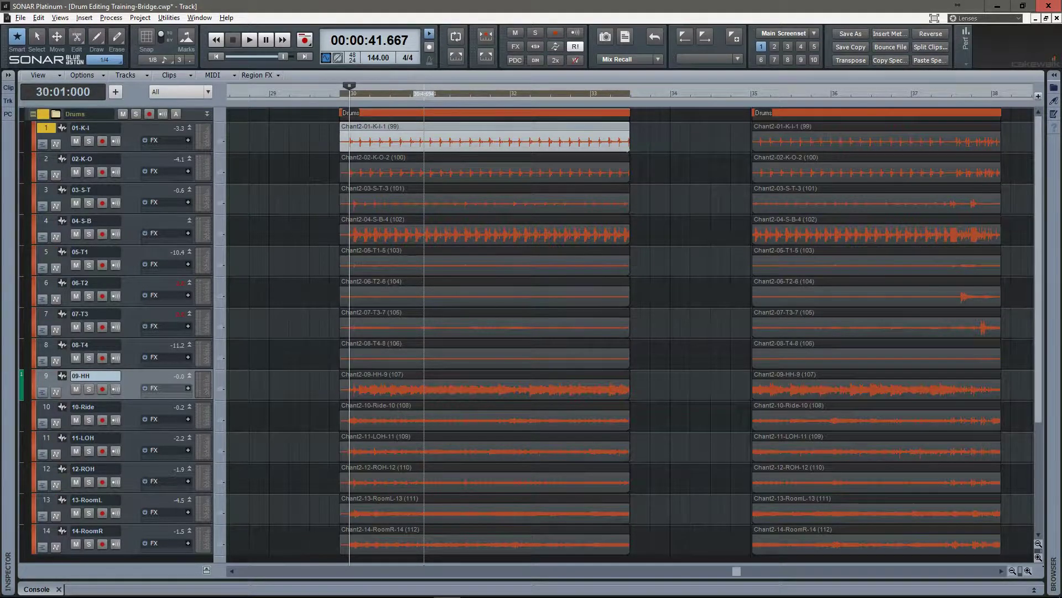
key(space)
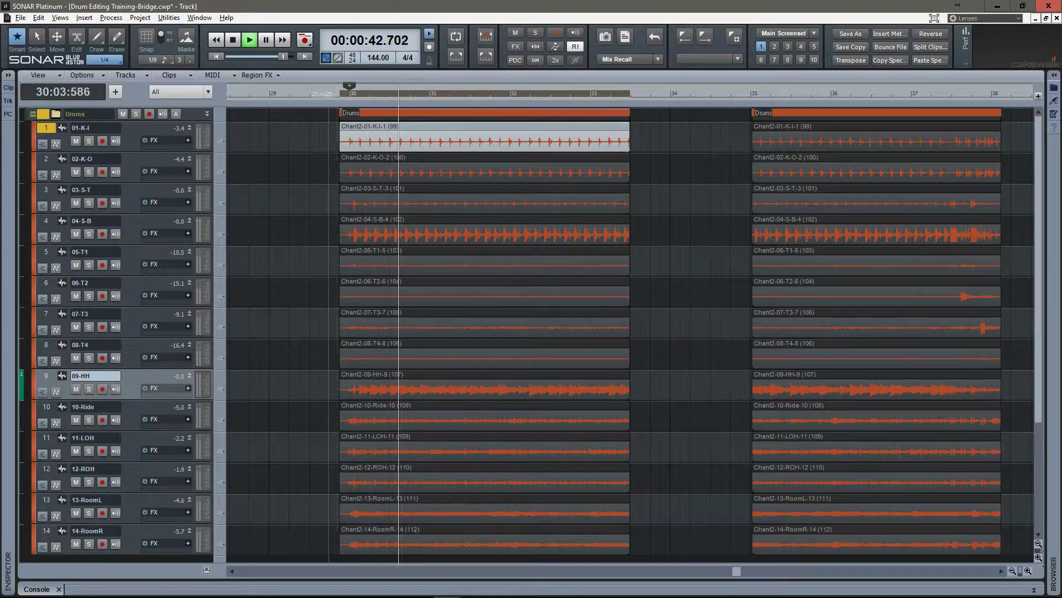
key(space)
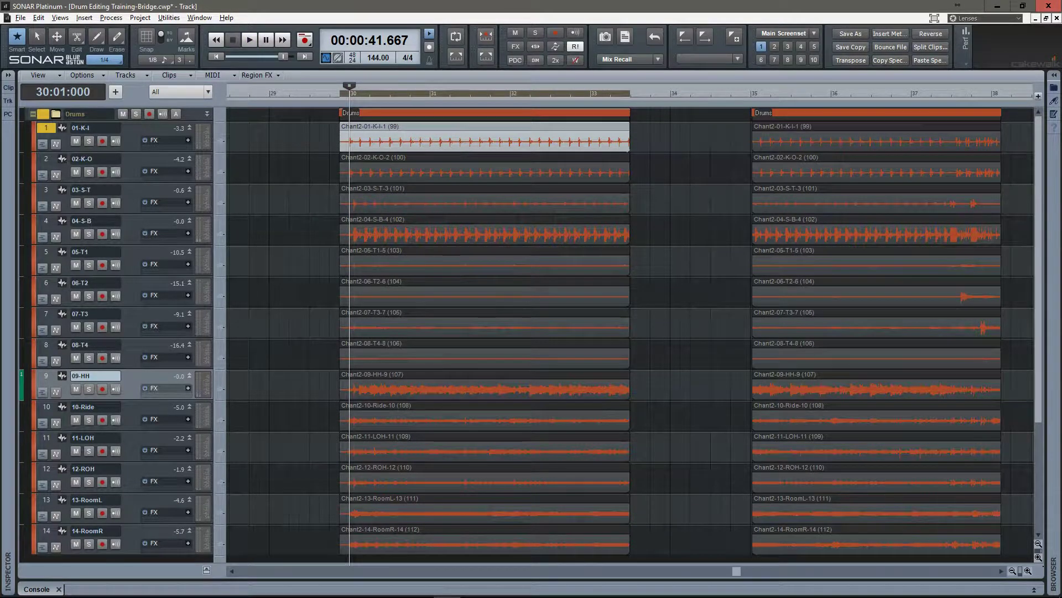
- Switch to screenset 2 and set the edit filter of tracks 01-K-I, 03-S-T and 09-HH to Clips
key(2)
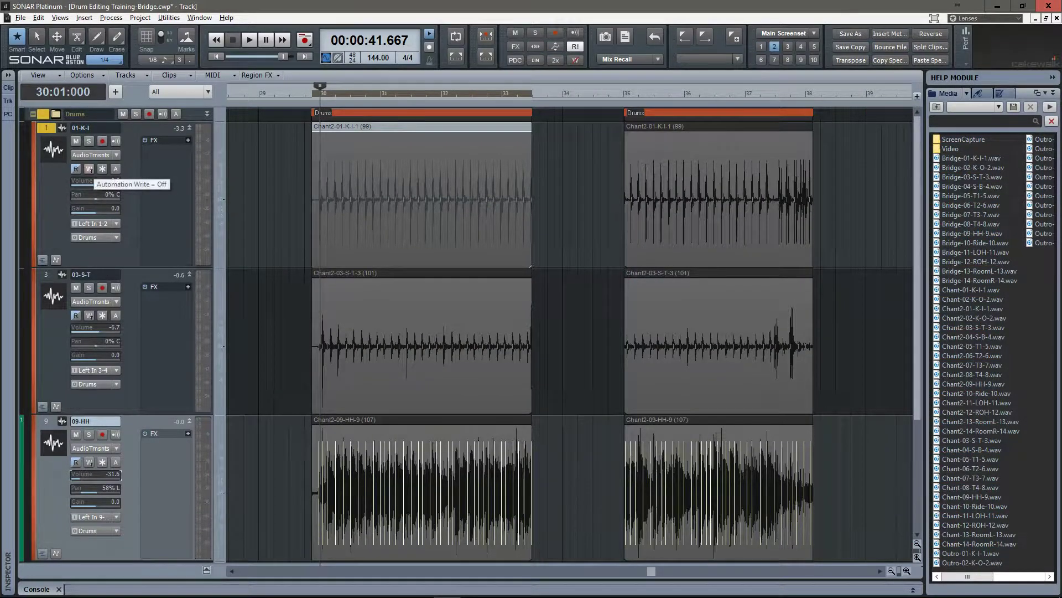
key(g)
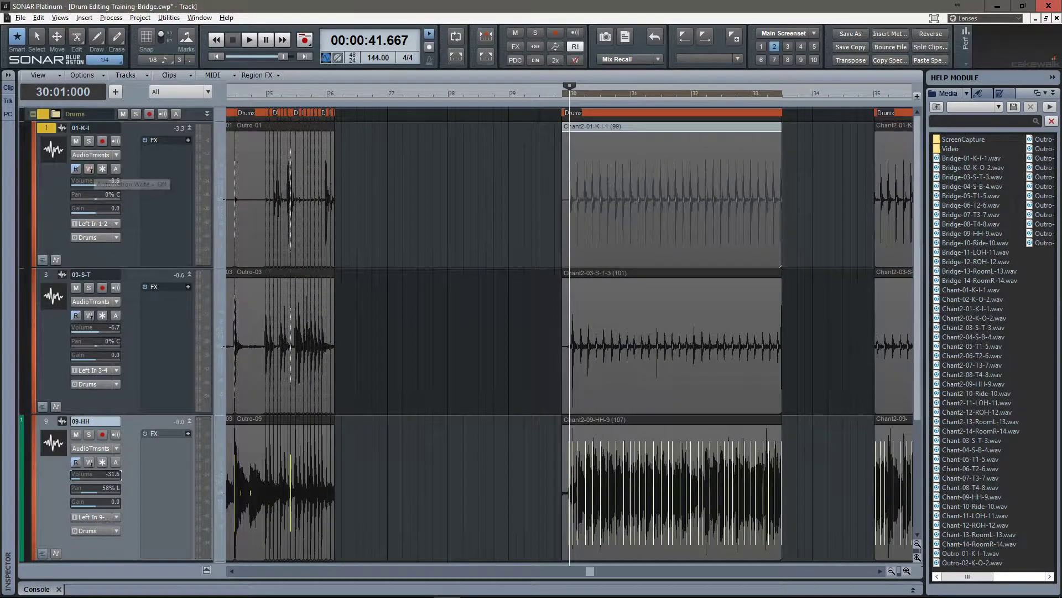
click(46, 128)
drag(46, 127, 46, 421)
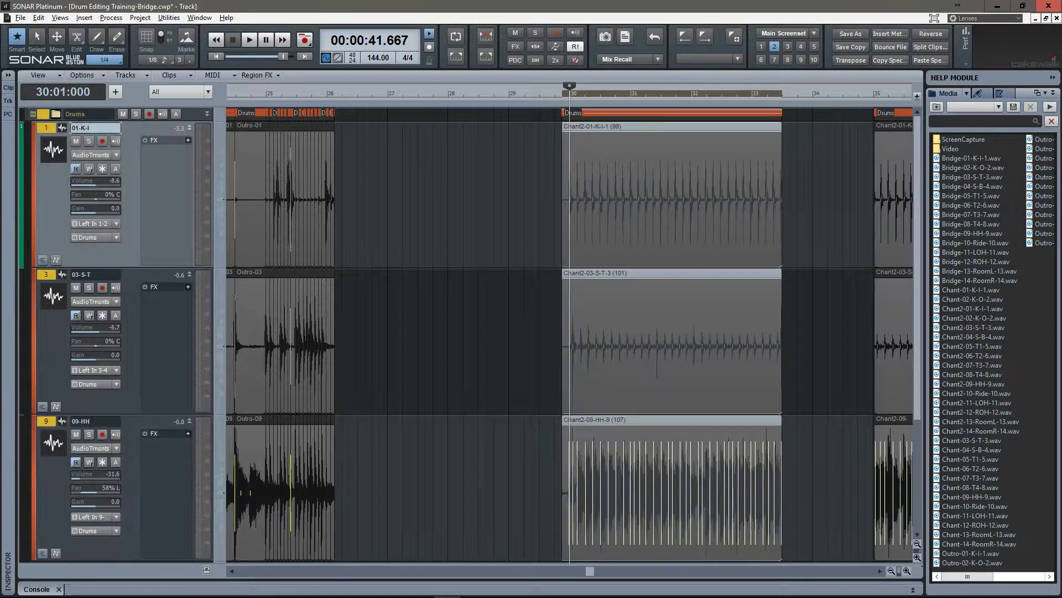
click(115, 448)
click(132, 462)
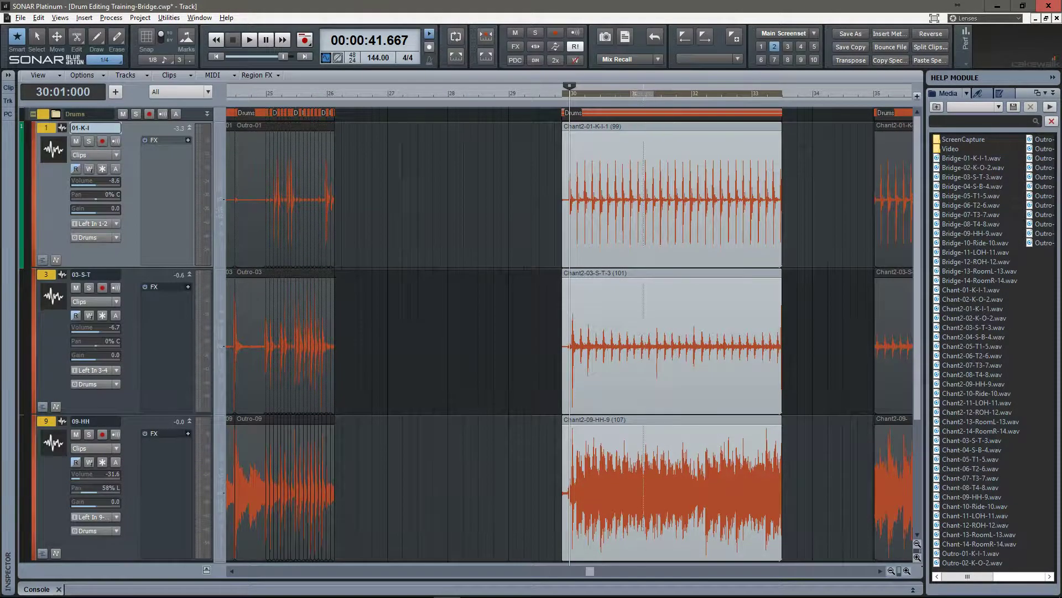
- Turn on snap to grid and set the snap resolution to 1/16
scroll(634, 332, up, 6)
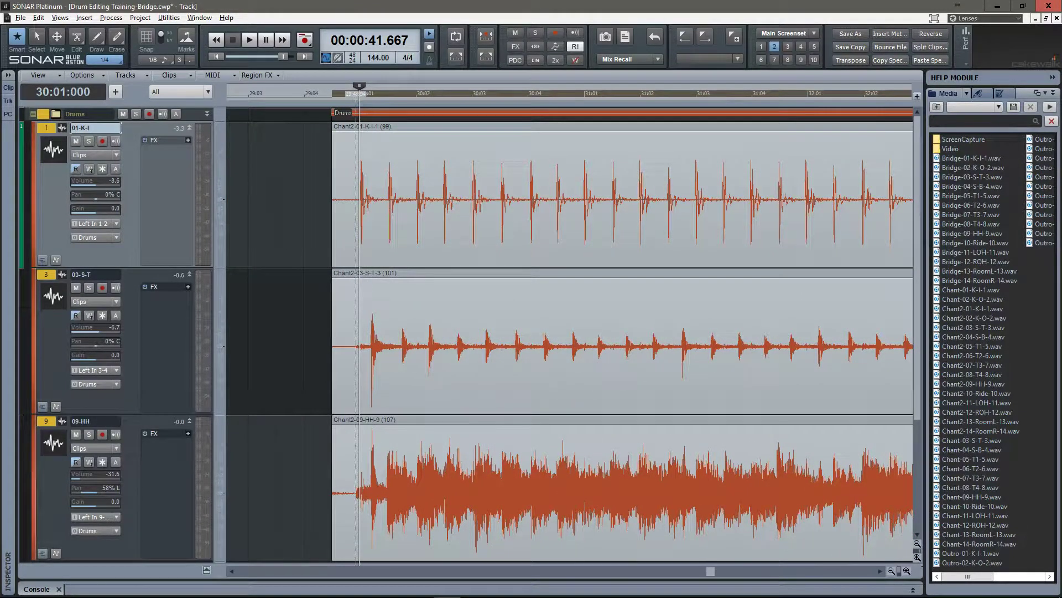
key(n)
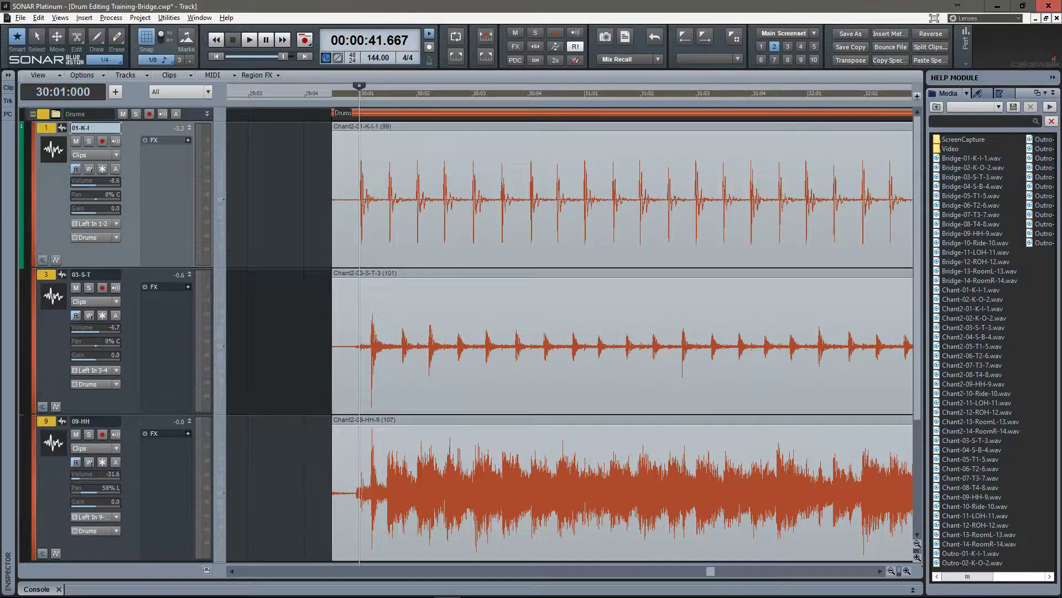
click(154, 60)
click(161, 136)
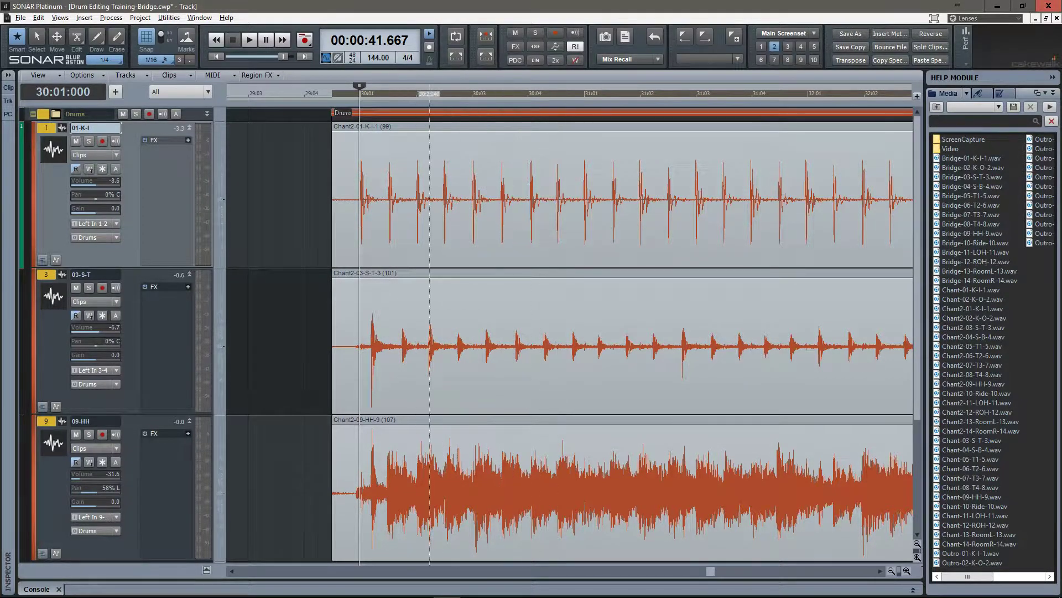
- Briefly play the first Chant2 half from 30:01:000 with its full length in view
drag(444, 93, 347, 94)
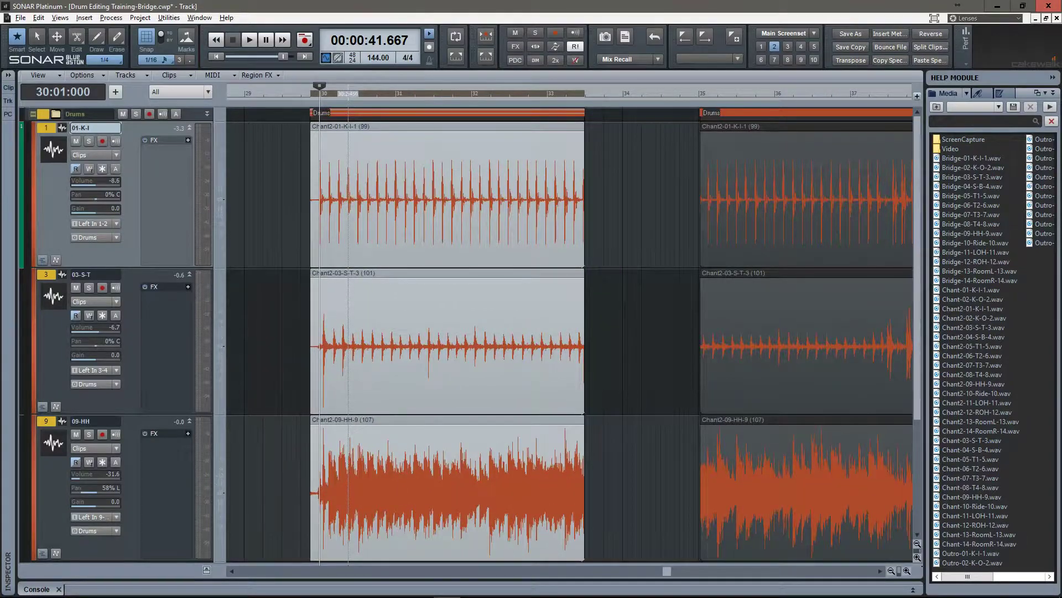
key(space)
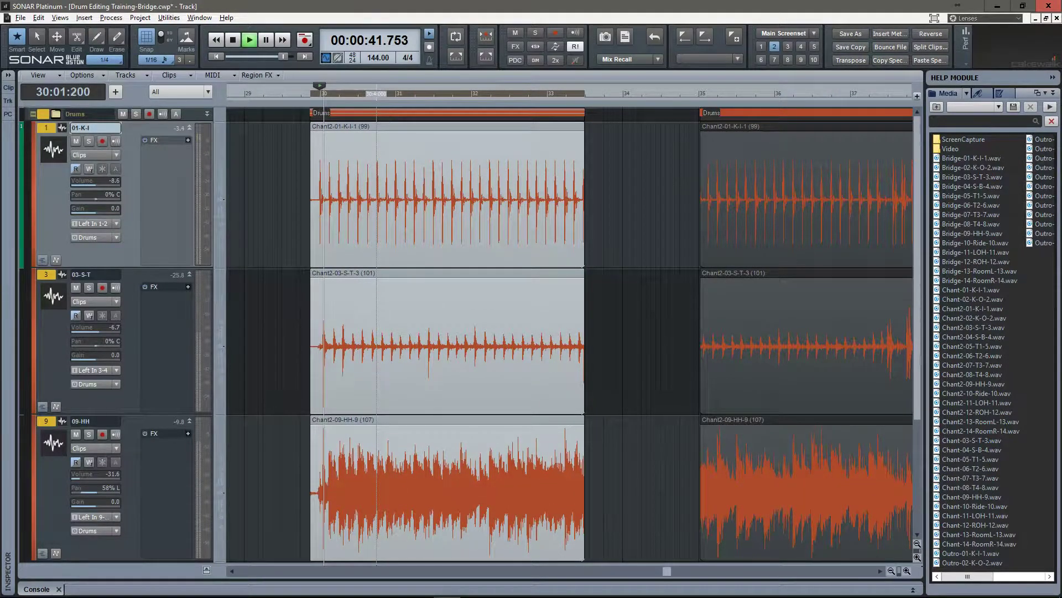
key(space)
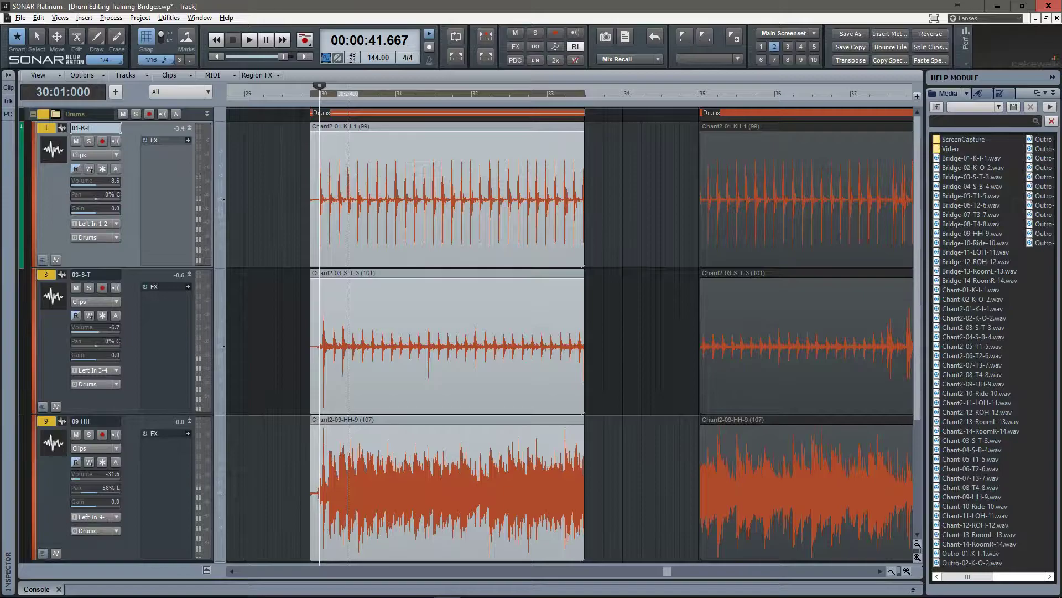
- In screenset 1, create a selection group from the first-half Chant2 clips on all fourteen drum tracks
key(1)
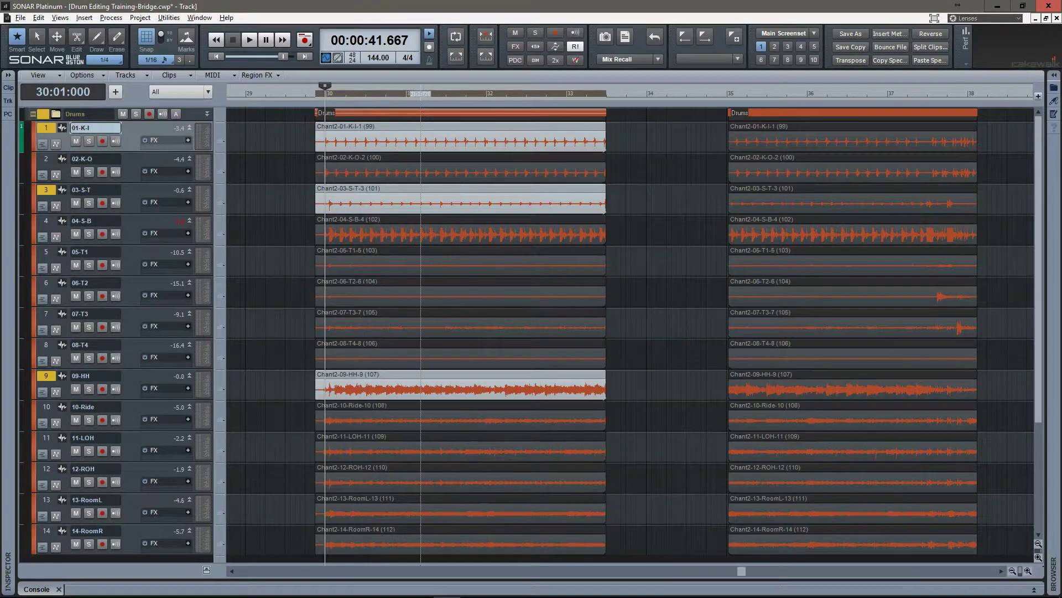
drag(330, 133, 386, 548)
right_click(385, 549)
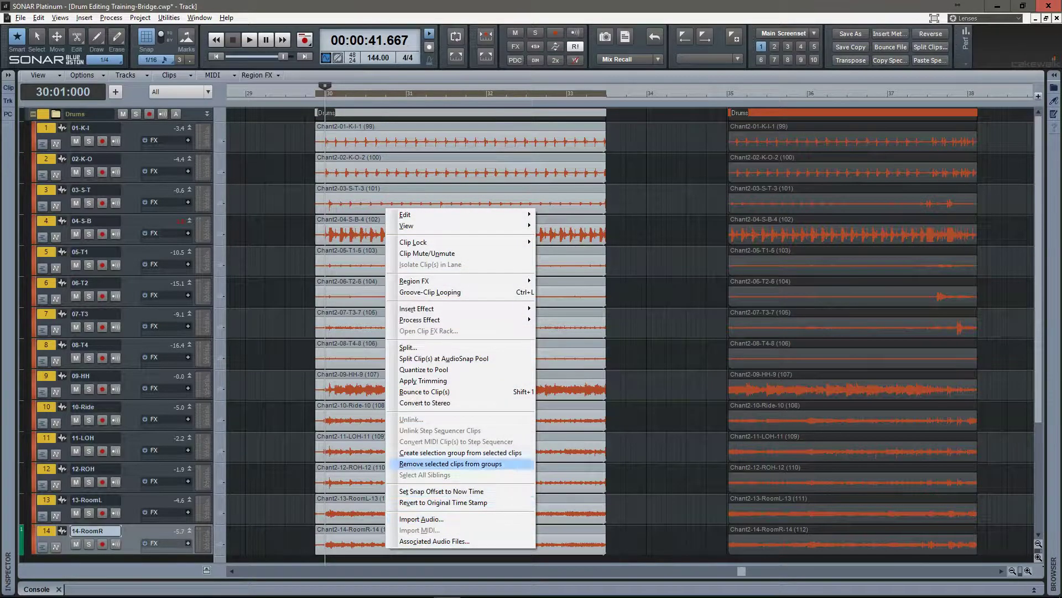
click(420, 452)
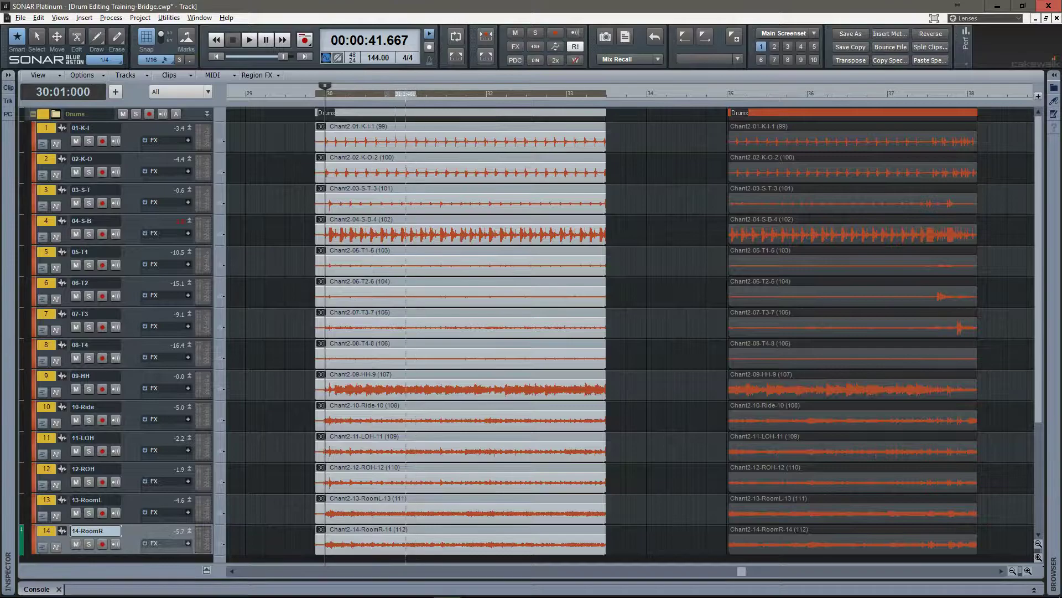
- Switch to screenset 3, bring the hits around 30:01:000 into view, and audition them
key(3)
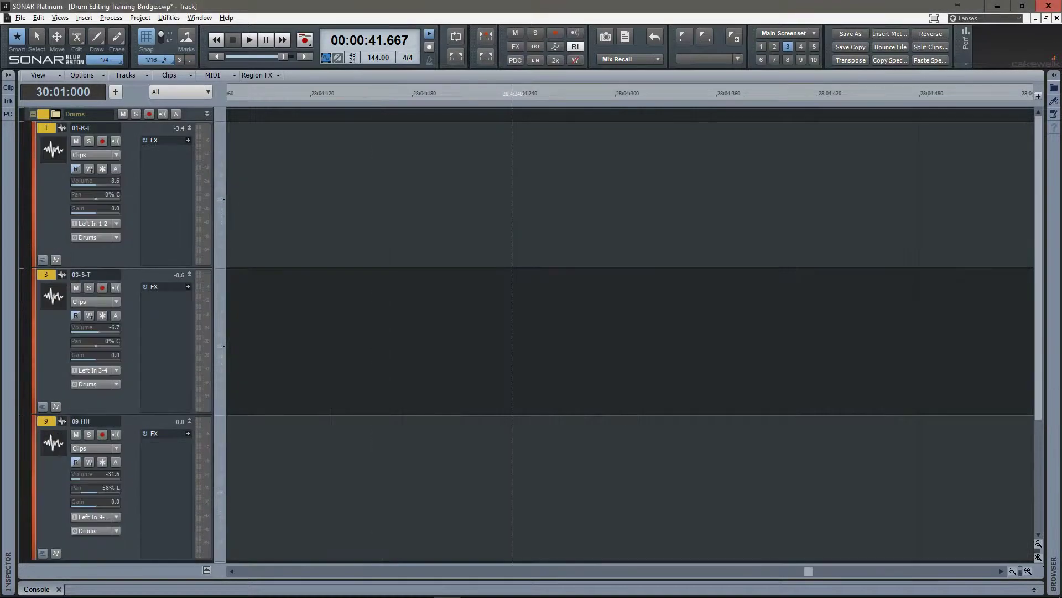
key(g)
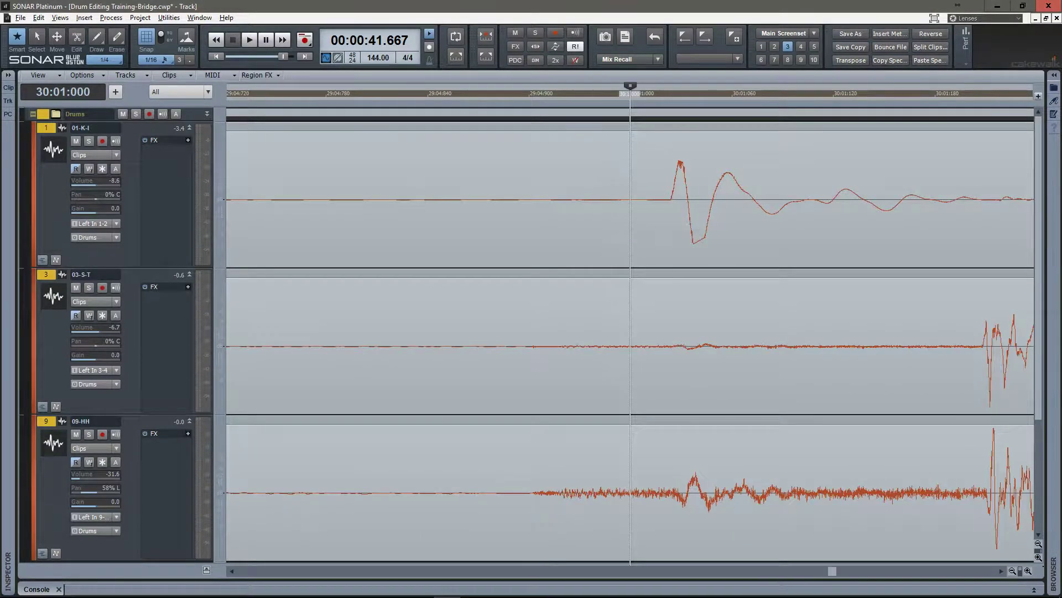
scroll(692, 343, down, 7)
scroll(693, 343, right, 2)
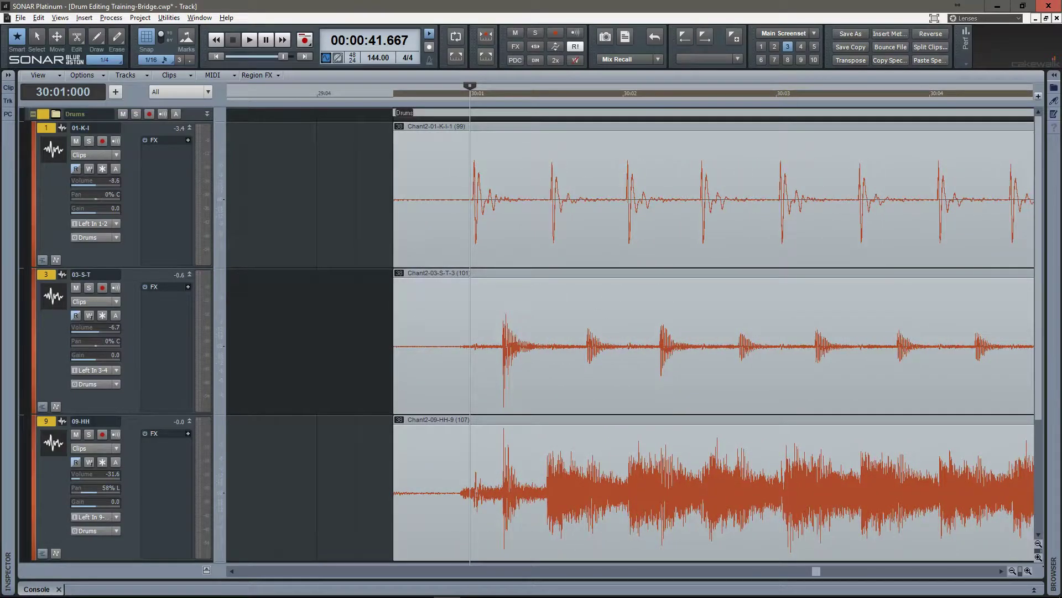
key(space)
key(space)
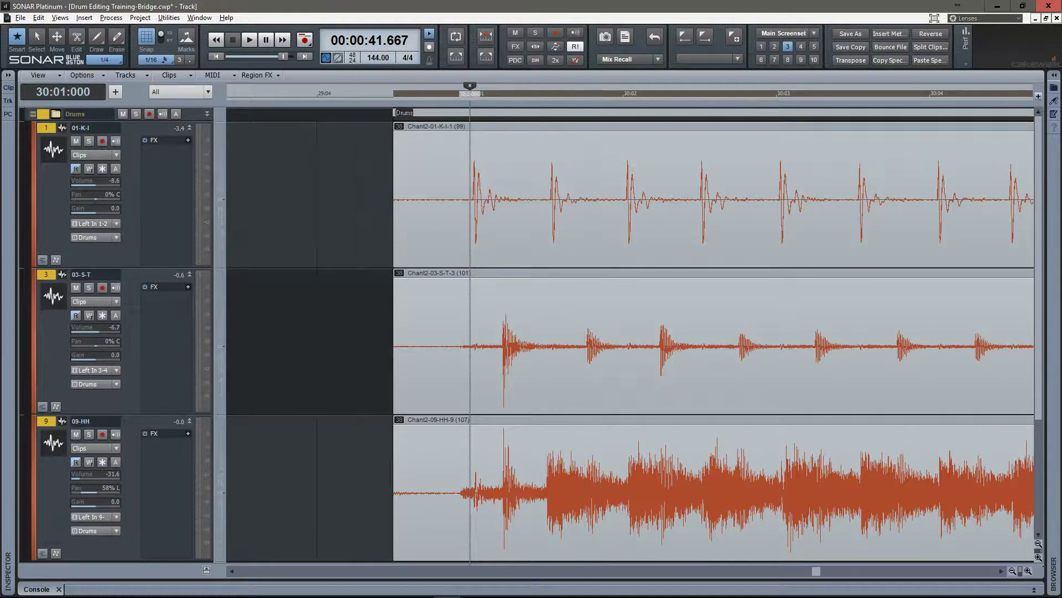
- Split the grouped drum clips with the Split tool at 30:01:000 and at the next 1/16 gridline, 30:01:240
drag(502, 93, 354, 97)
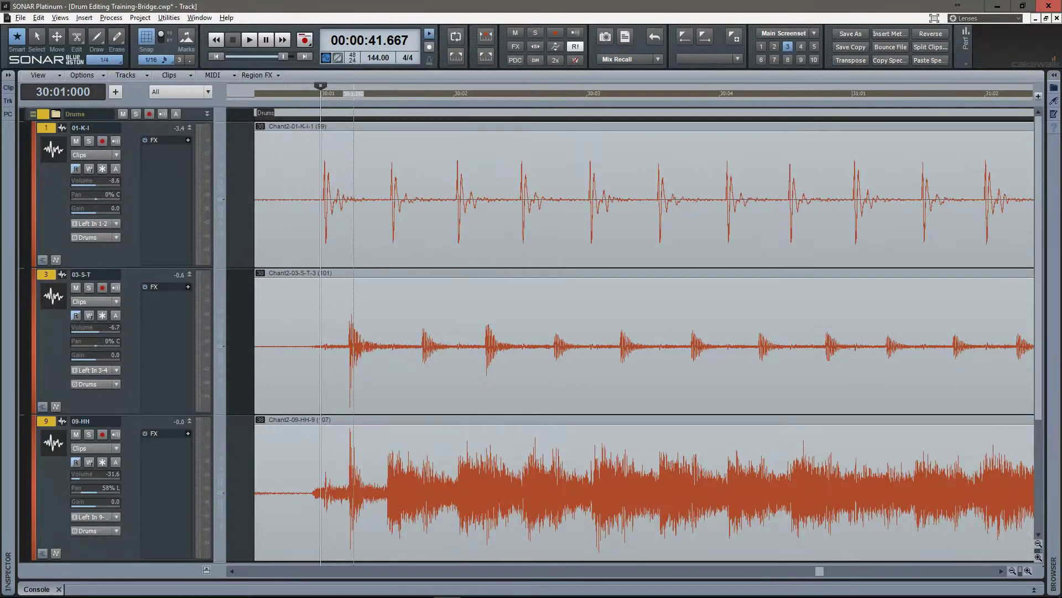
key(t)
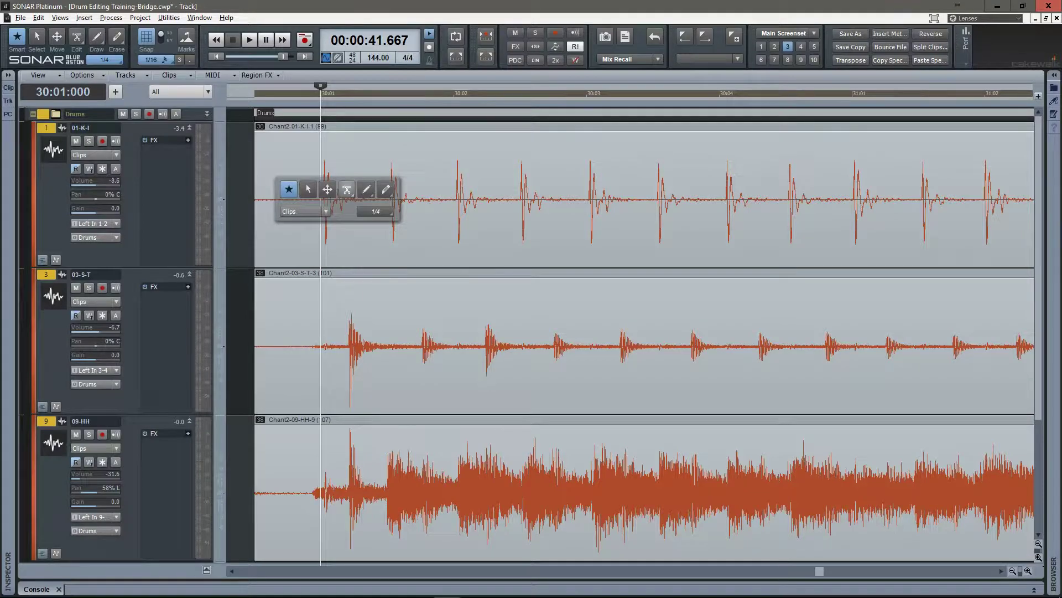
click(347, 189)
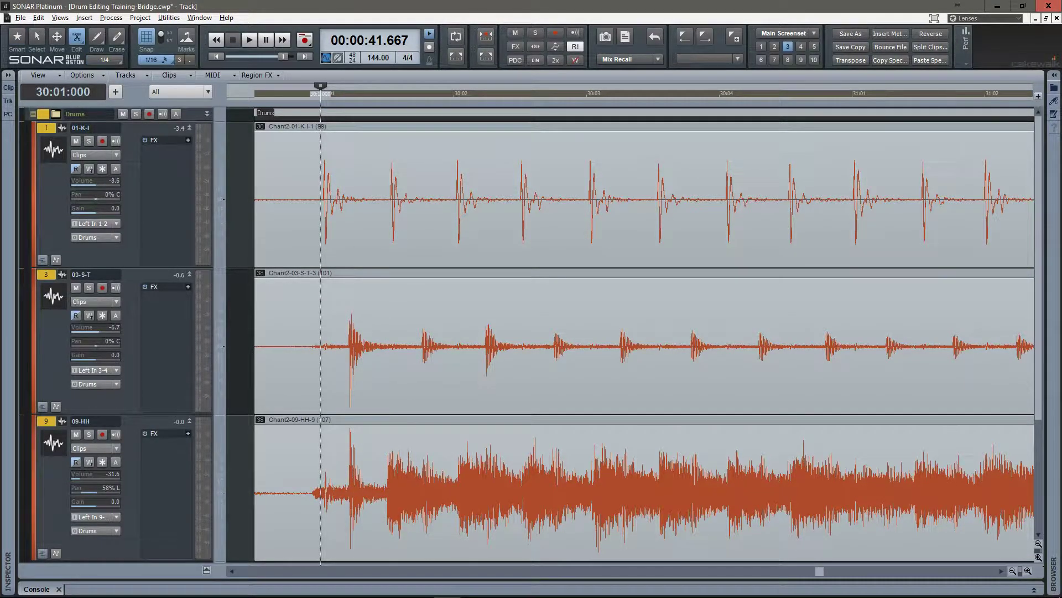
click(320, 222)
click(353, 222)
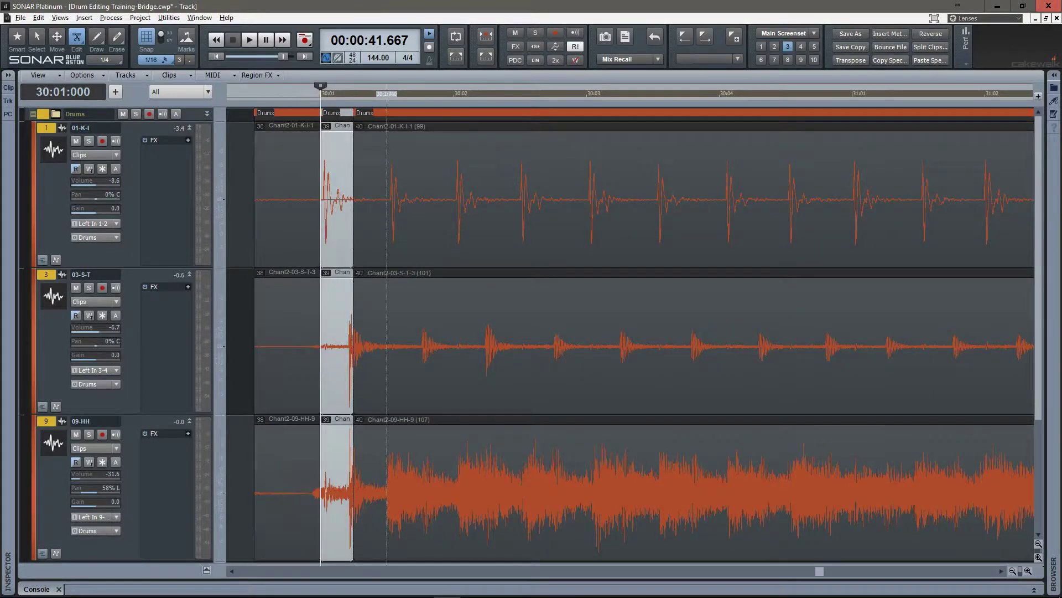
- Split the grouped drum clips at each 1/16 gridline from 30:01:480 through 30:02:720
click(387, 221)
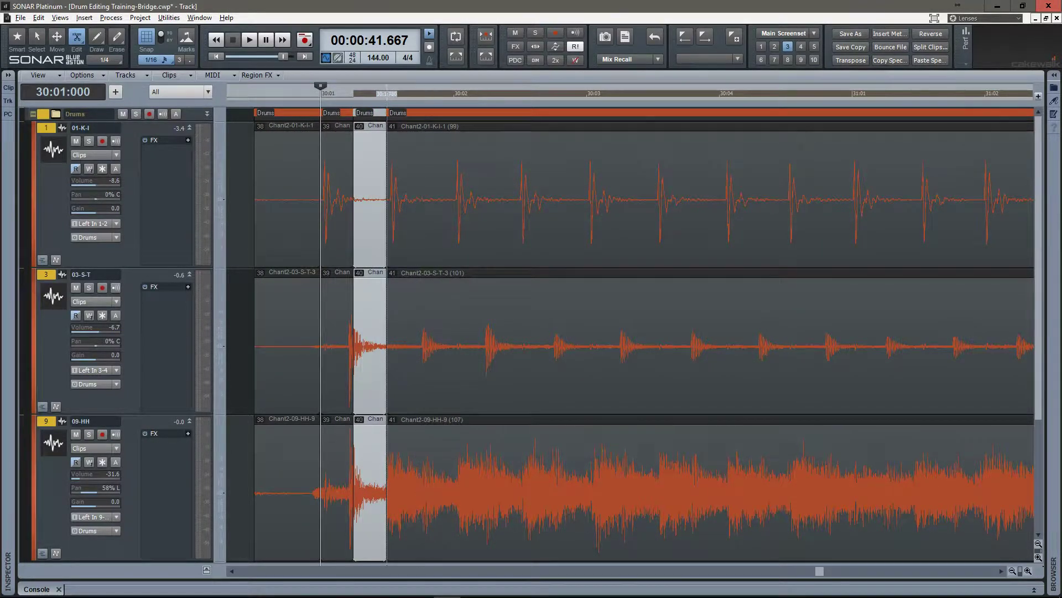
key(ctrl+z)
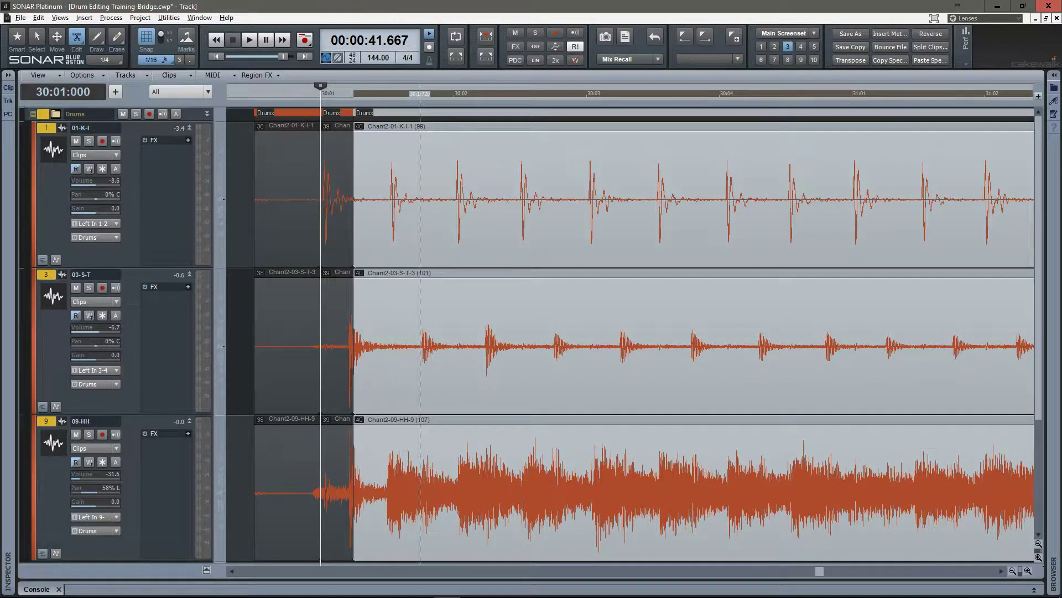
click(386, 343)
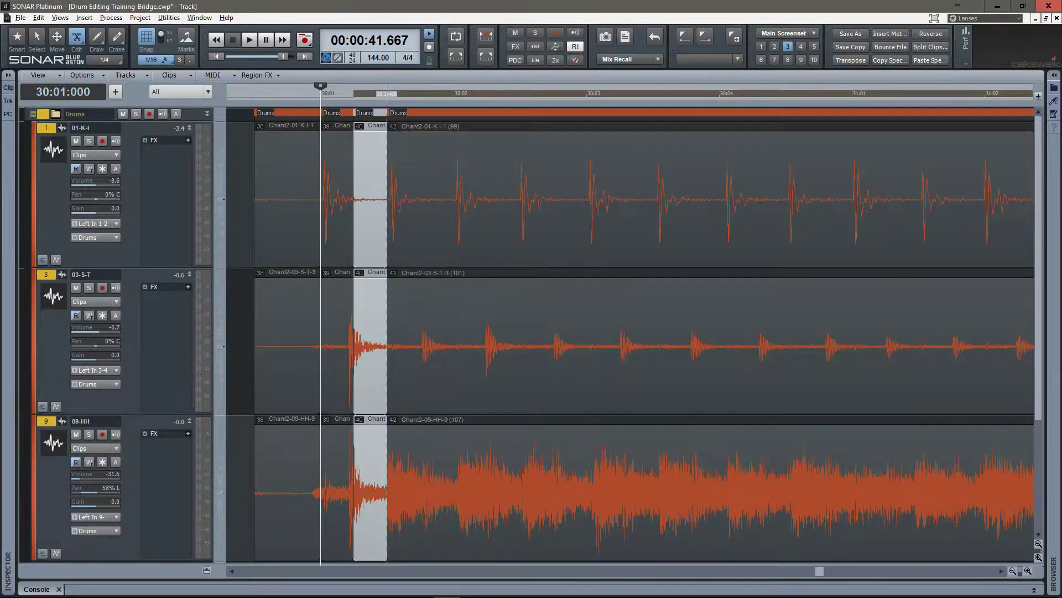
click(420, 343)
click(453, 343)
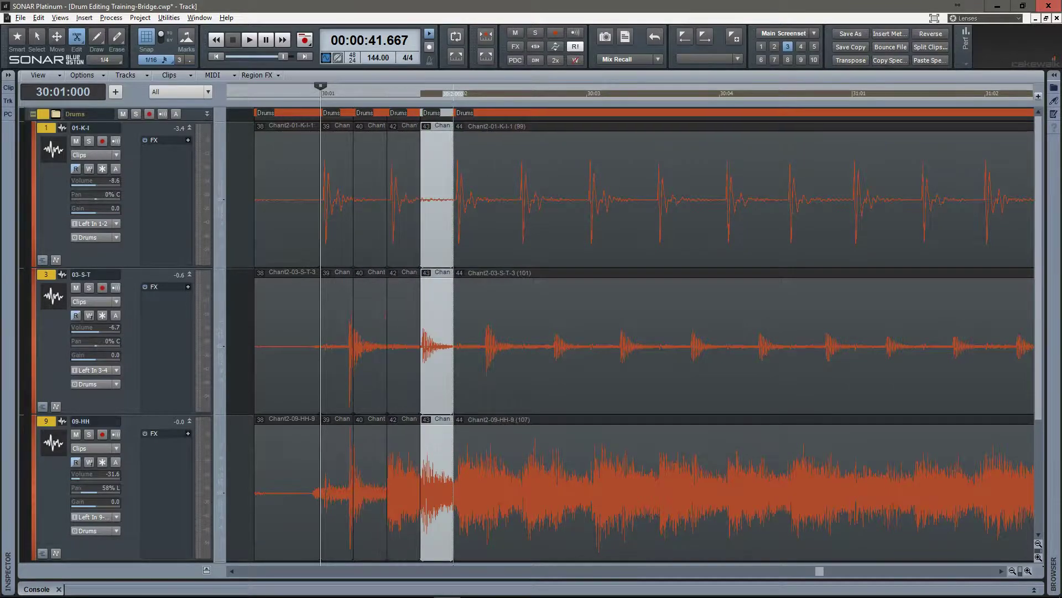
click(486, 343)
click(519, 343)
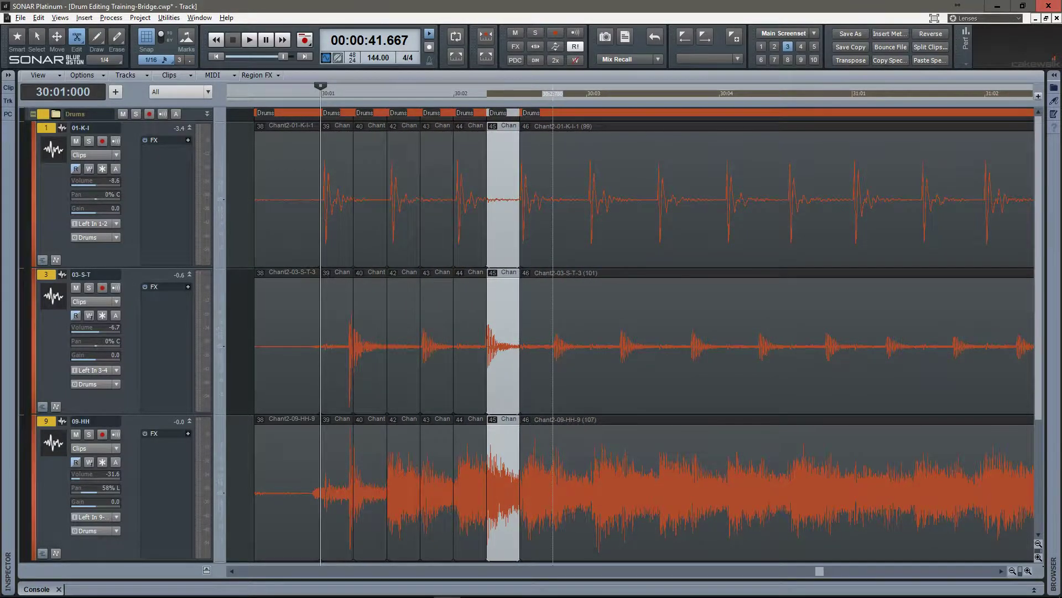
click(553, 343)
- Split the grouped drum clips at each 1/16 gridline from 30:03:000 through 30:04:720
click(586, 343)
click(619, 343)
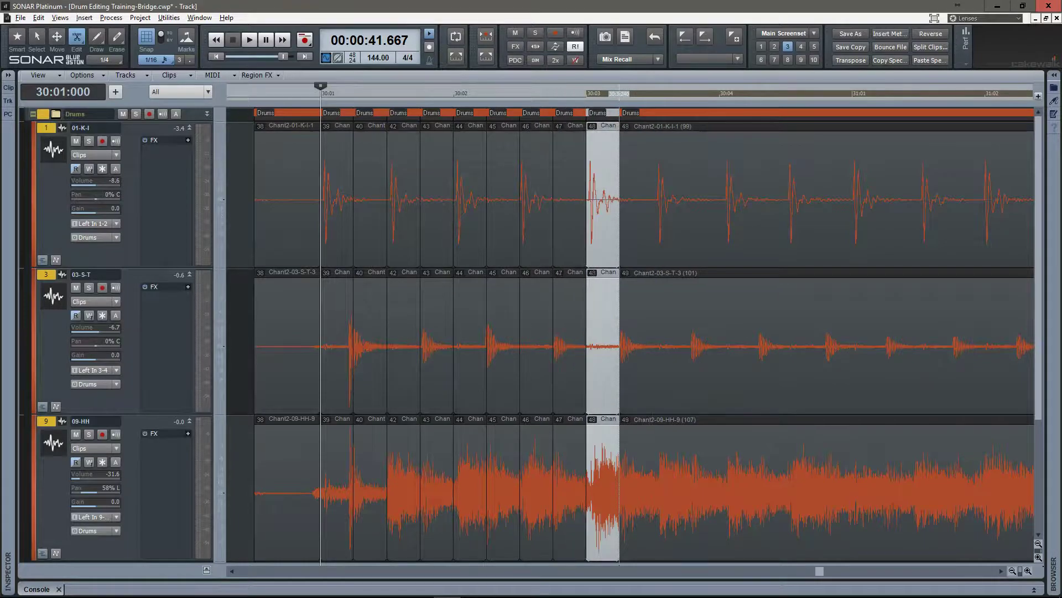
click(653, 344)
click(686, 343)
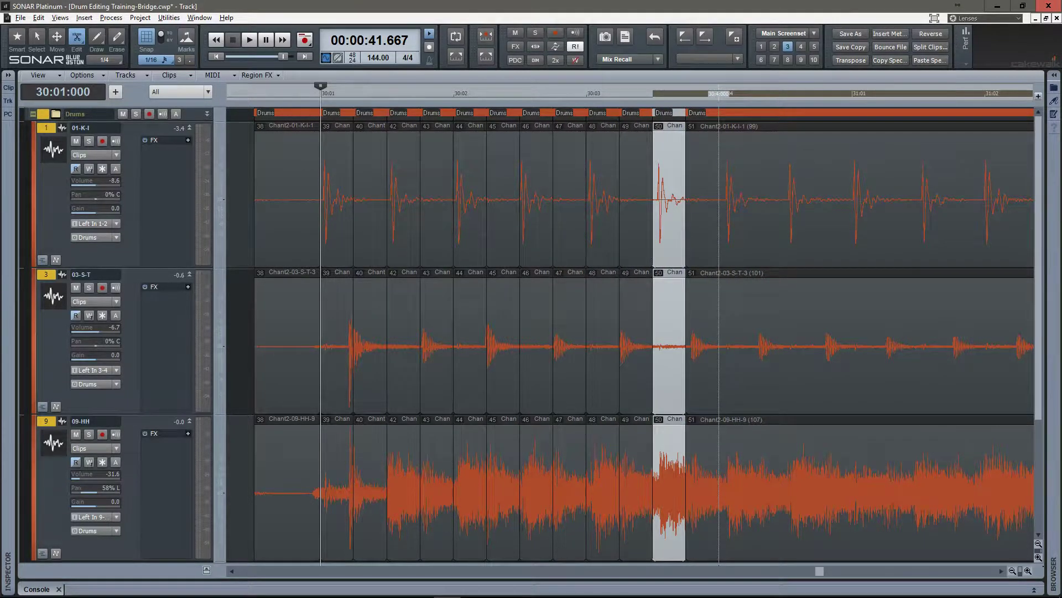
click(719, 343)
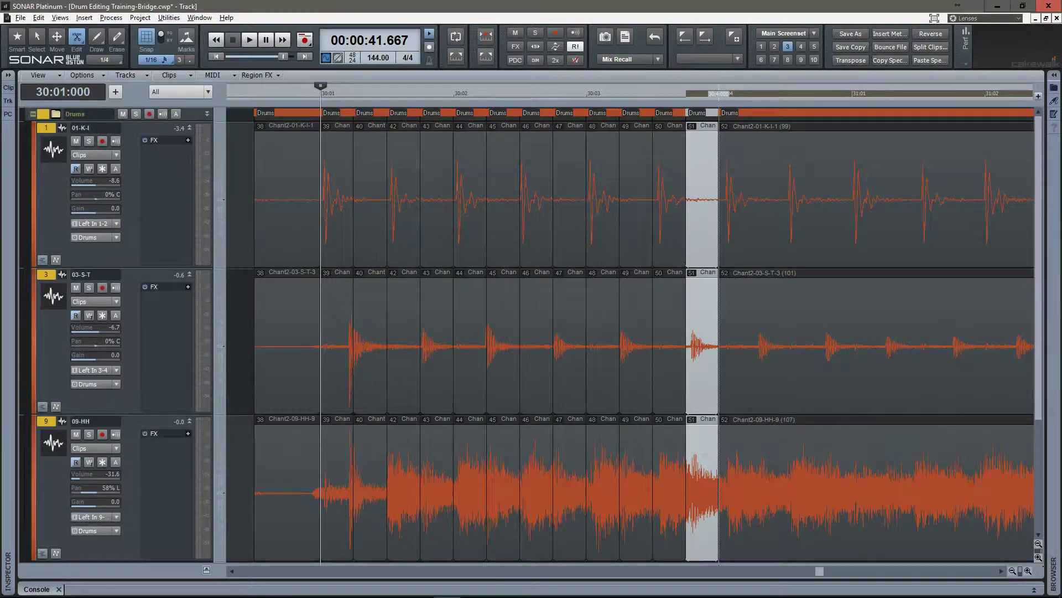
click(752, 343)
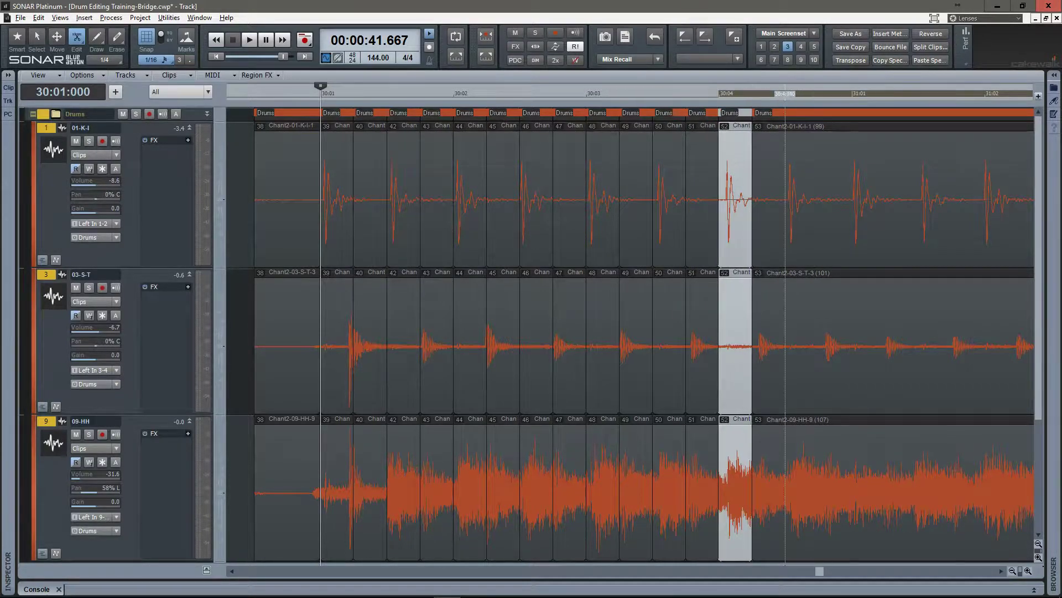
click(785, 343)
click(818, 344)
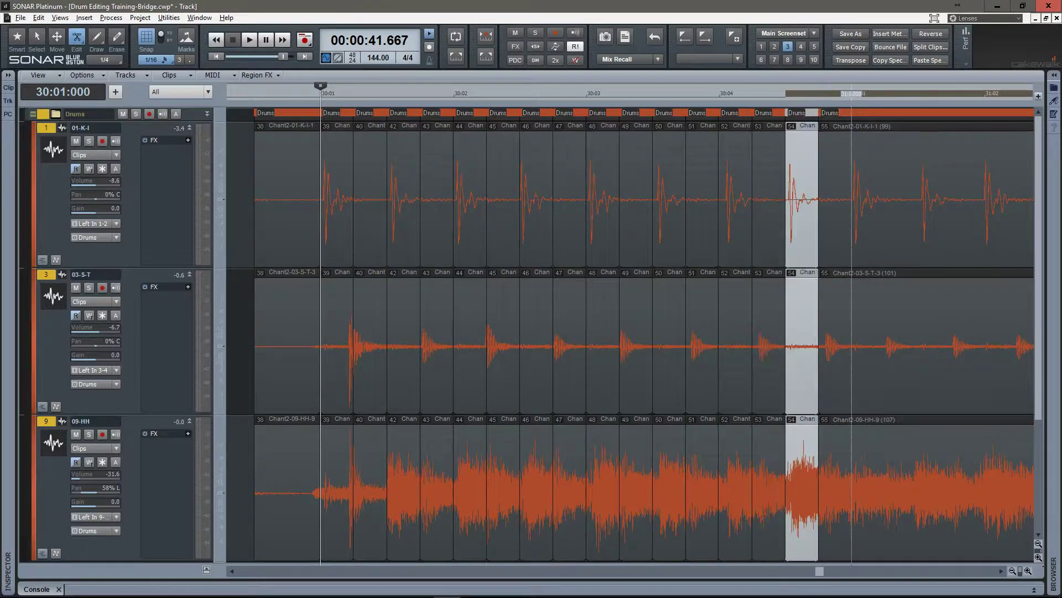
- Continue the 1/16 splits of the grouped drum clips from 31:01:000 through 31:02:720
click(851, 343)
click(885, 343)
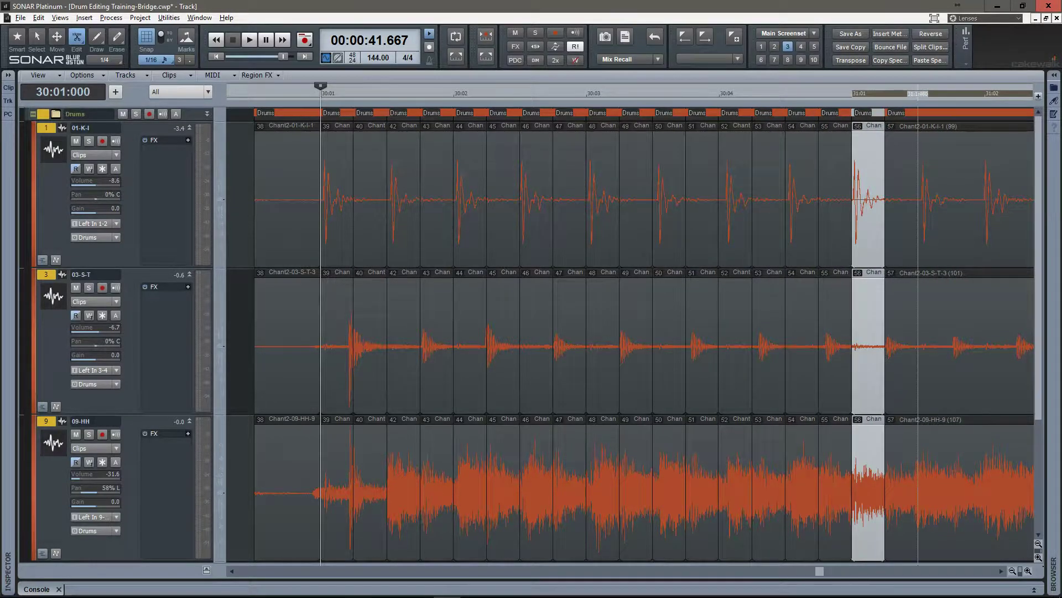
click(918, 344)
click(951, 343)
drag(983, 93, 592, 96)
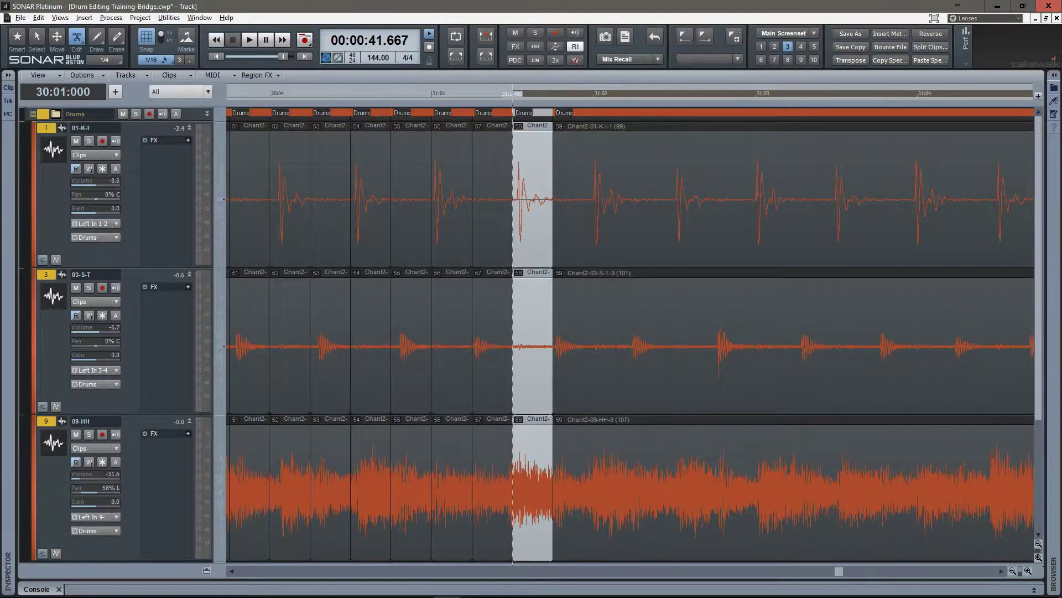
click(593, 343)
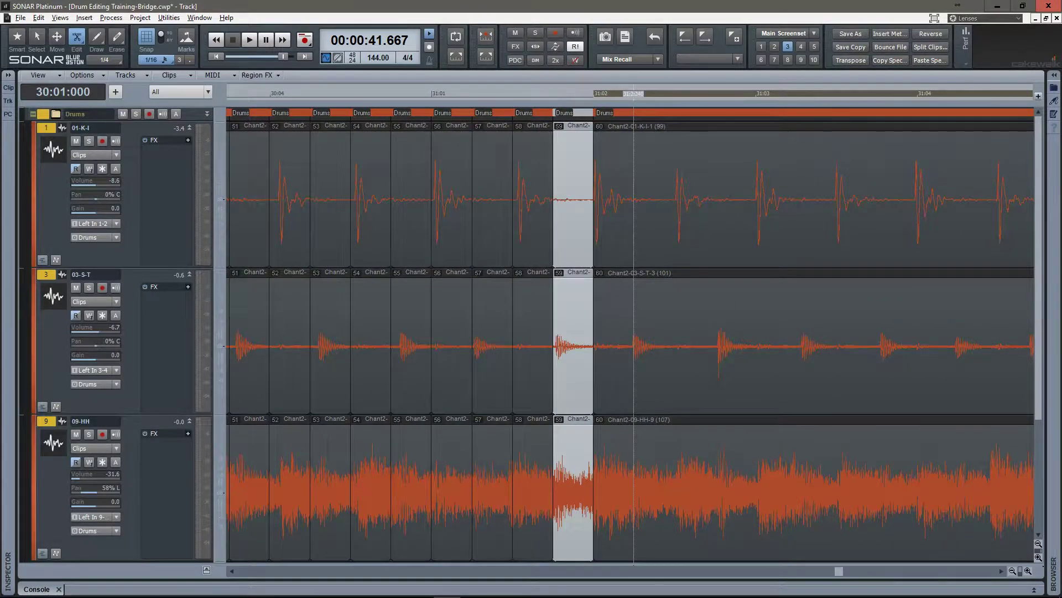
click(634, 343)
click(674, 343)
click(715, 343)
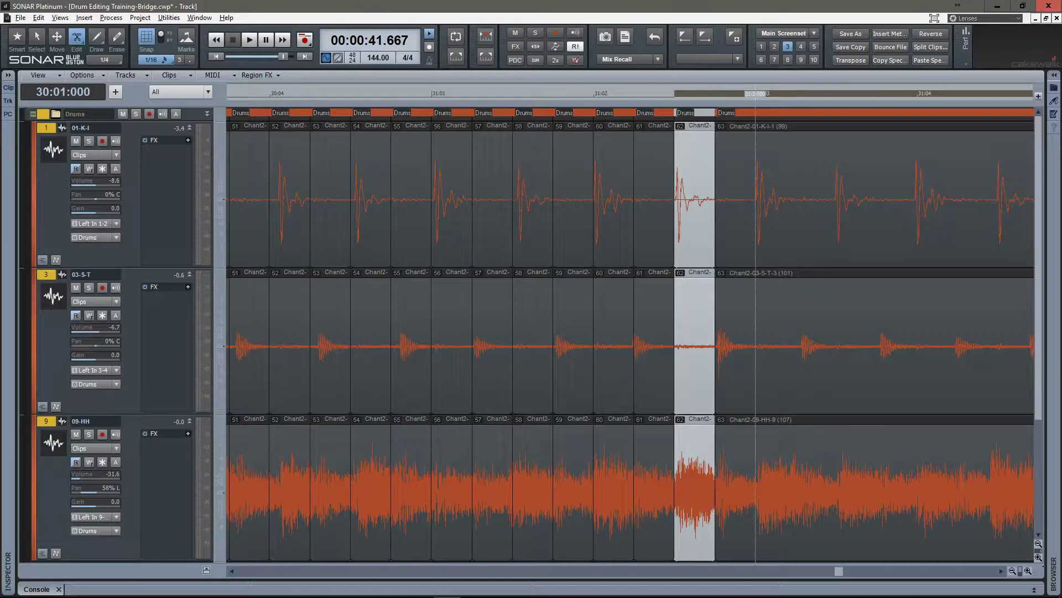
- Split the grouped drum clips at each 1/16 gridline from 31:03:000 through 31:04:720
click(755, 343)
click(796, 343)
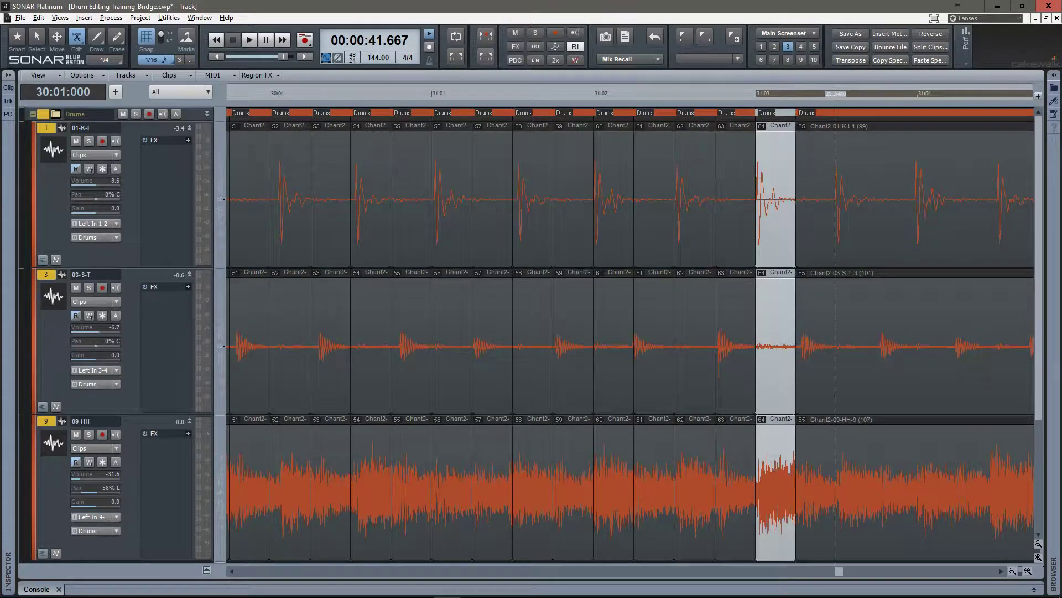
click(836, 343)
click(876, 343)
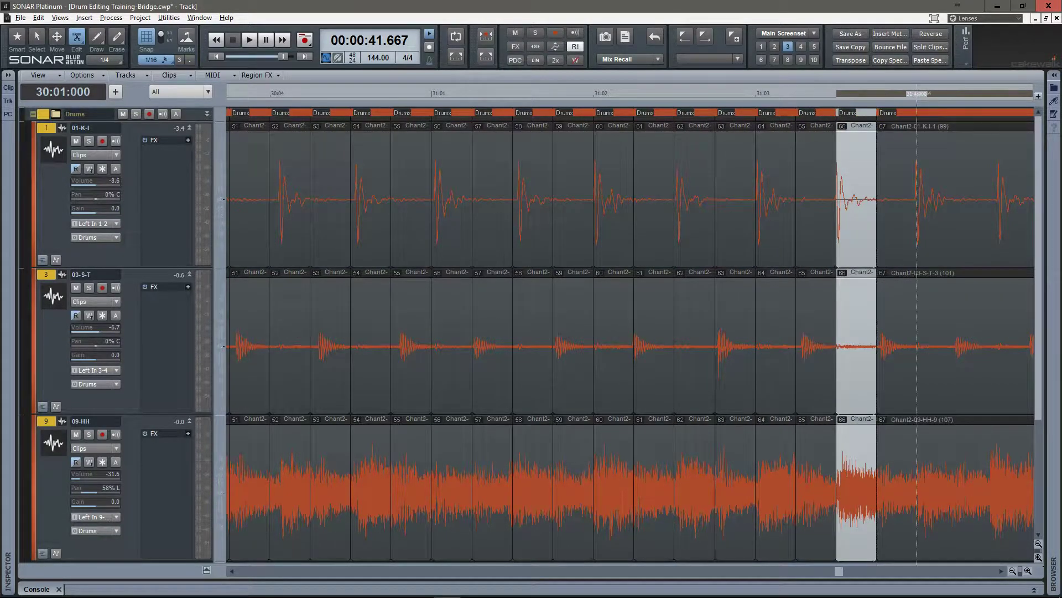
click(917, 343)
click(958, 343)
click(998, 343)
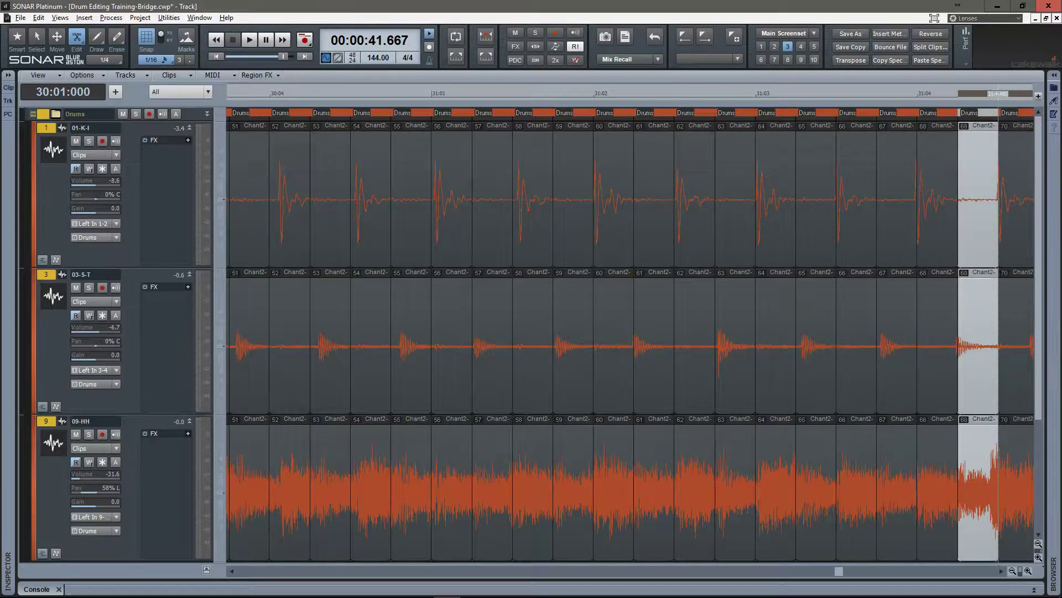
scroll(998, 343, right, 6)
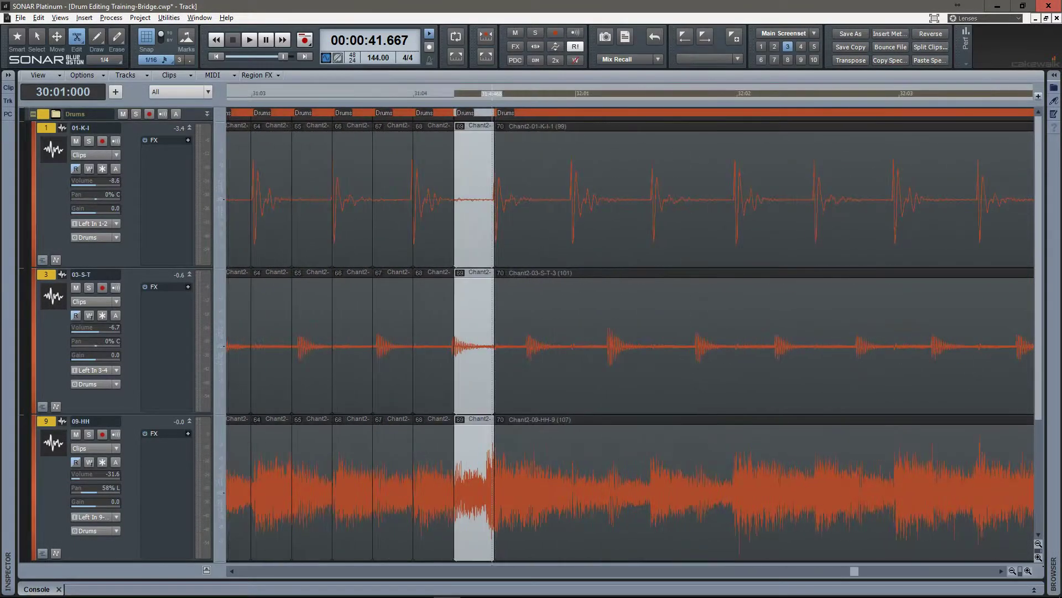
click(535, 343)
- Split the grouped drum clips at each 1/16 gridline from 32:01:000 through 32:02:720
click(576, 343)
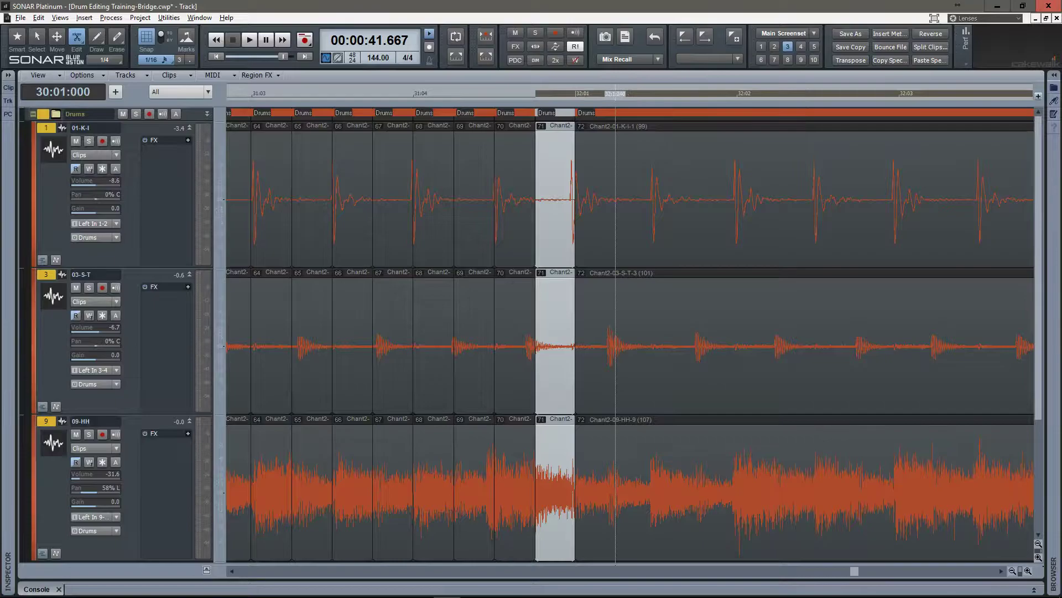
click(616, 343)
click(655, 343)
click(697, 343)
click(736, 343)
click(778, 343)
click(818, 343)
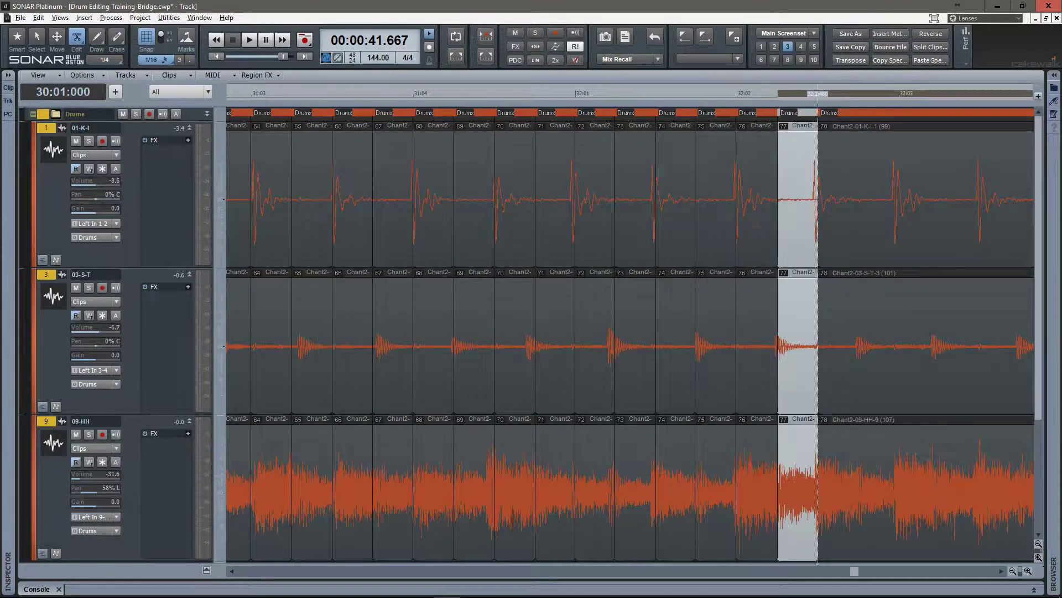
click(858, 343)
- Split the grouped drum clips at each 1/16 gridline from 32:03:000 through 32:04:720
click(898, 343)
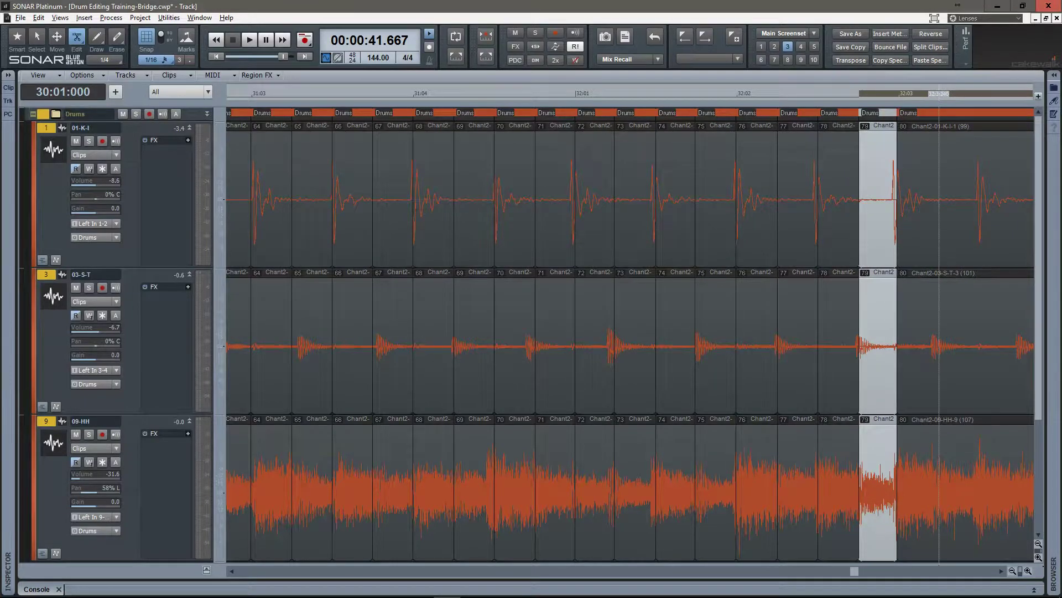
click(939, 344)
click(979, 343)
scroll(863, 343, down, 6)
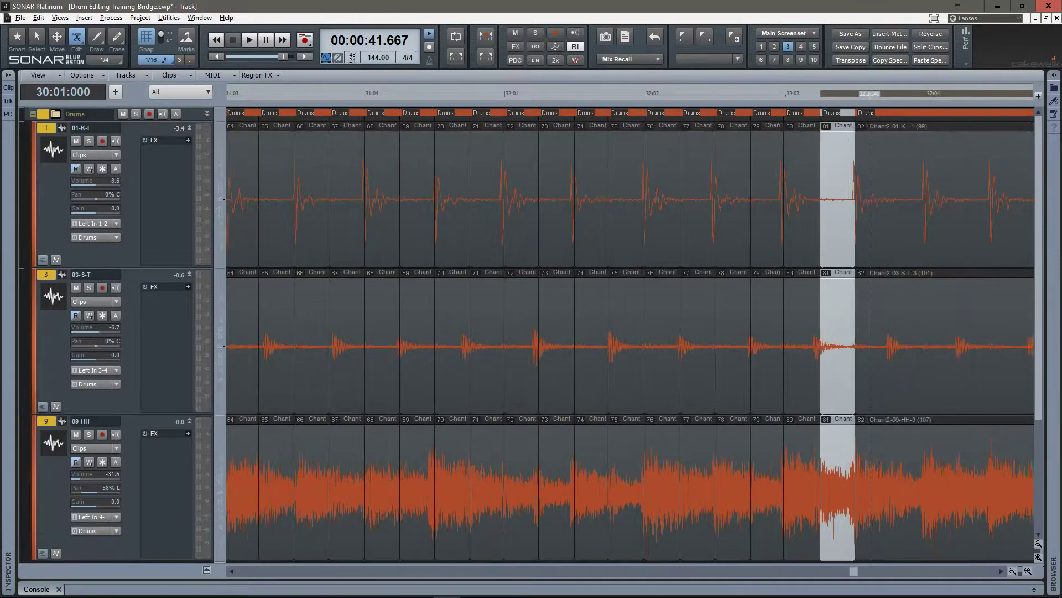
click(679, 343)
click(695, 343)
click(711, 343)
click(726, 343)
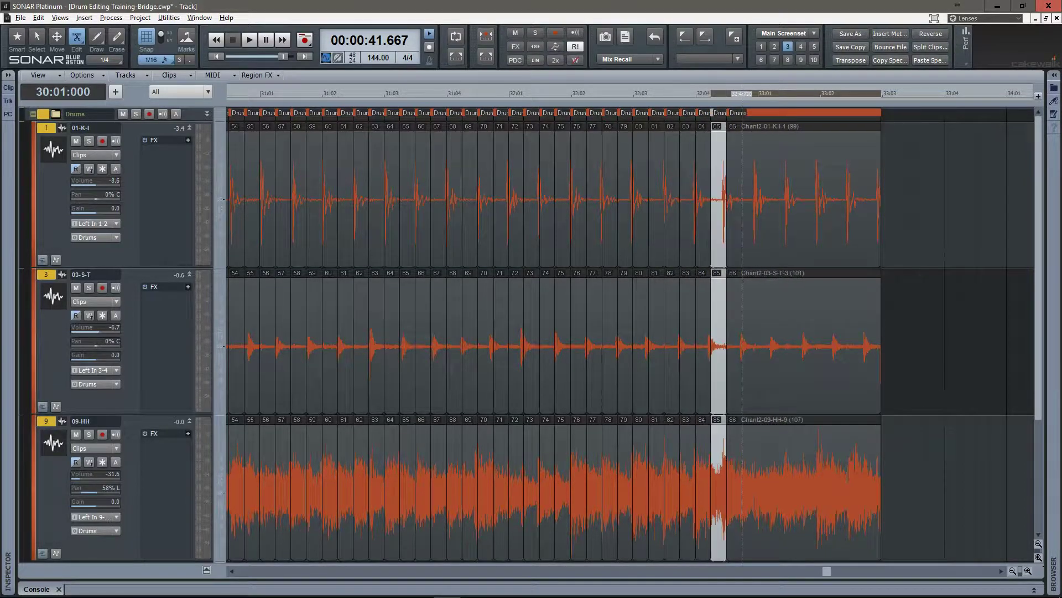
click(742, 343)
- Finish the 1/16 splits of the grouped drum clips from 33:01:000 through 33:02:720
click(757, 343)
click(772, 343)
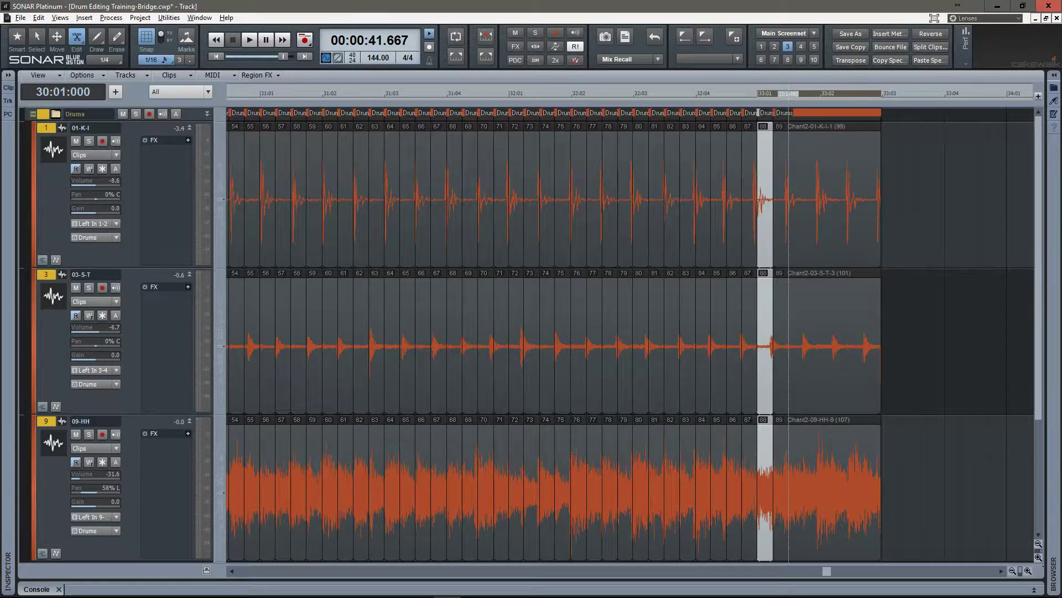
click(789, 343)
click(819, 343)
click(835, 343)
click(851, 343)
click(866, 344)
click(866, 343)
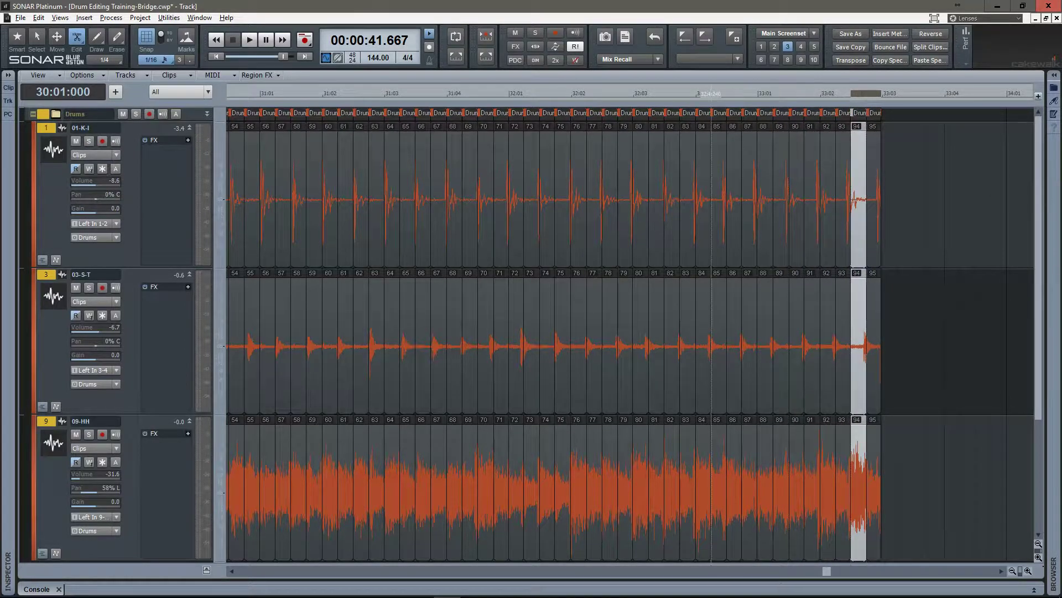
- Switch to the Smart tool and delete the leading grouped drum clips that lie before 30:01:000
middle_click(653, 213)
click(606, 170)
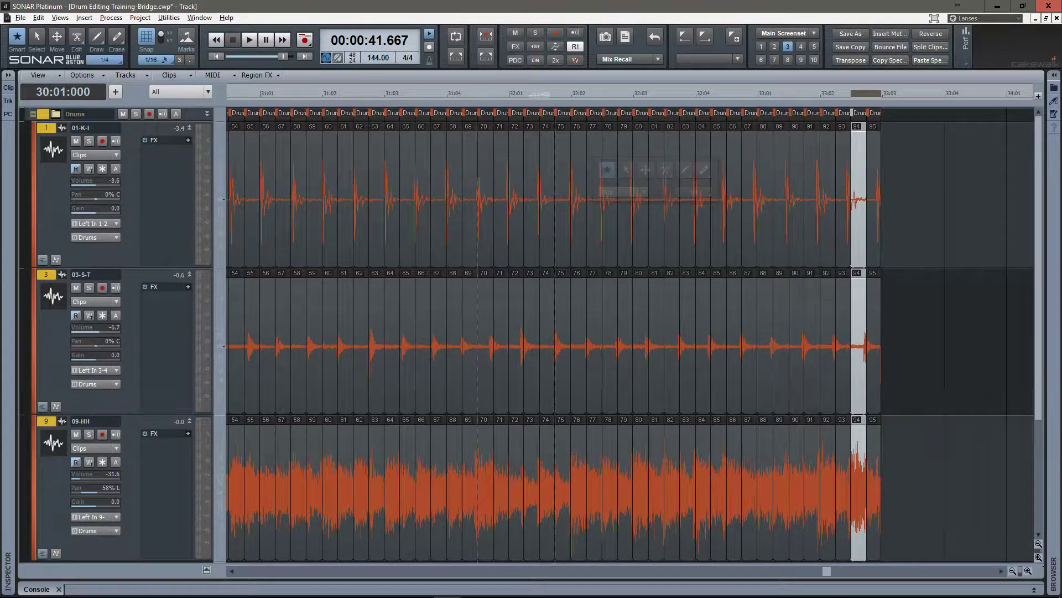
key(ctrl+Left)
key(ctrl+Left)
key(ctrl+Left)
key(ctrl+Left)
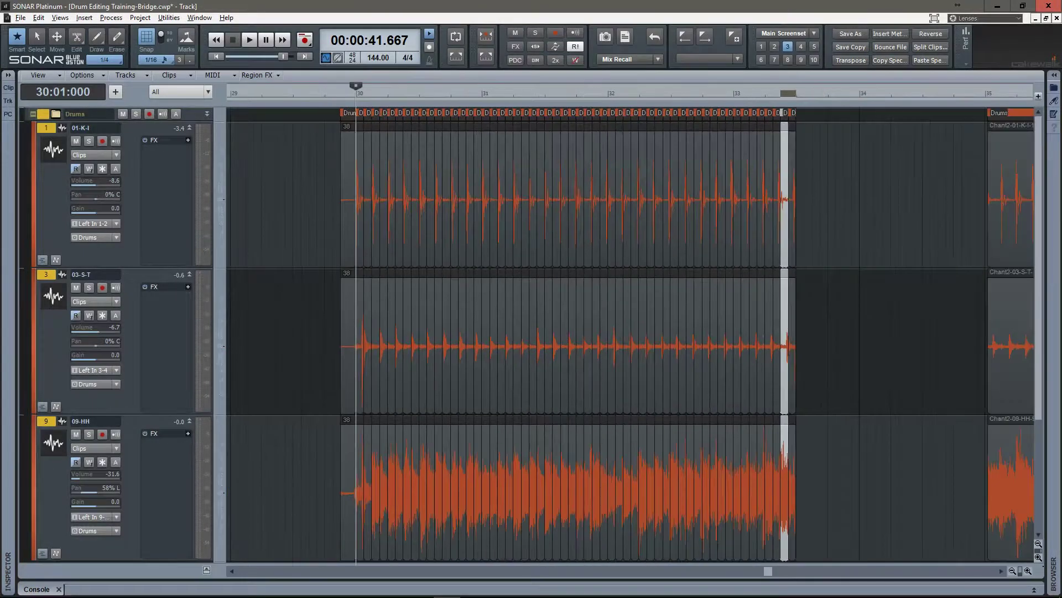
key(ctrl+Right)
key(ctrl+Right)
key(ctrl+Right)
key(ctrl+Right)
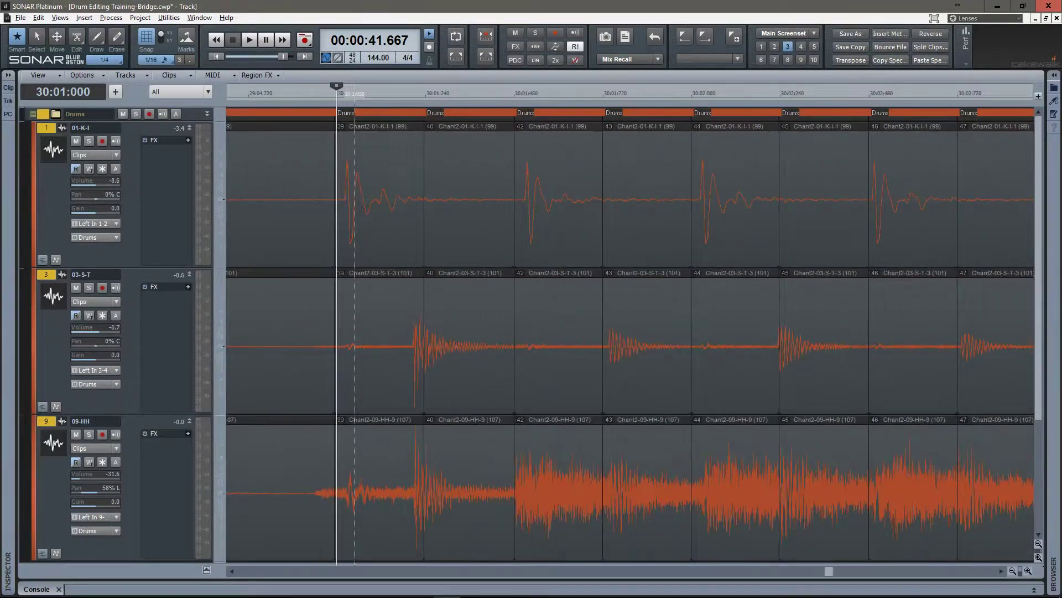
click(292, 221)
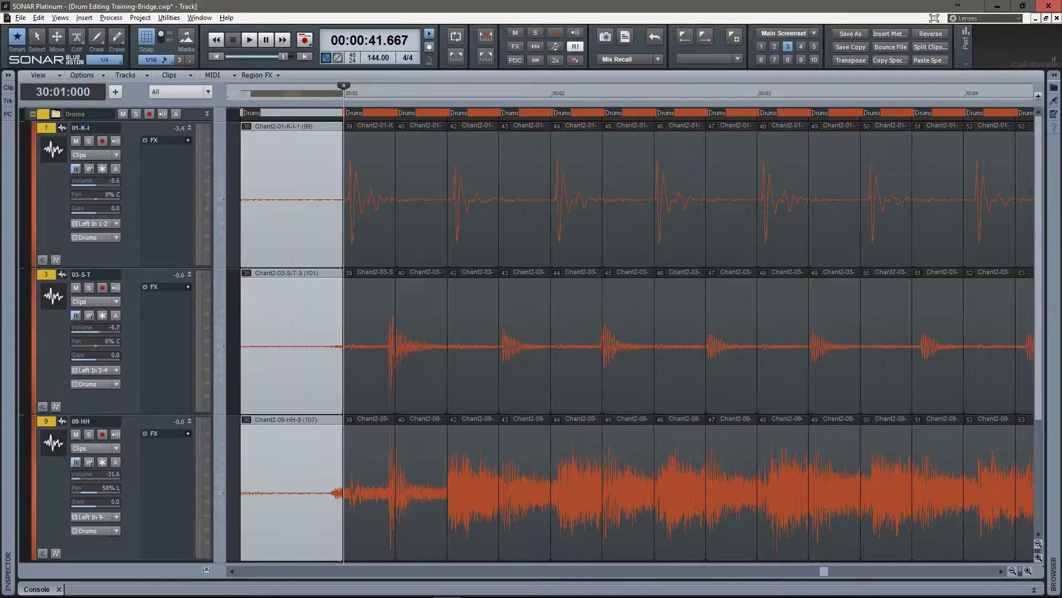
key(Delete)
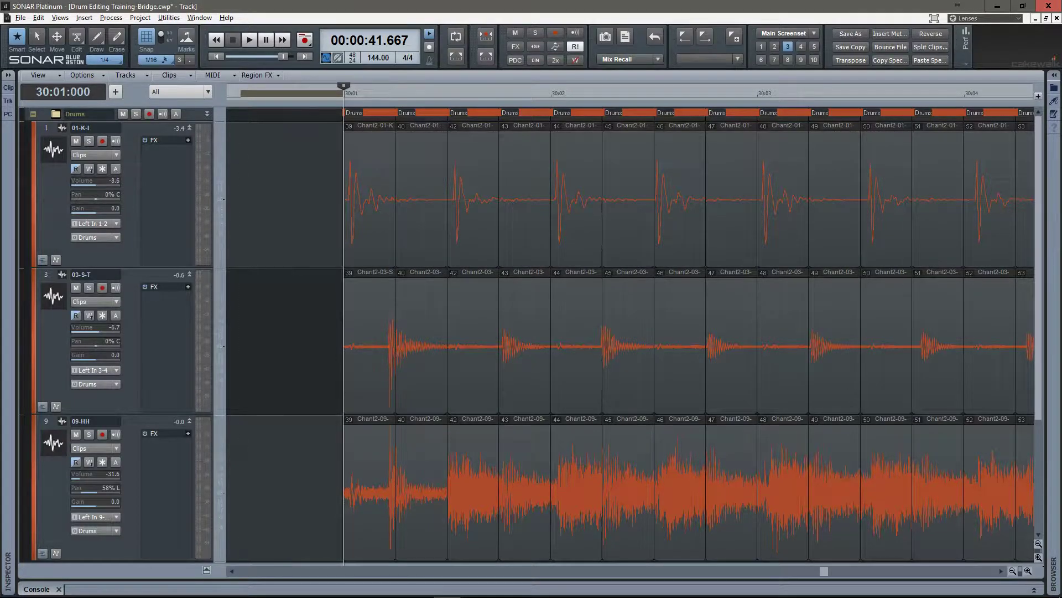
- Briefly play the split drum clips from 30:01:000
key(space)
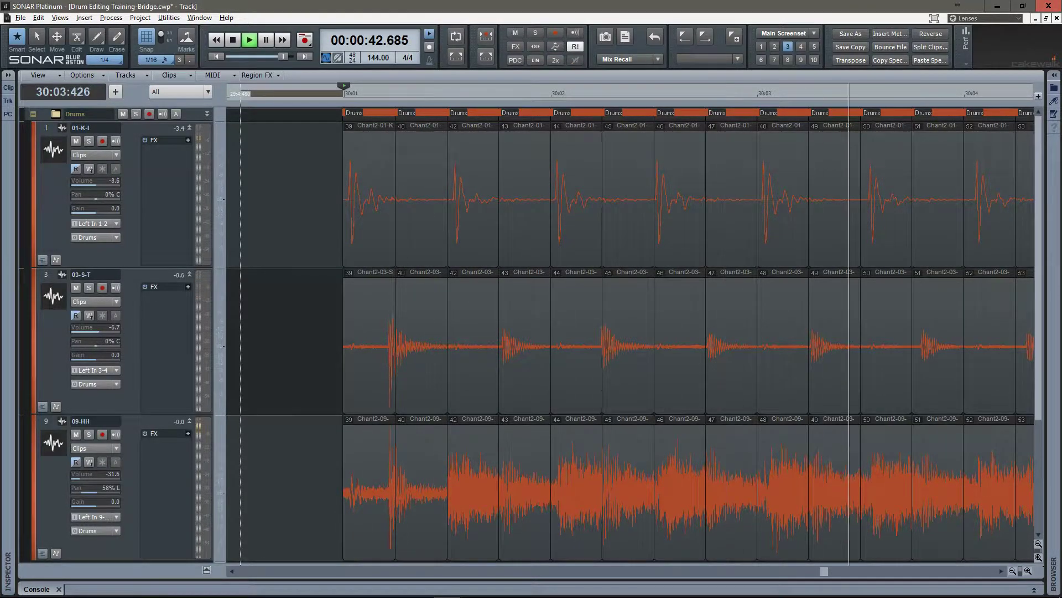
key(space)
- Hide the 09-HH track, make 03-S-T the active track, and turn off snapping to the grid
click(46, 421)
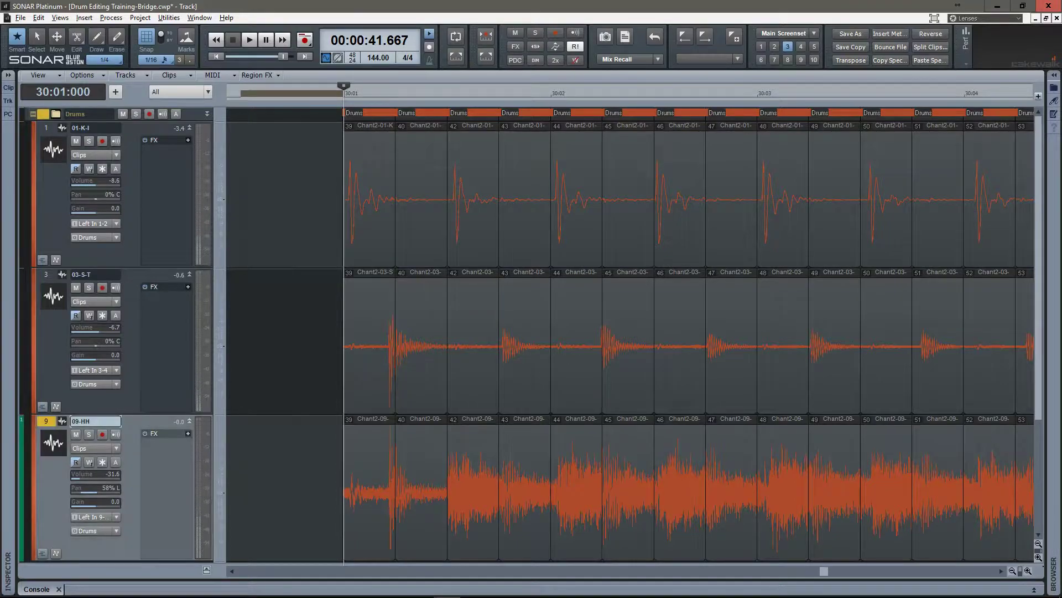
key(ctrl+shift+h)
key(ctrl+Down)
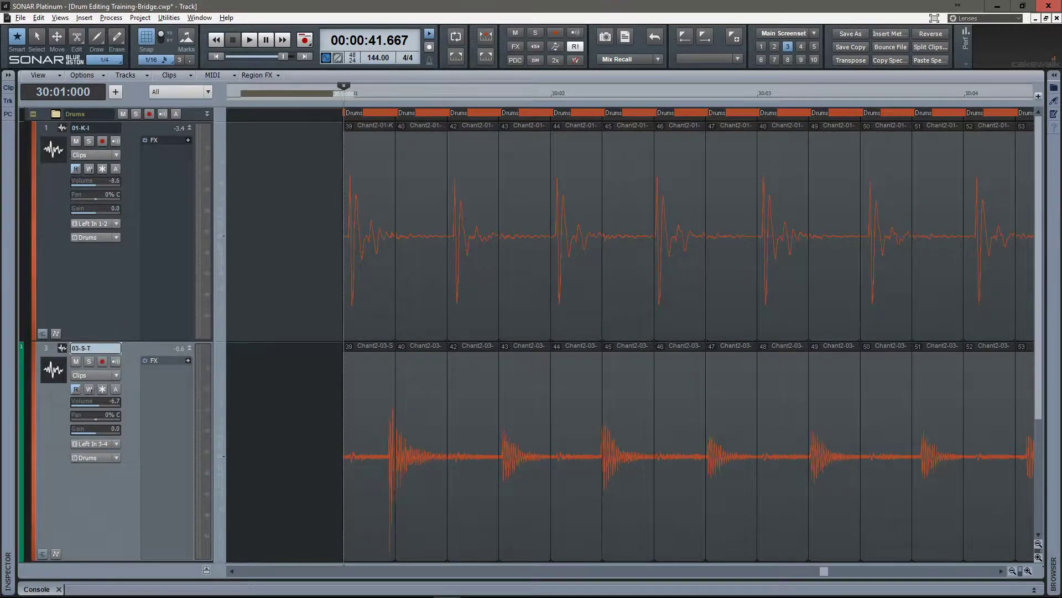
key(n)
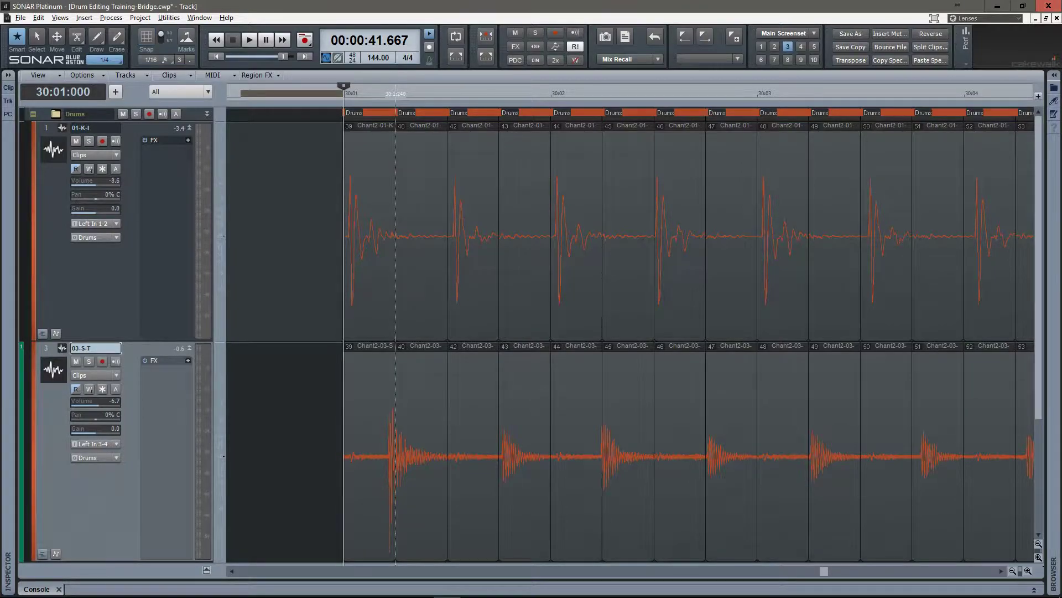
scroll(358, 343, up, 7)
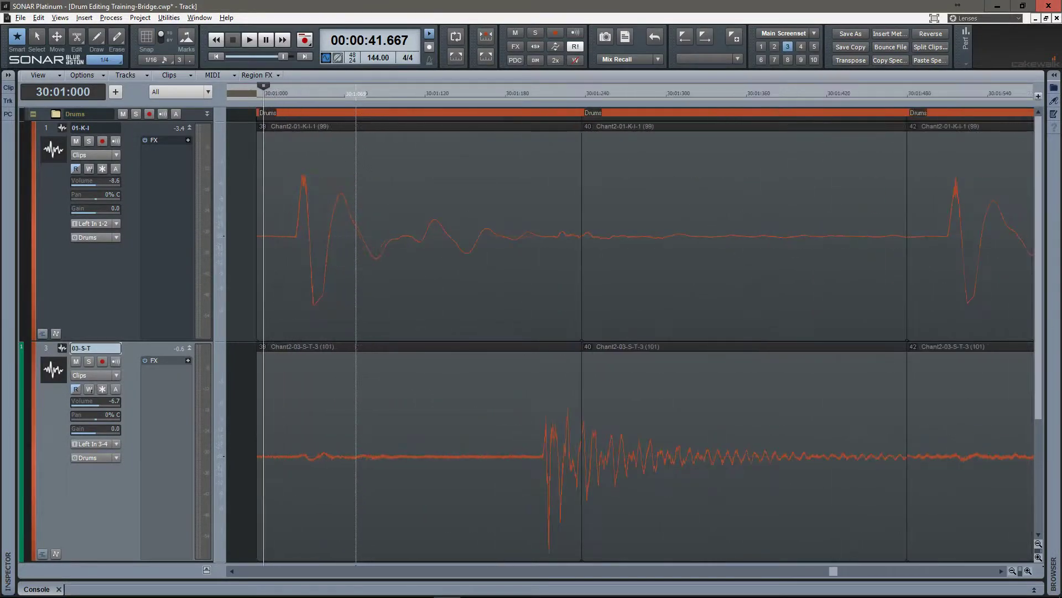
- Select the first grouped drum slice at 30:01:000 and try isolating its kick clip to test the clip grouping
click(362, 287)
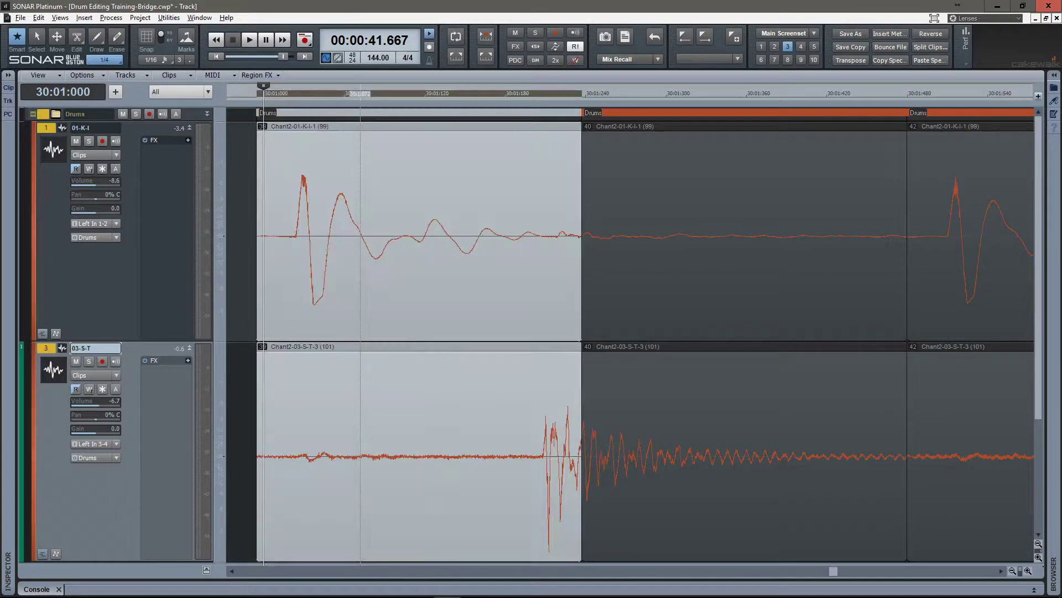
click(373, 288)
click(339, 454)
click(391, 288)
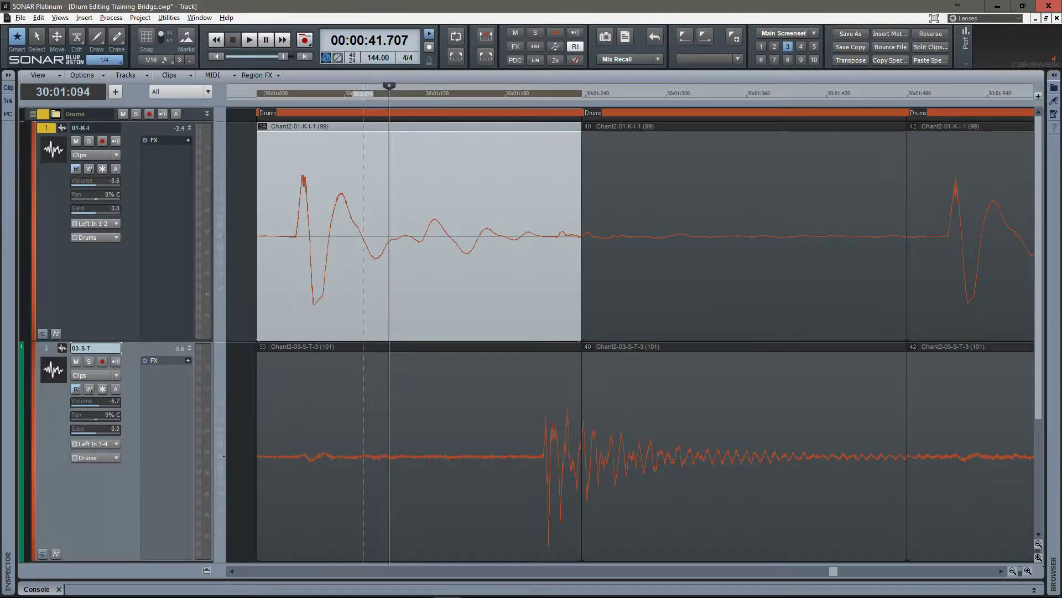
click(363, 454)
- Enlarge the Drums folder strip, check the first slice's selection across all drum tracks, and collapse the strip again
drag(151, 121, 150, 268)
click(380, 421)
click(367, 517)
click(364, 421)
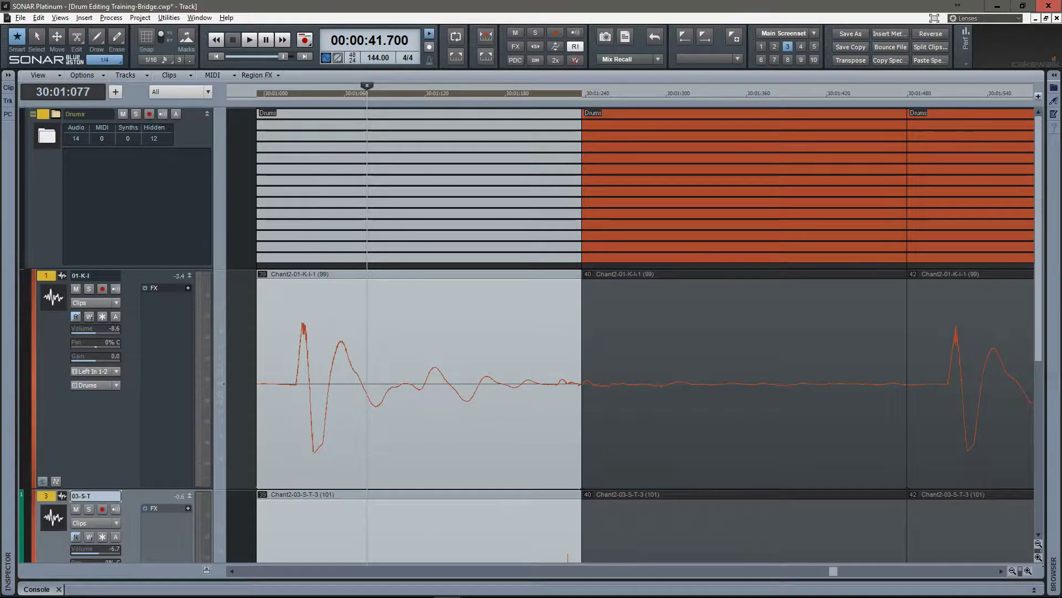
click(207, 114)
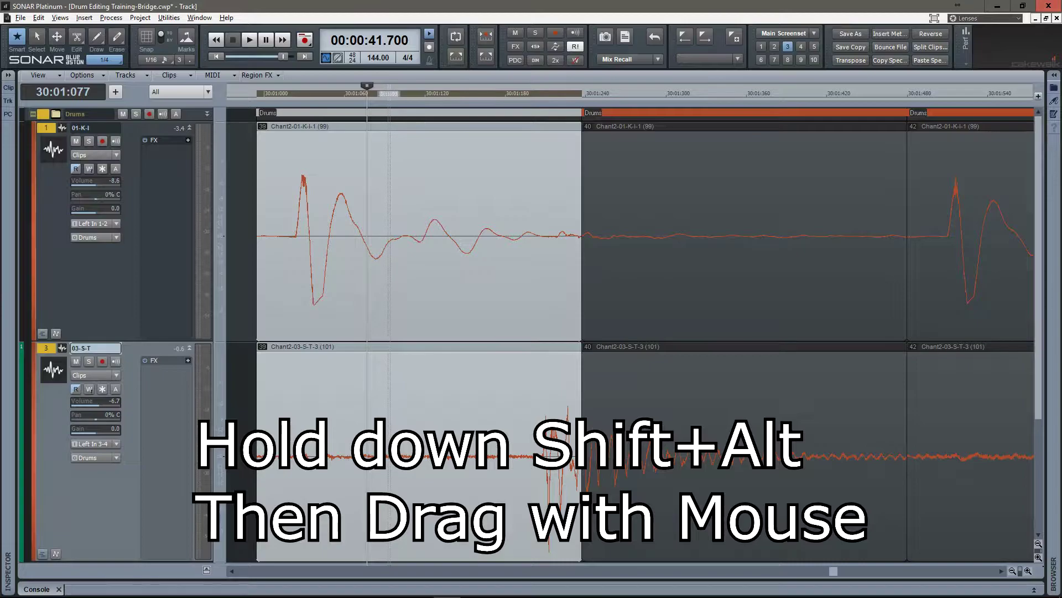
- Slip the audio inside the grouped slices at 30:01:000 and 30:01:240, aligning the kick and snare hits with the slice starts
drag(401, 277, 363, 277)
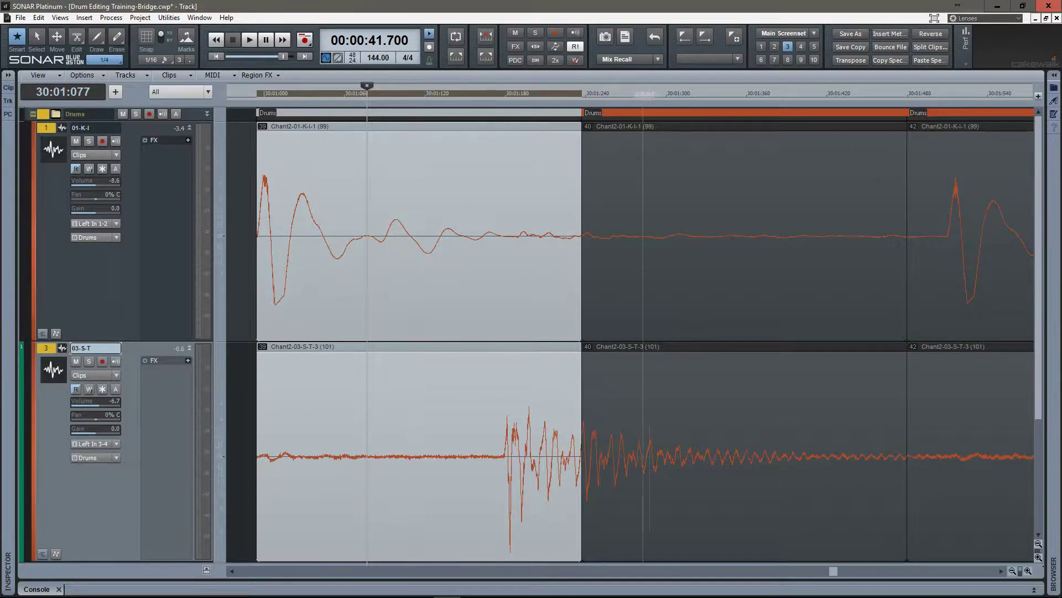
click(657, 412)
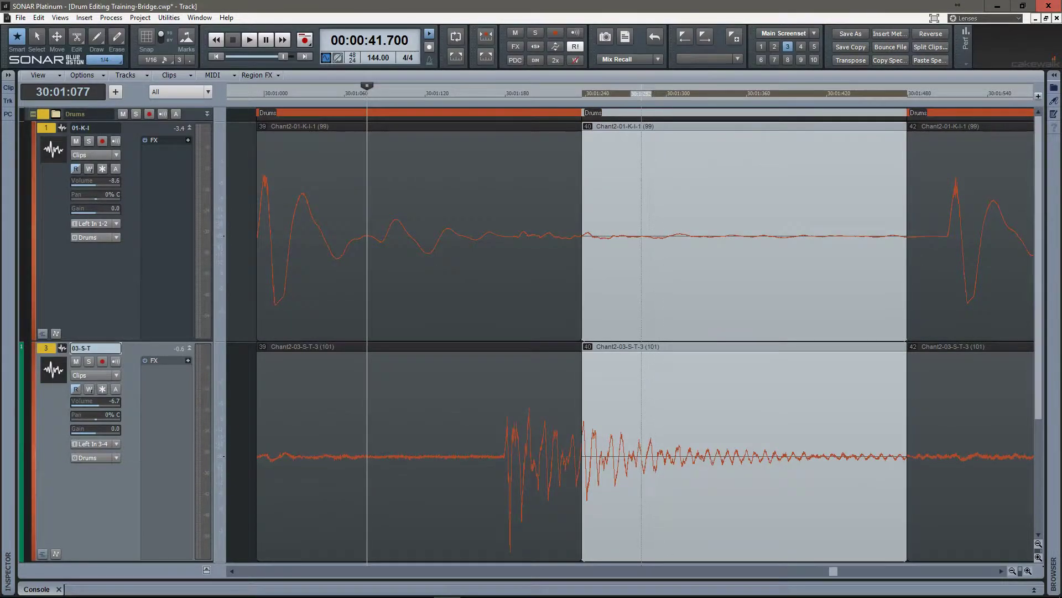
drag(639, 412, 677, 412)
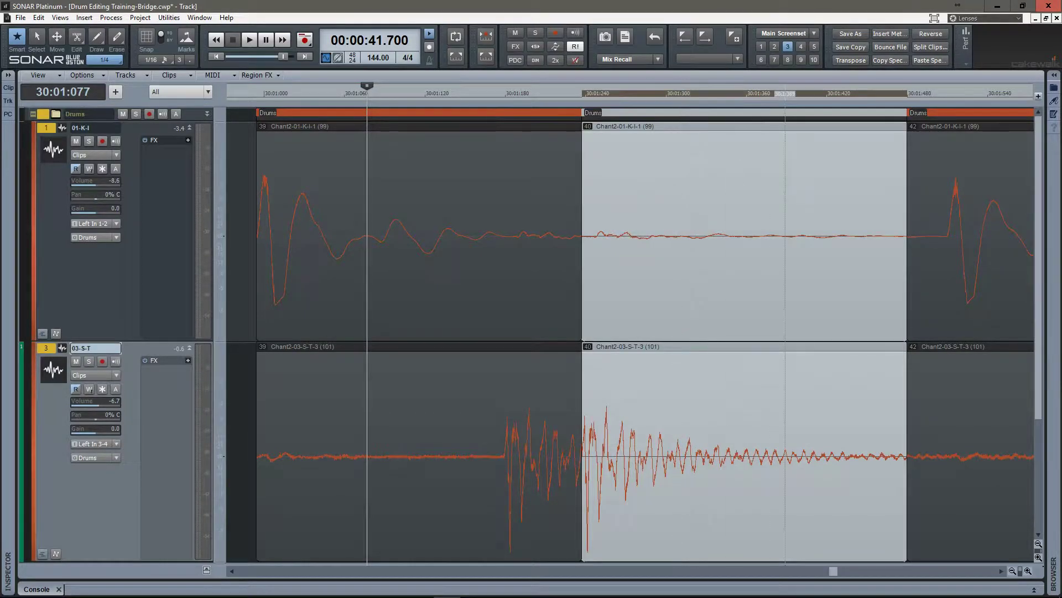
- Slip the audio inside the grouped slice at 30:01:480 earlier, aligning its kick hit with the slice start
key(Tab)
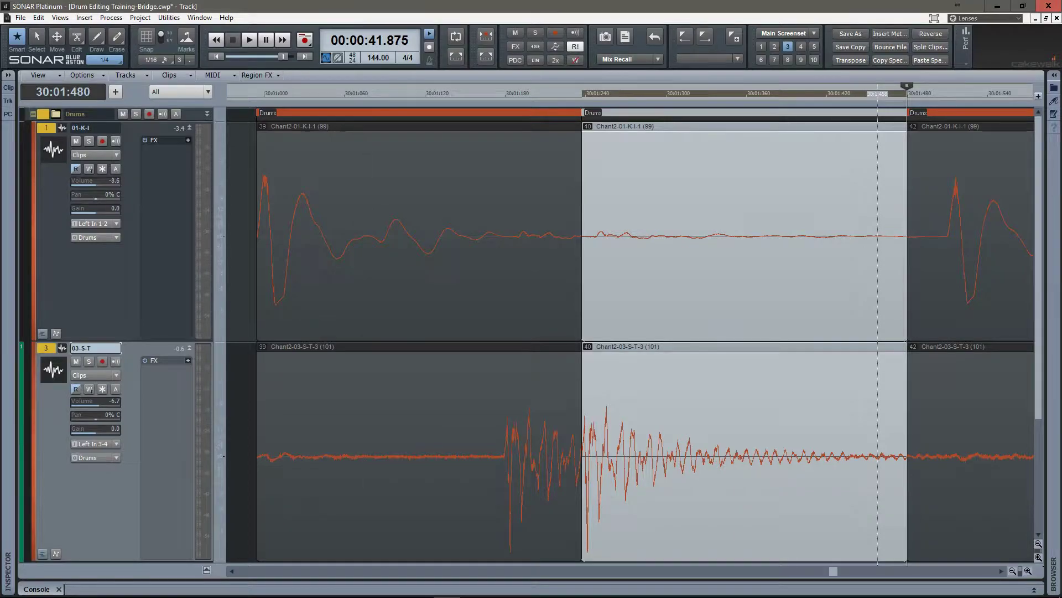
key(Tab)
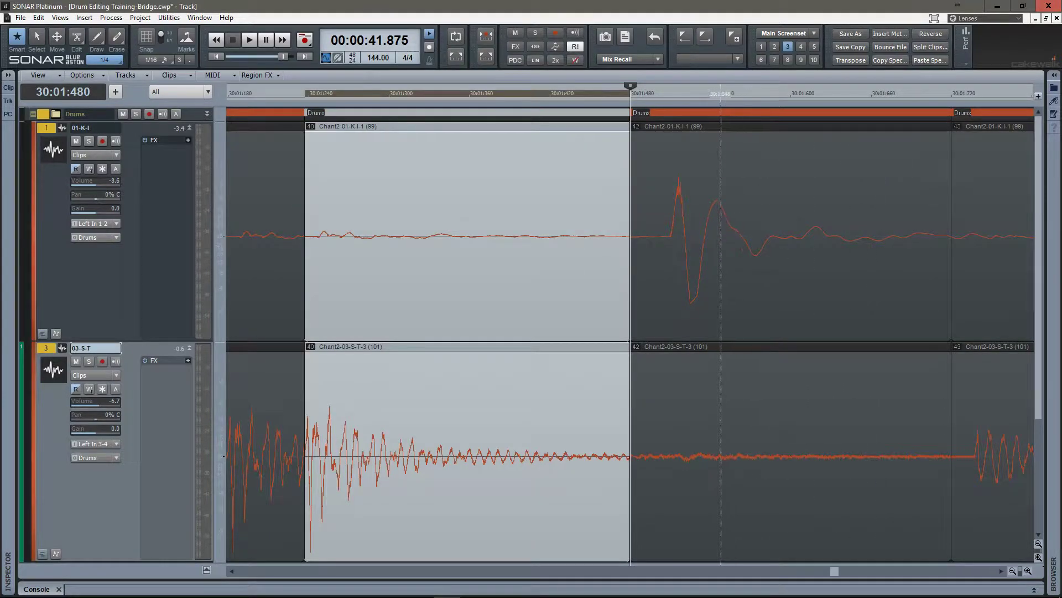
click(692, 412)
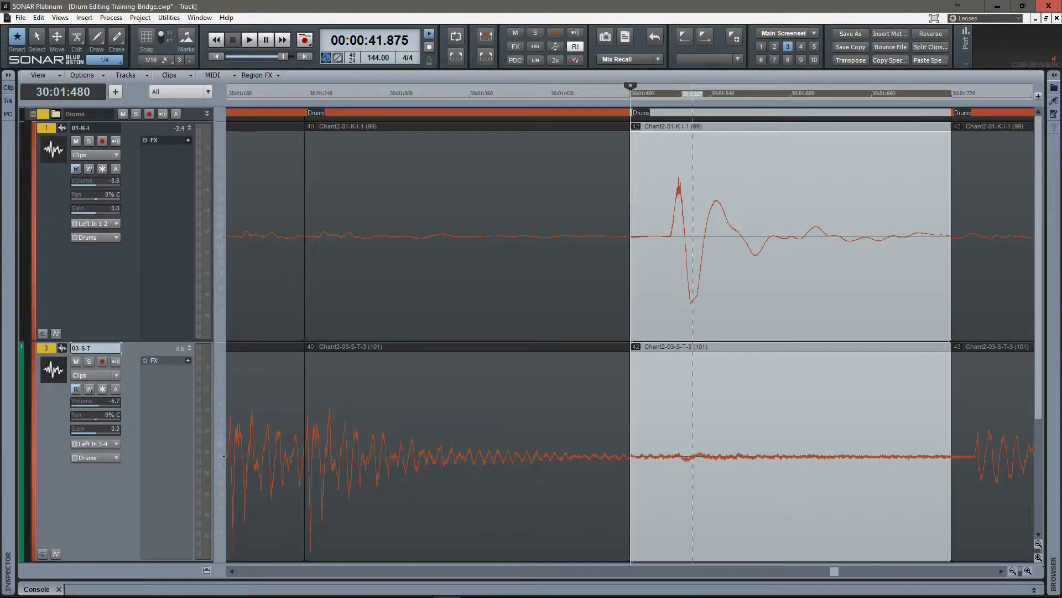
drag(742, 412, 703, 412)
- Slip the audio of the grouped slices at 30:01:720 and 30:02:000 earlier so their snare and kick hits begin at the slice starts
drag(941, 412, 283, 412)
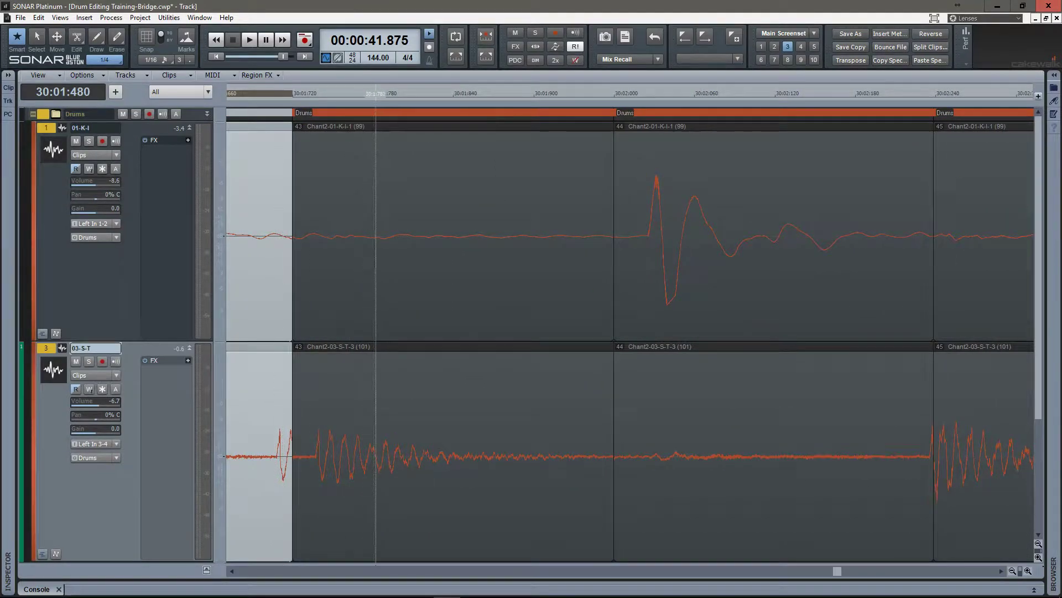
click(375, 412)
drag(389, 412, 367, 413)
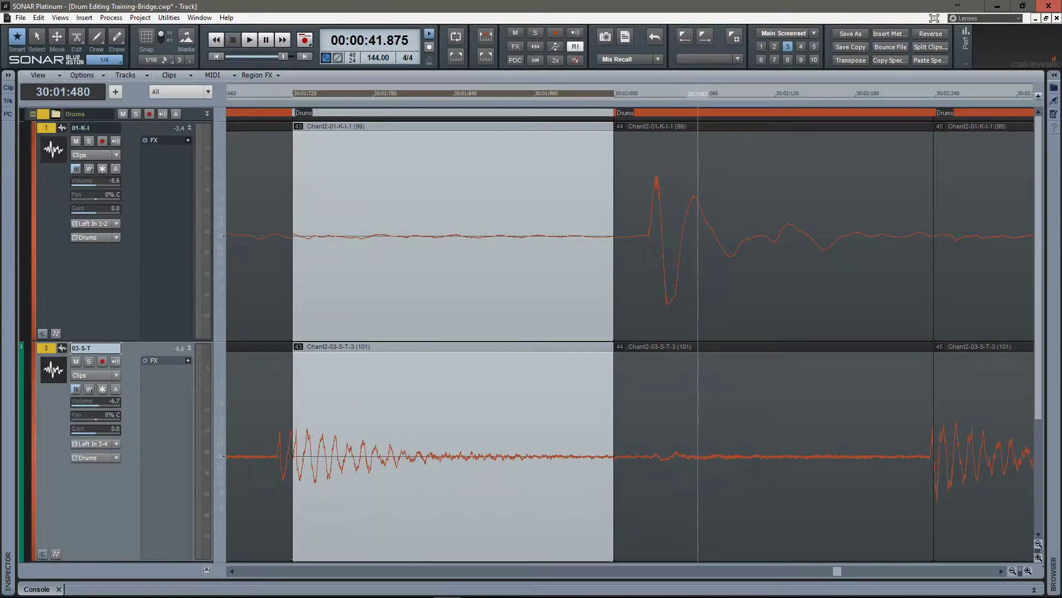
click(698, 412)
drag(697, 412, 666, 413)
- Slip the 30:02:240 slice's audio later and the 30:02:480 slice's audio earlier, aligning the snare and kick hits with the slice starts
drag(968, 412, 372, 412)
click(428, 276)
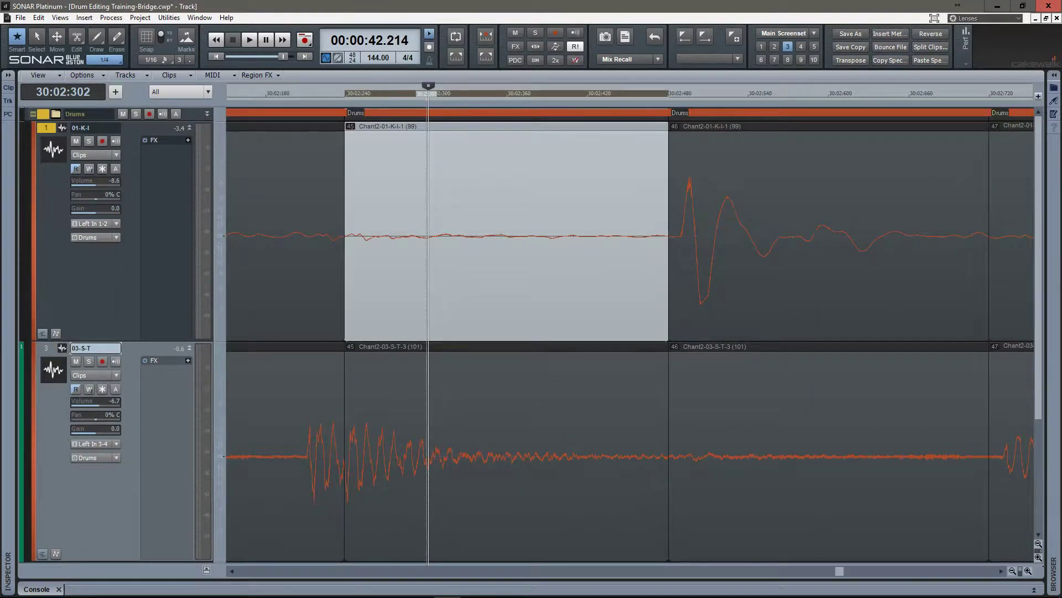
mouse_move(423, 412)
mouse_down()
mouse_move(445, 412)
mouse_move(429, 412)
mouse_up()
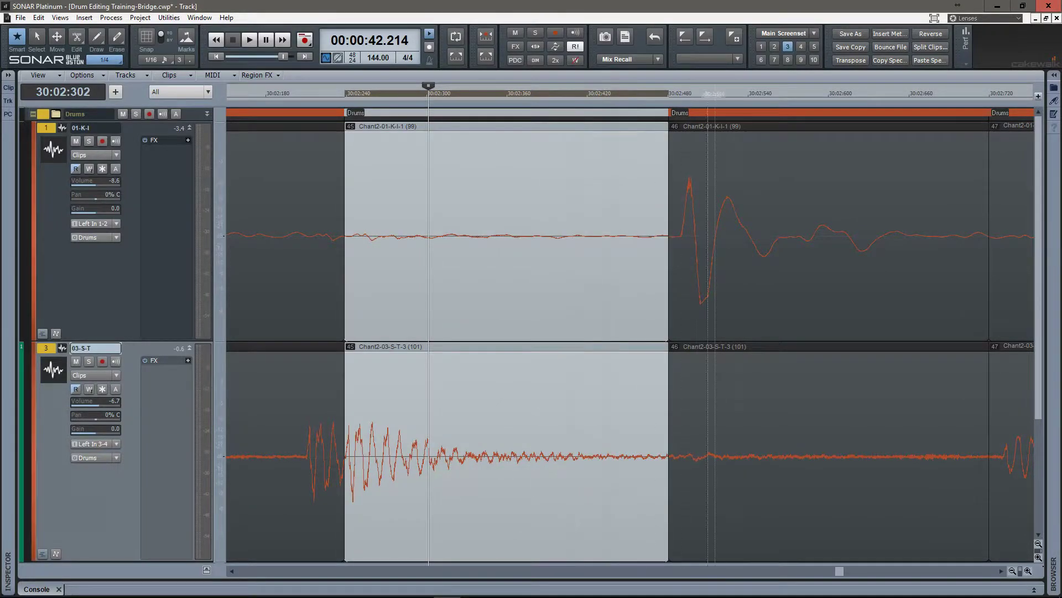
click(716, 412)
drag(729, 412, 726, 413)
- Slip the audio of the grouped slice at 30:02:720 earlier to its start, and advance the playhead to 30:03:000
key(Tab)
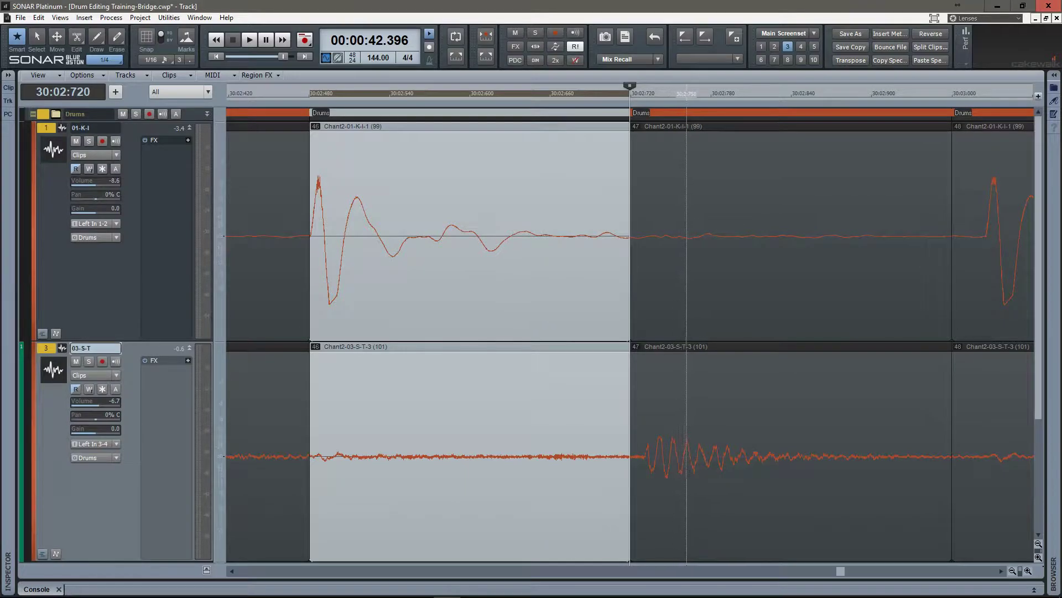
click(682, 388)
drag(715, 387, 701, 388)
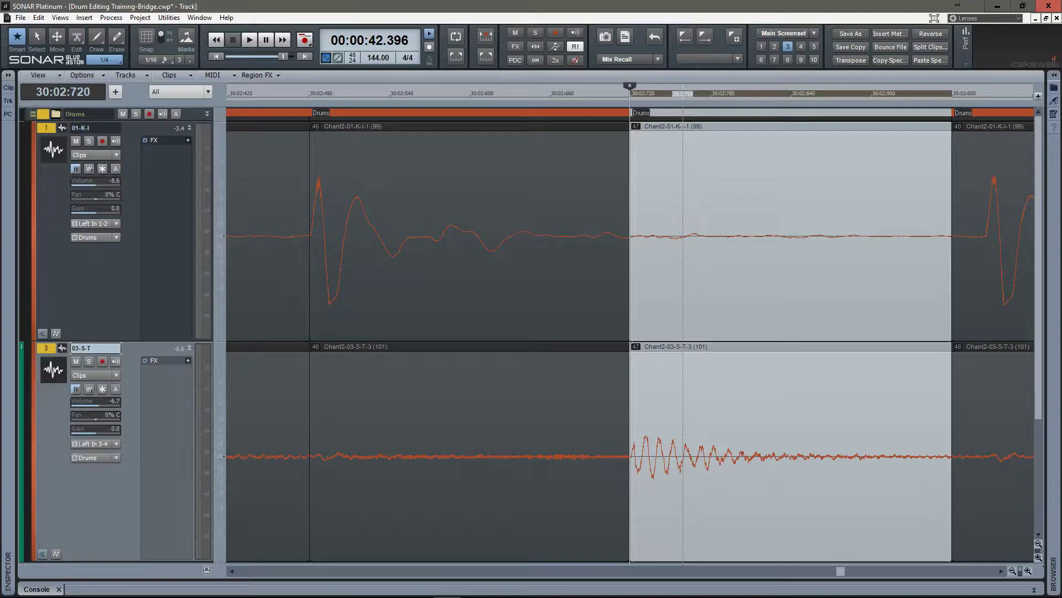
key(Tab)
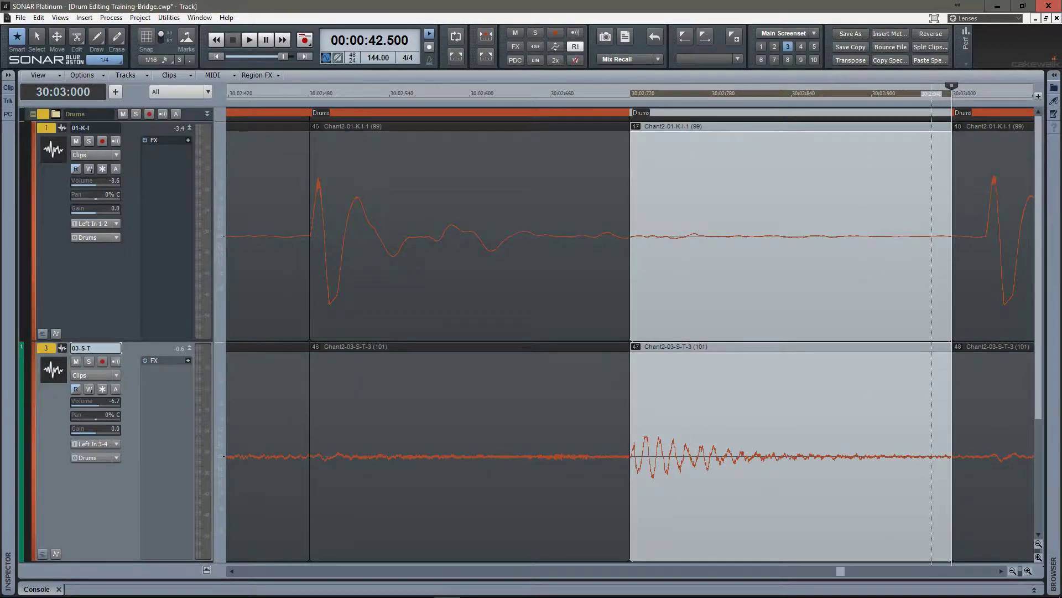
key(g)
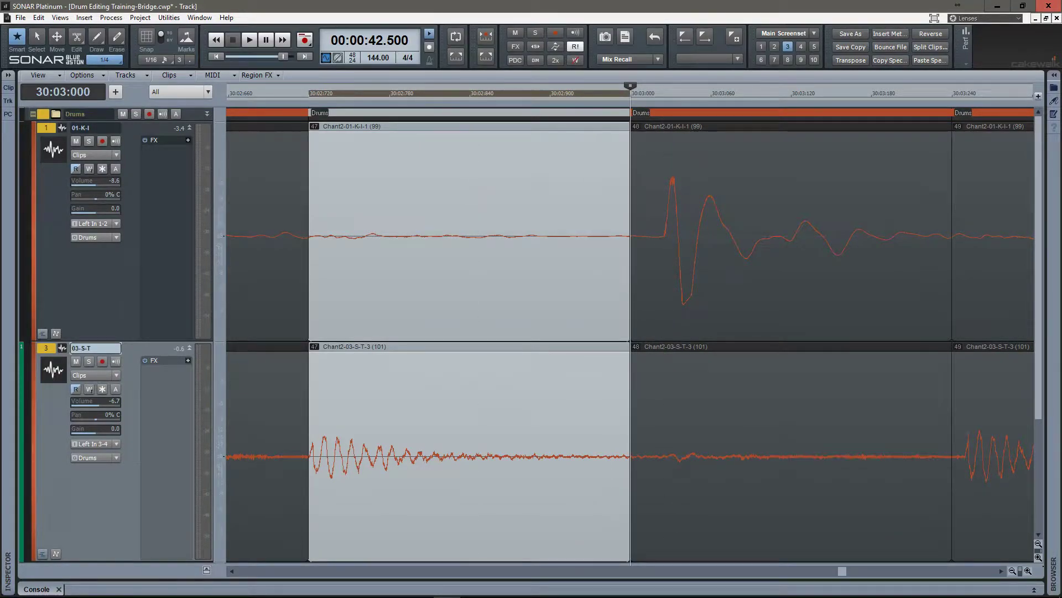
- Switch to Logitech Gaming Software and start a new command for the G7 key in the SONAR profile
mouse_move(339, 595)
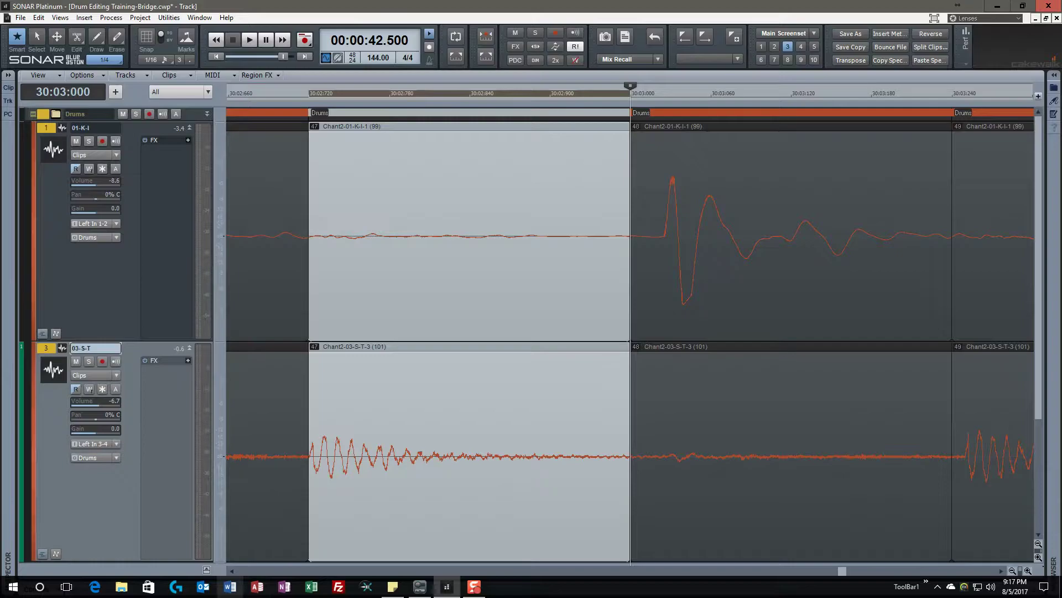
click(176, 587)
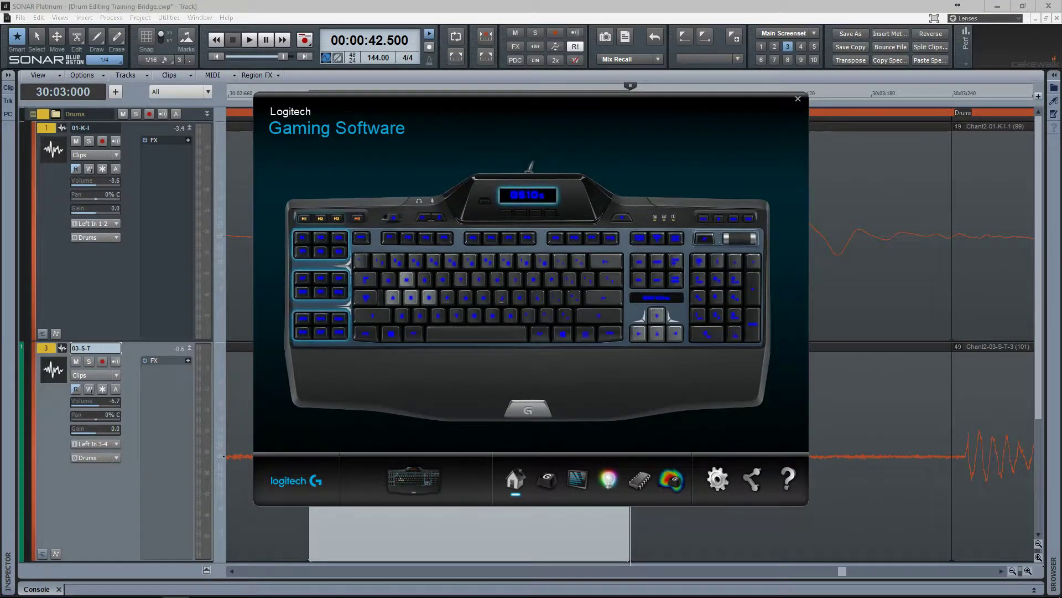
click(547, 479)
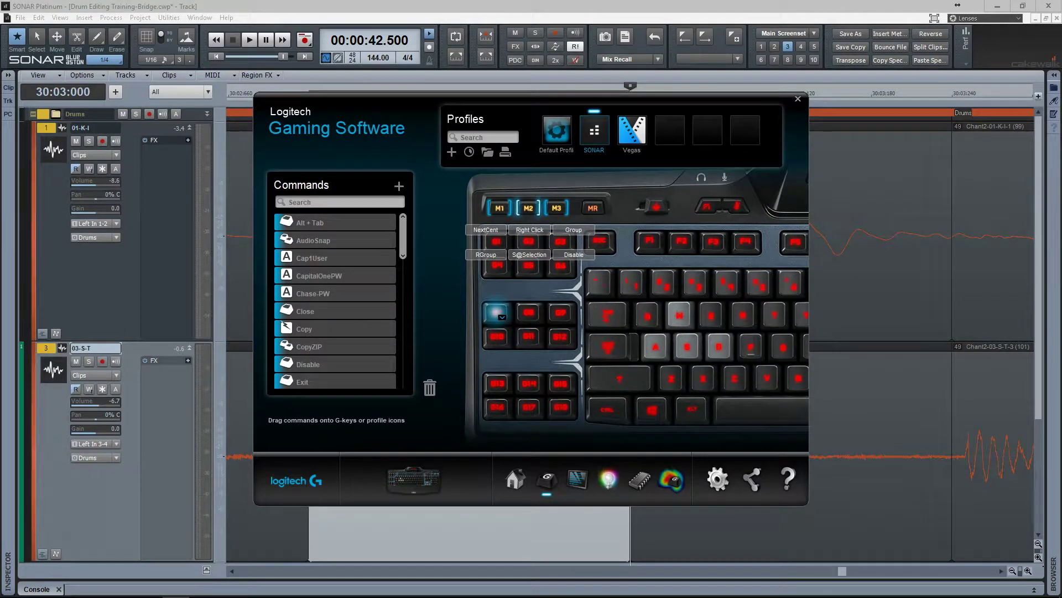
click(502, 317)
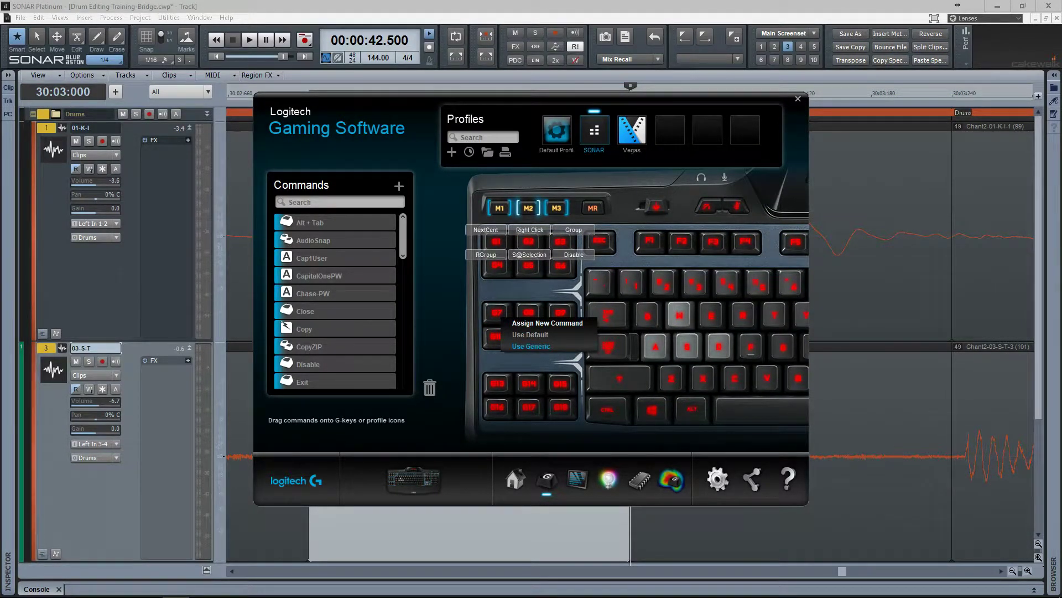
click(548, 323)
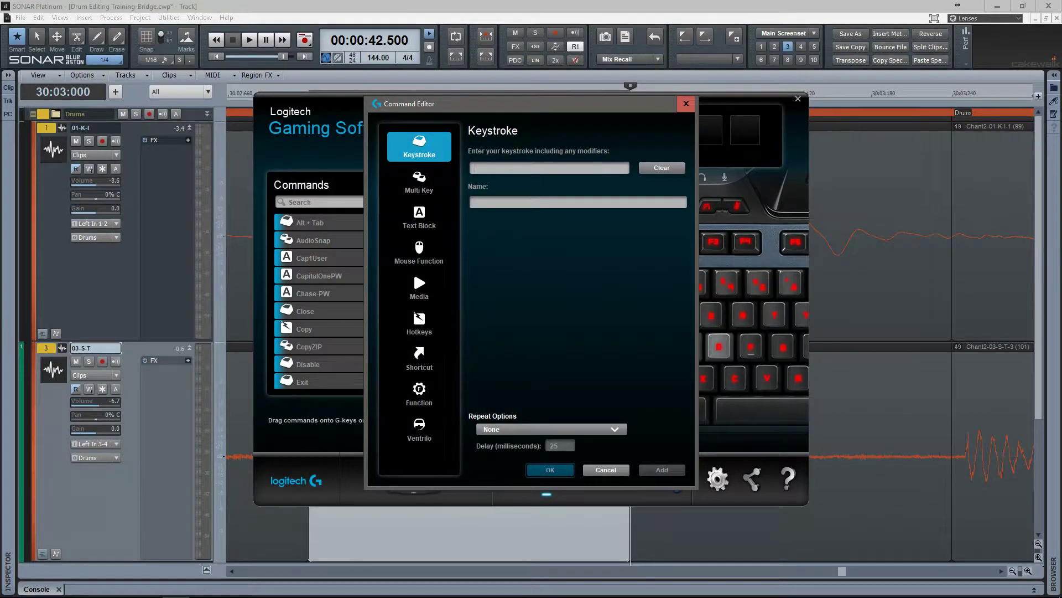
- Record a Multi Key macro of F8 followed by U, save it as Next, and return to SONAR
click(419, 182)
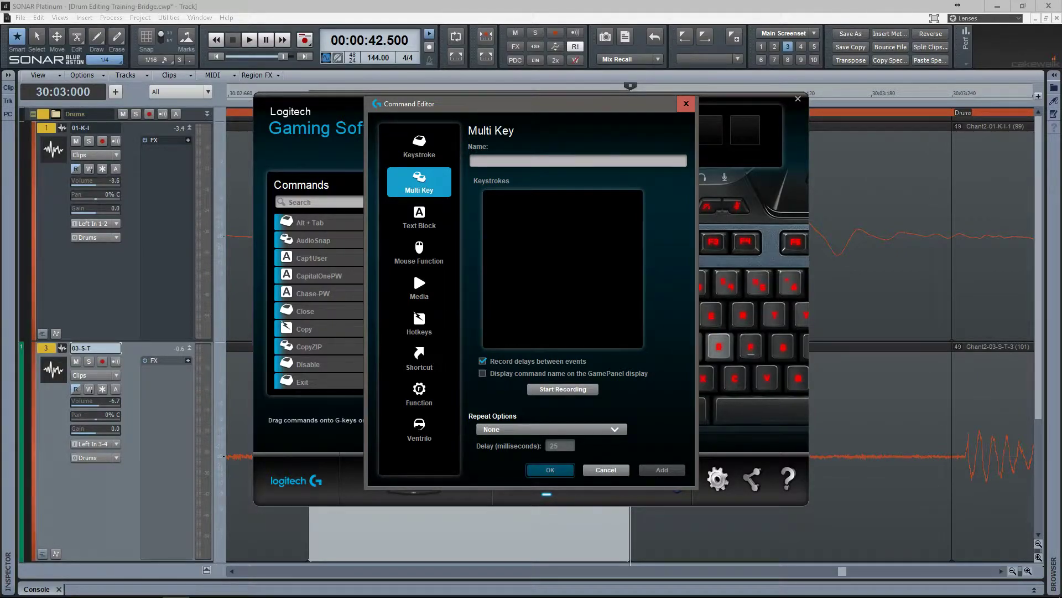
click(562, 389)
key(F8)
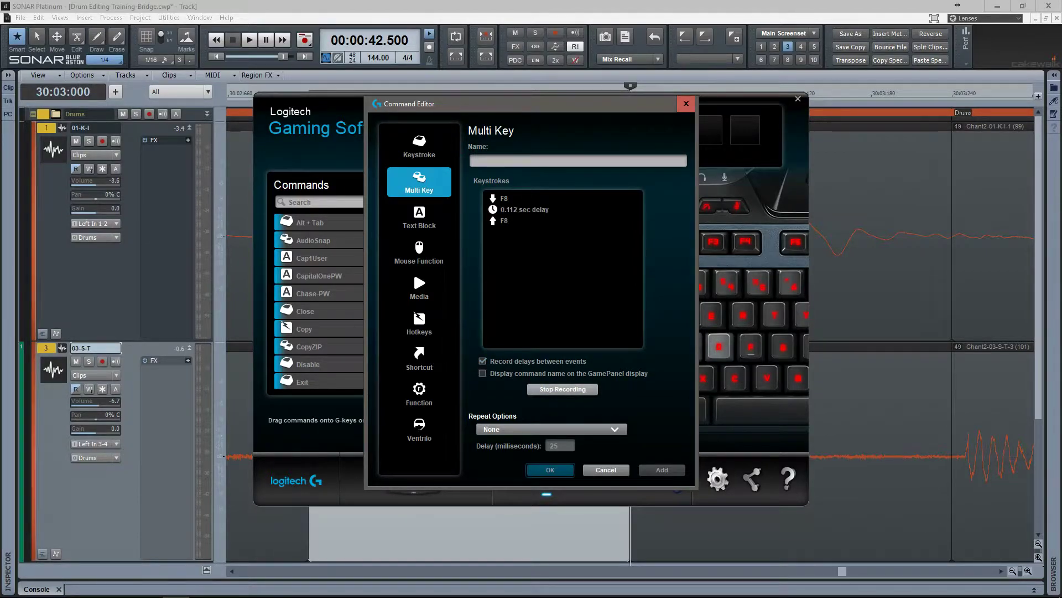
key(u)
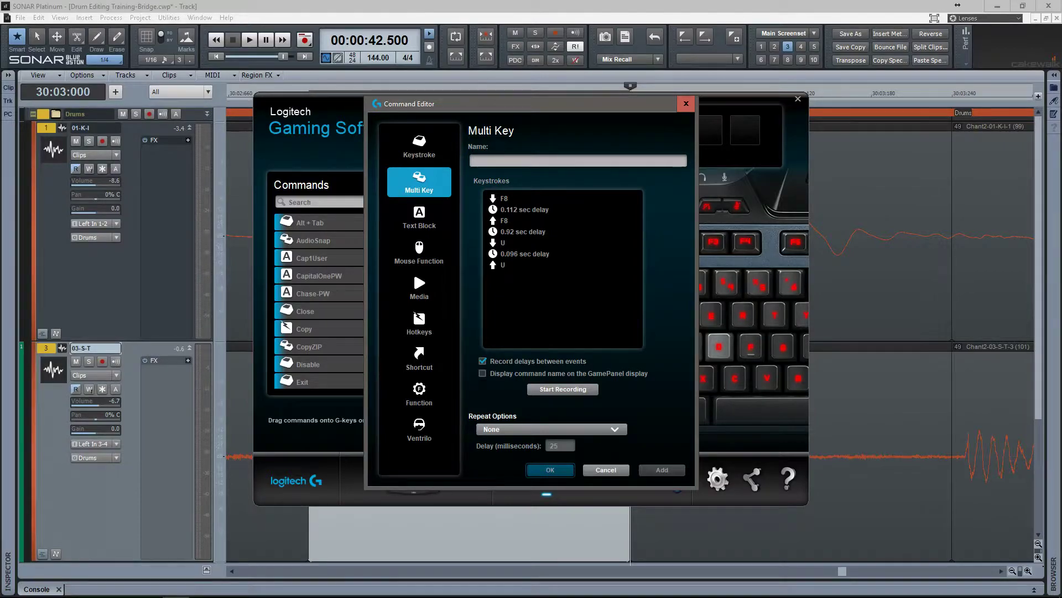
text(N)
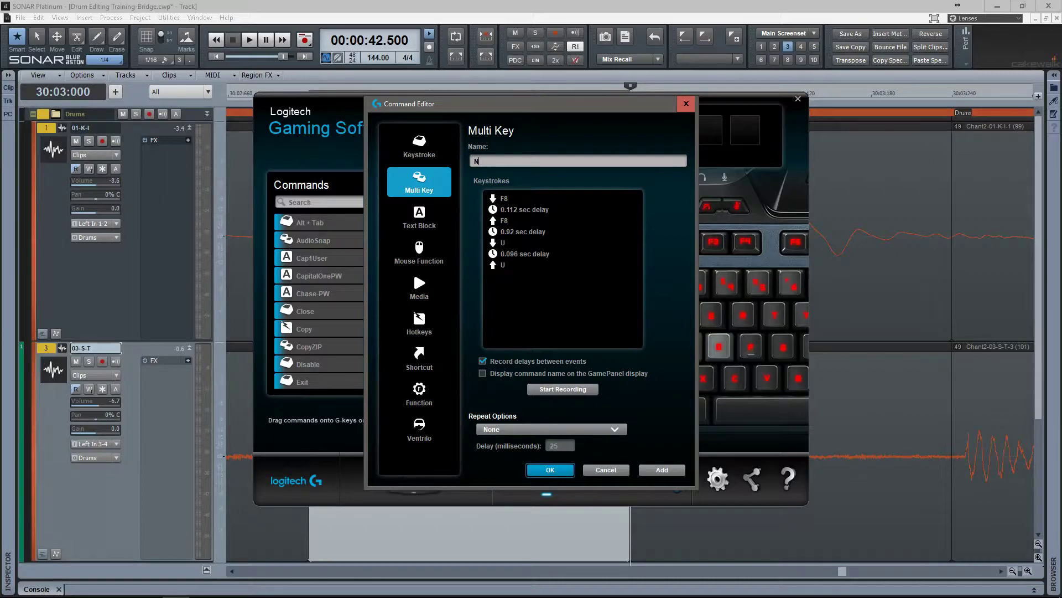
key(Return)
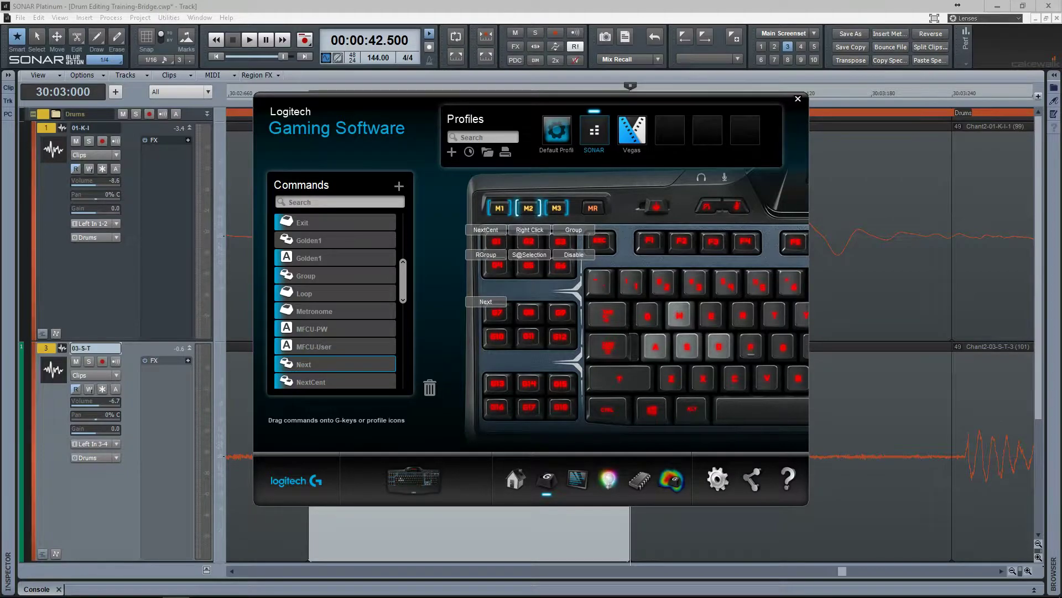
click(798, 99)
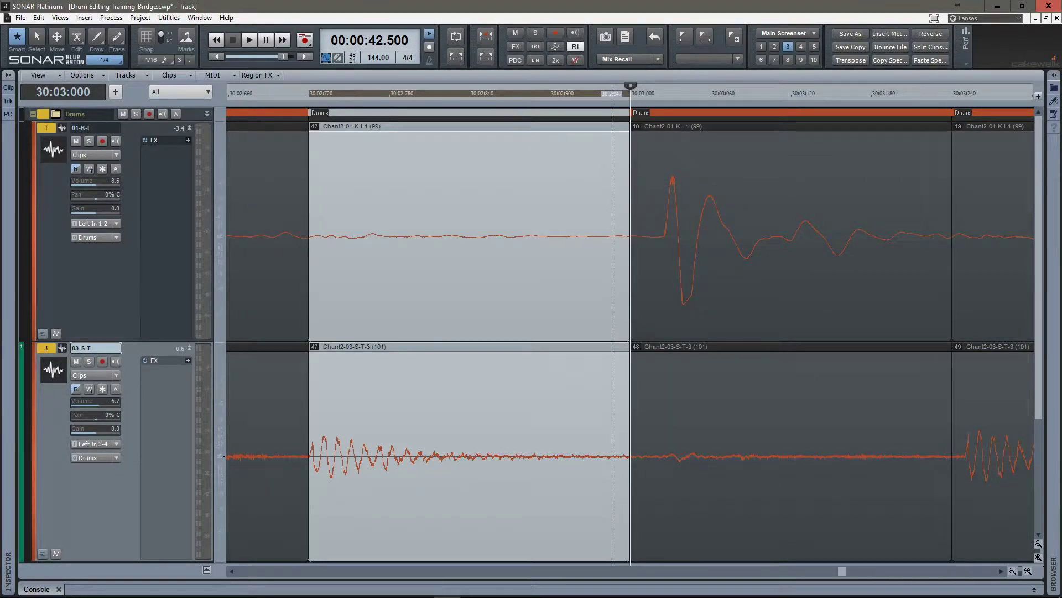
- Slip the audio of the grouped slices at 30:03:000 and 30:03:240 earlier so their kick and snare hits begin at the slice starts
click(676, 277)
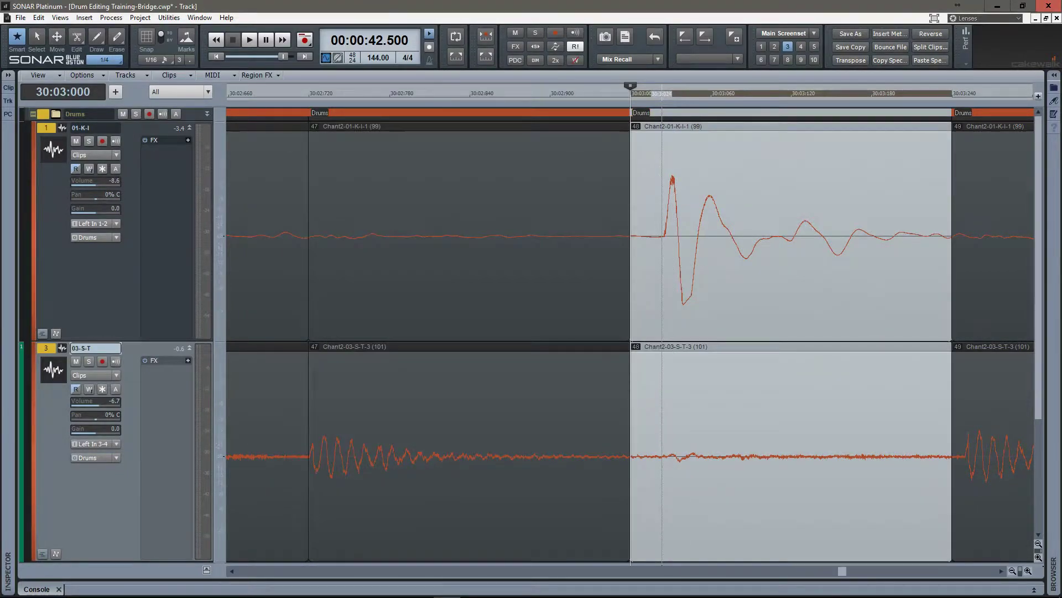
drag(729, 277, 694, 277)
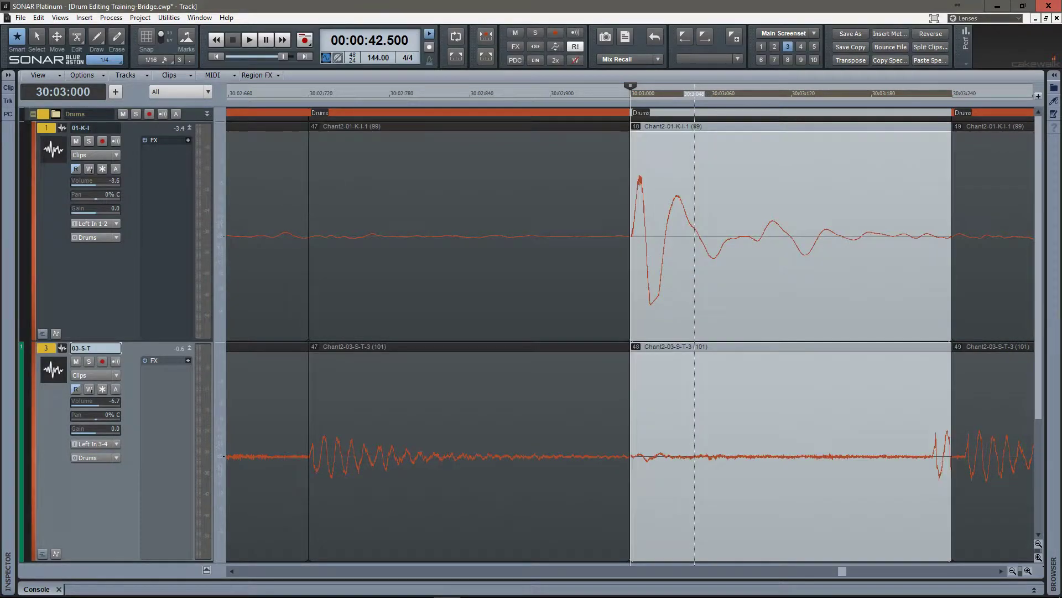
key(Tab)
key(g)
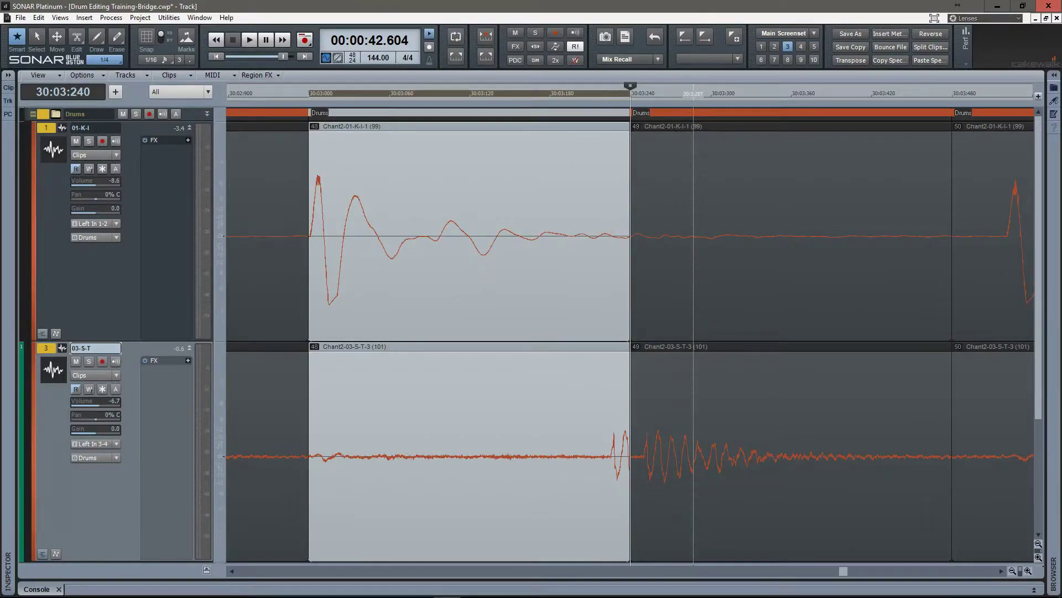
click(687, 277)
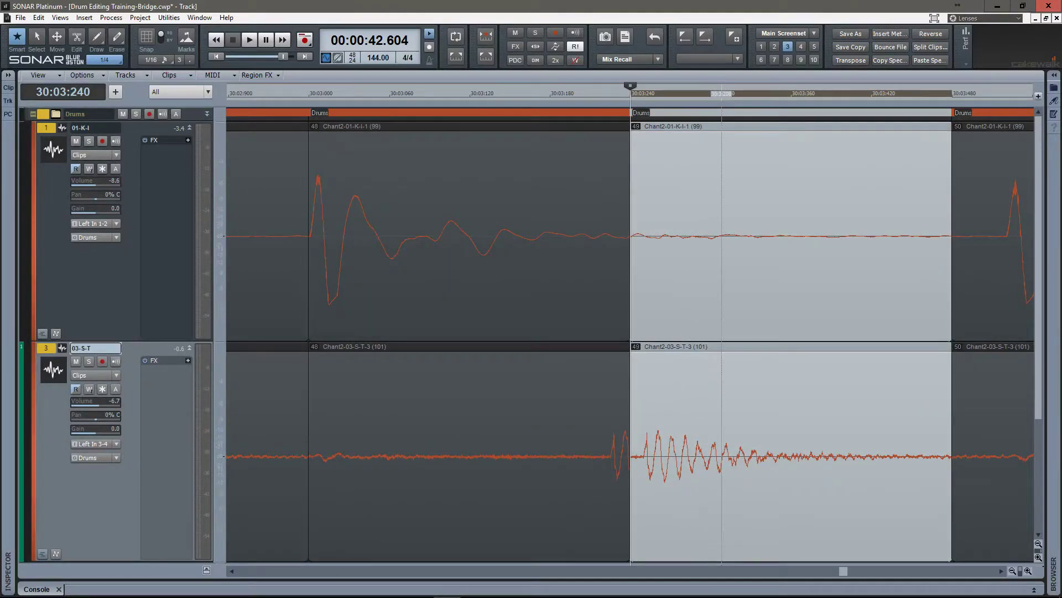
drag(728, 409, 717, 409)
- Slip the audio of the grouped slices at 30:03:480 and 30:03:720 earlier so their kick and snare hits begin at the slice starts
key(Tab)
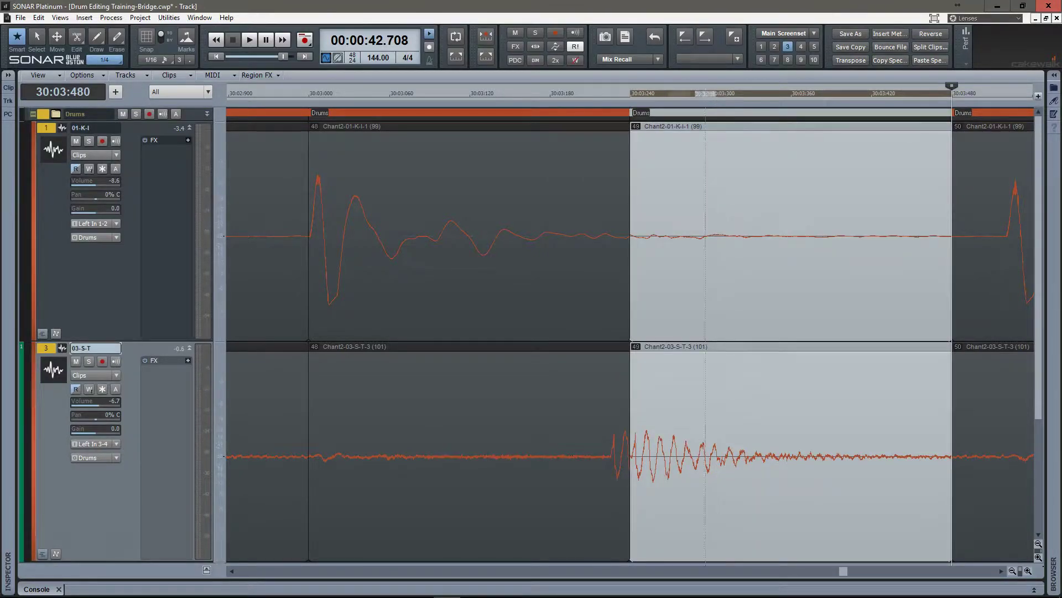
key(g)
click(683, 410)
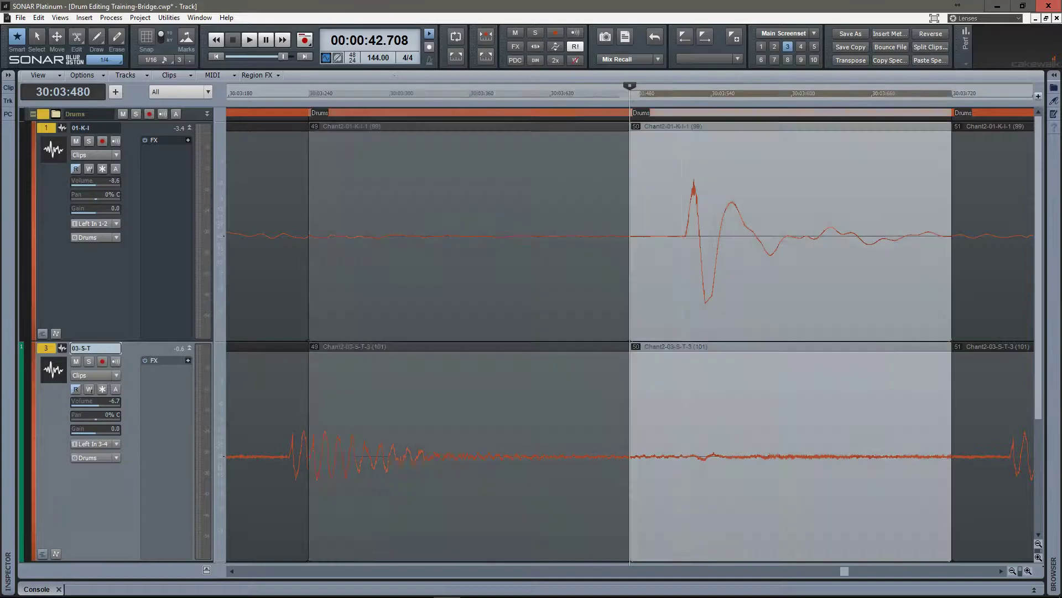
drag(712, 410, 658, 410)
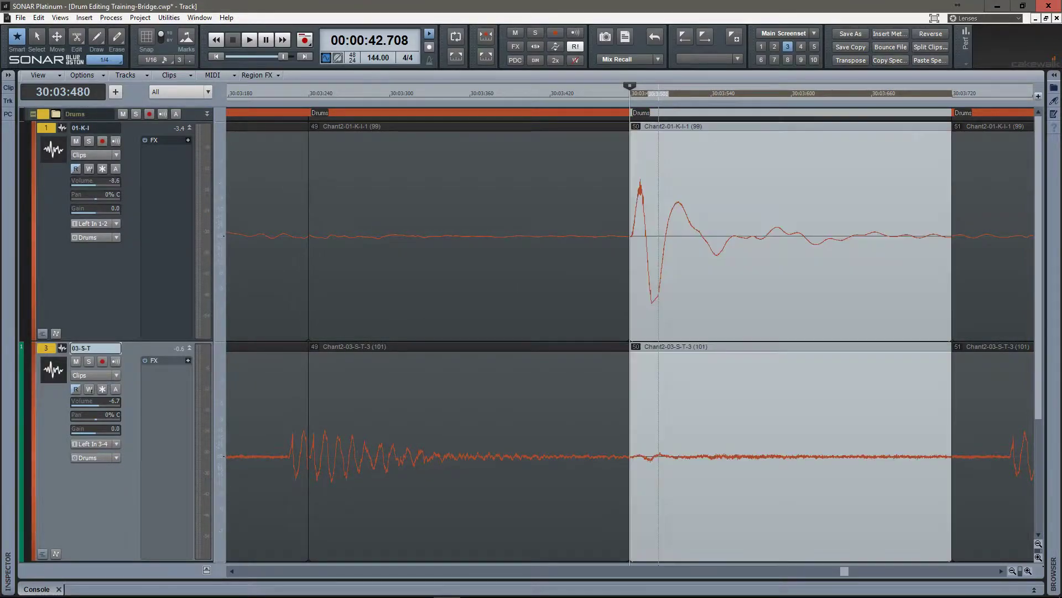
key(Tab)
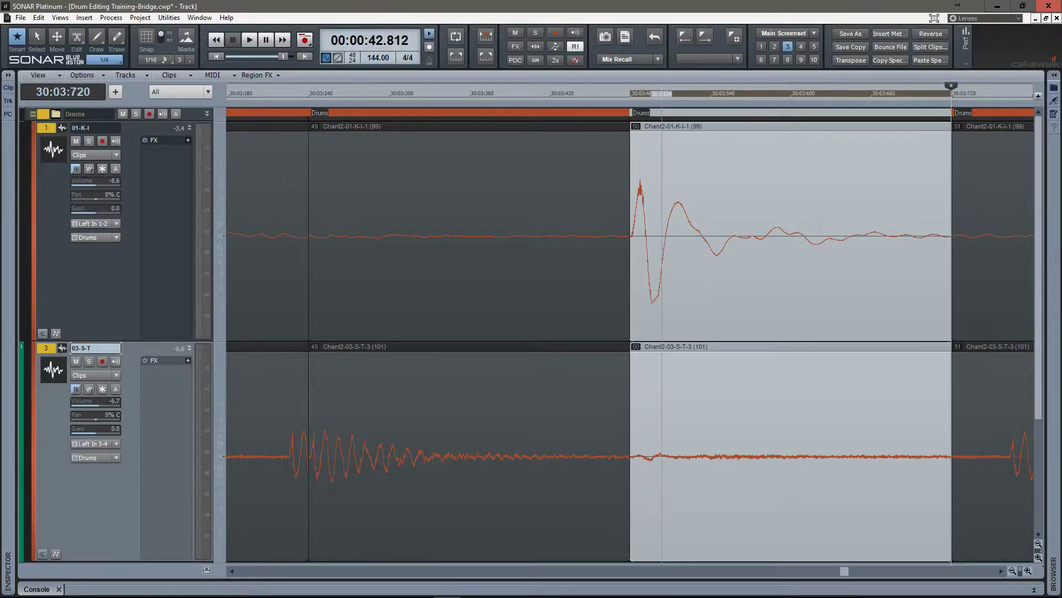
key(g)
click(662, 410)
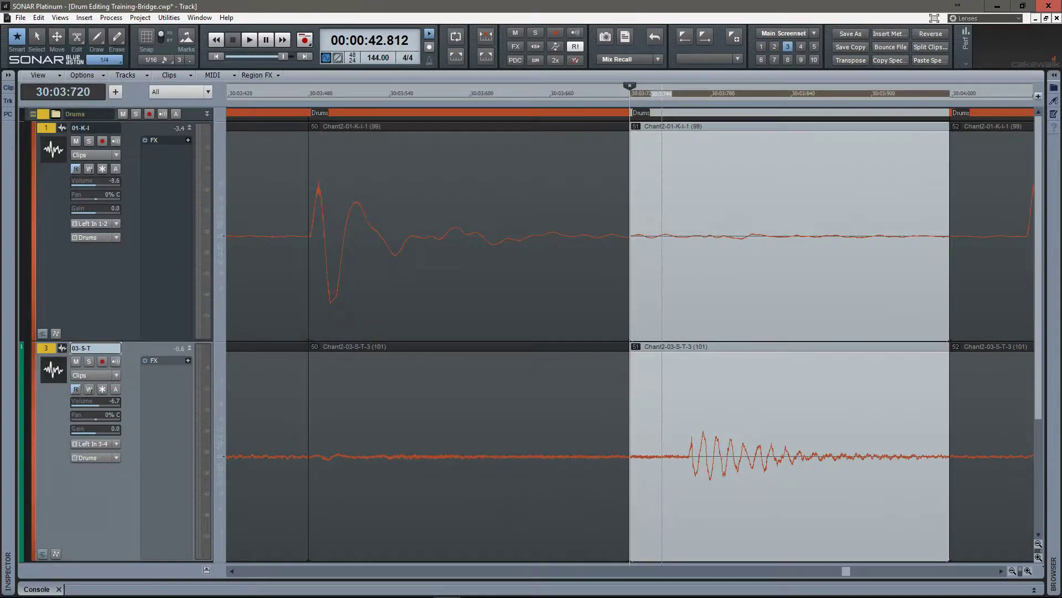
drag(739, 409, 680, 409)
- Slip the audio of the grouped slice at 30:04:000 earlier, fine-tuning it until the kick hit begins exactly at the slice start
key(Tab)
key(g)
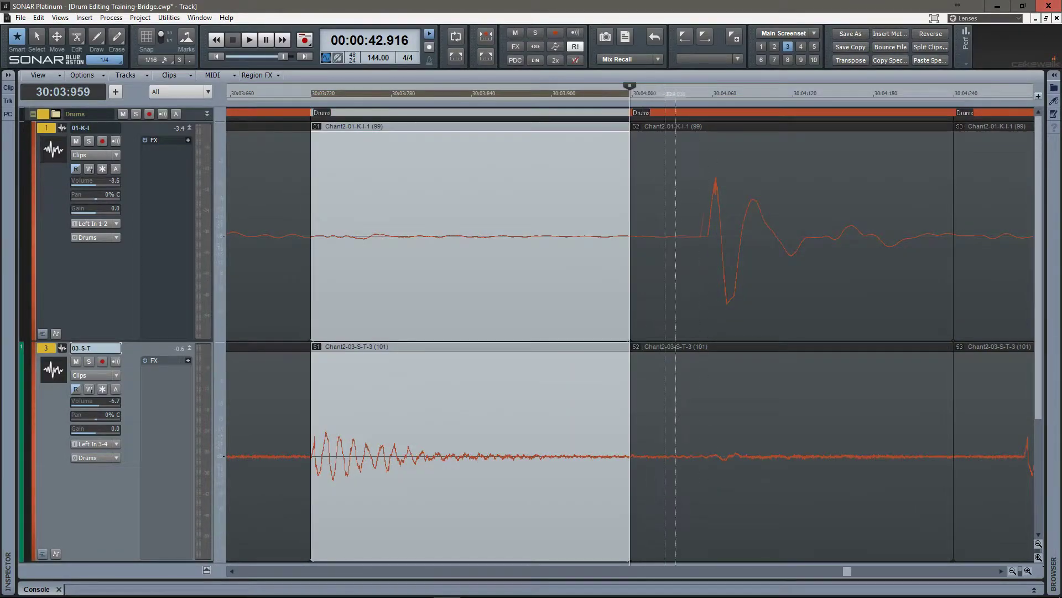
click(681, 410)
drag(716, 409, 643, 409)
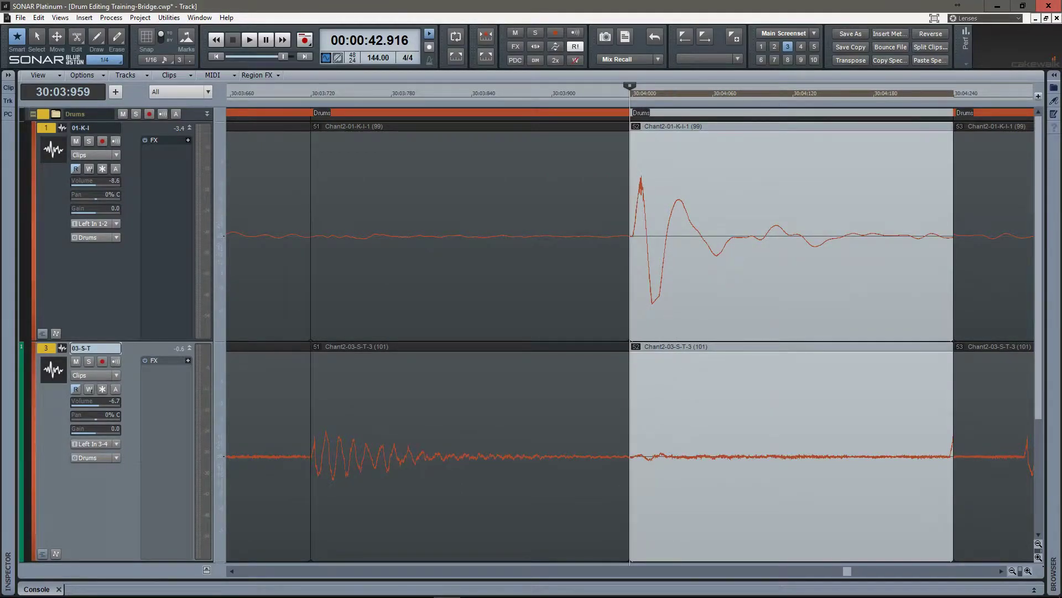
key(ctrl+Right)
key(ctrl+Right)
drag(681, 238, 669, 238)
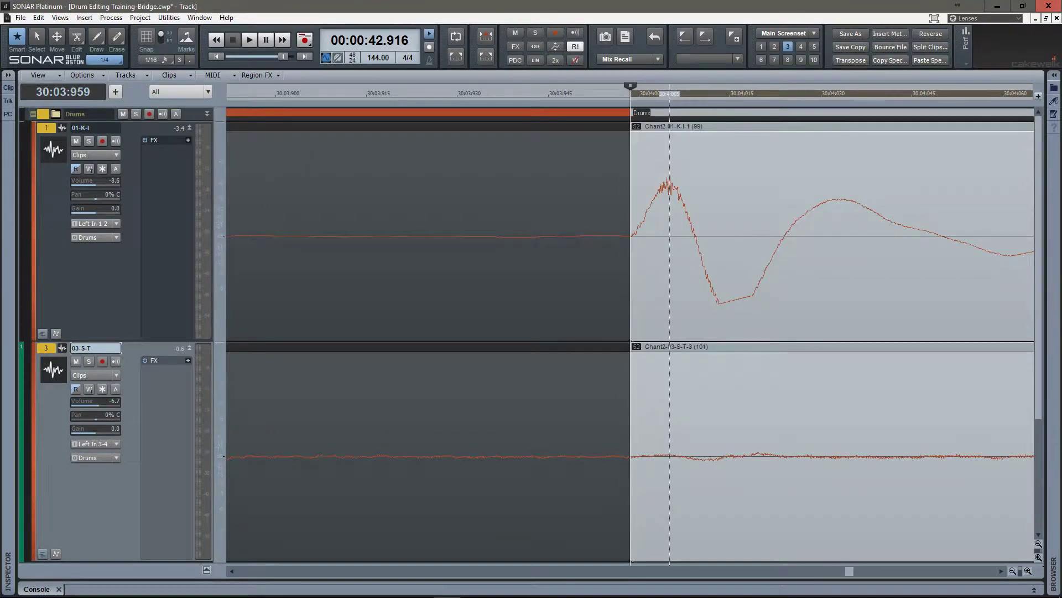
- Slip the grouped slices at 30:04:240 and 30:04:480 earlier so the snare and the kick each begin on their gridline
key(Tab)
key(g)
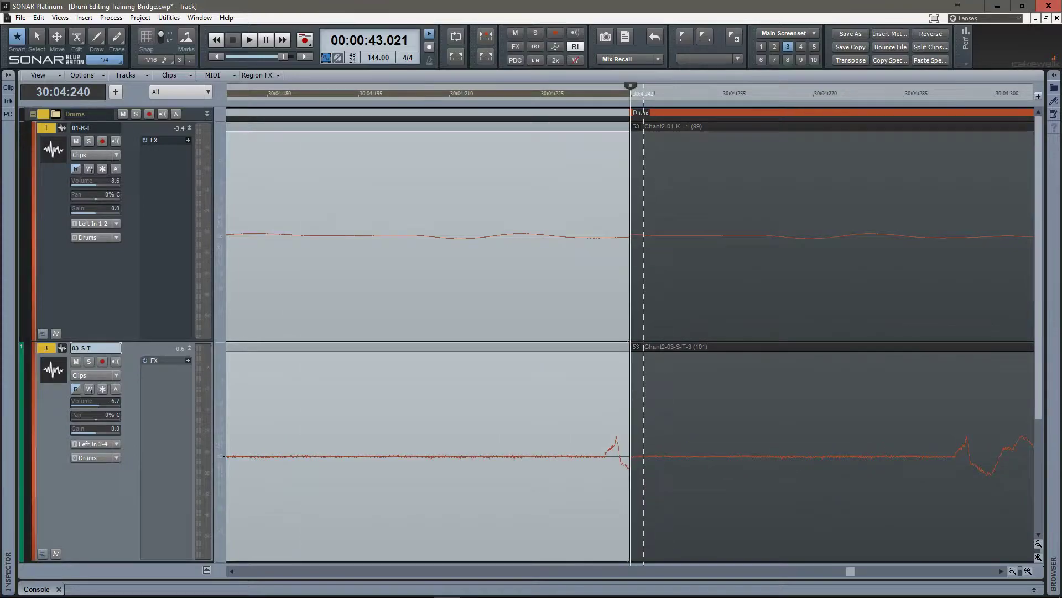
click(643, 413)
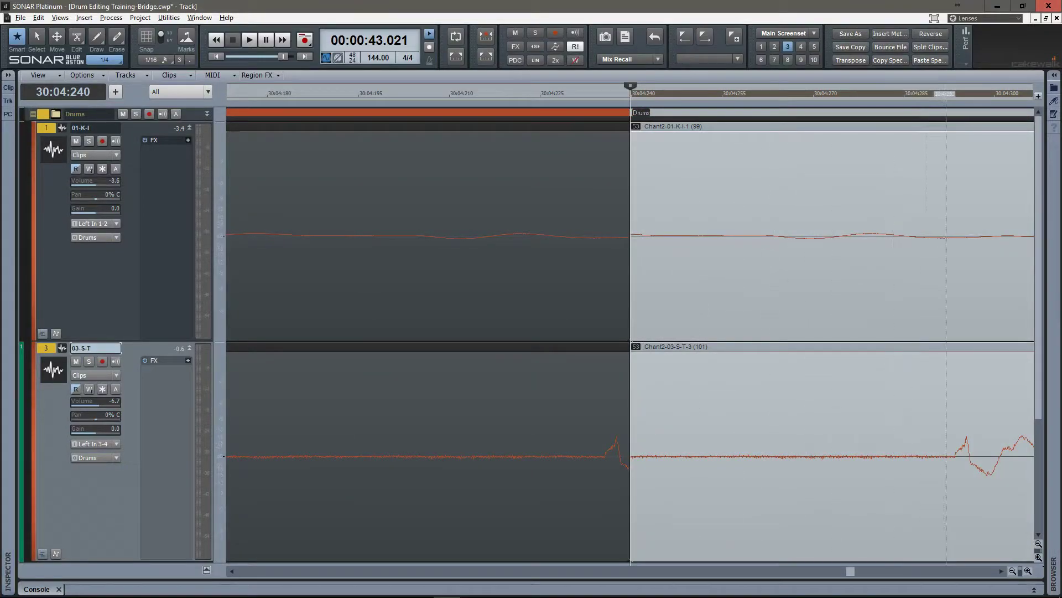
drag(955, 412, 686, 412)
drag(885, 412, 839, 412)
key(Tab)
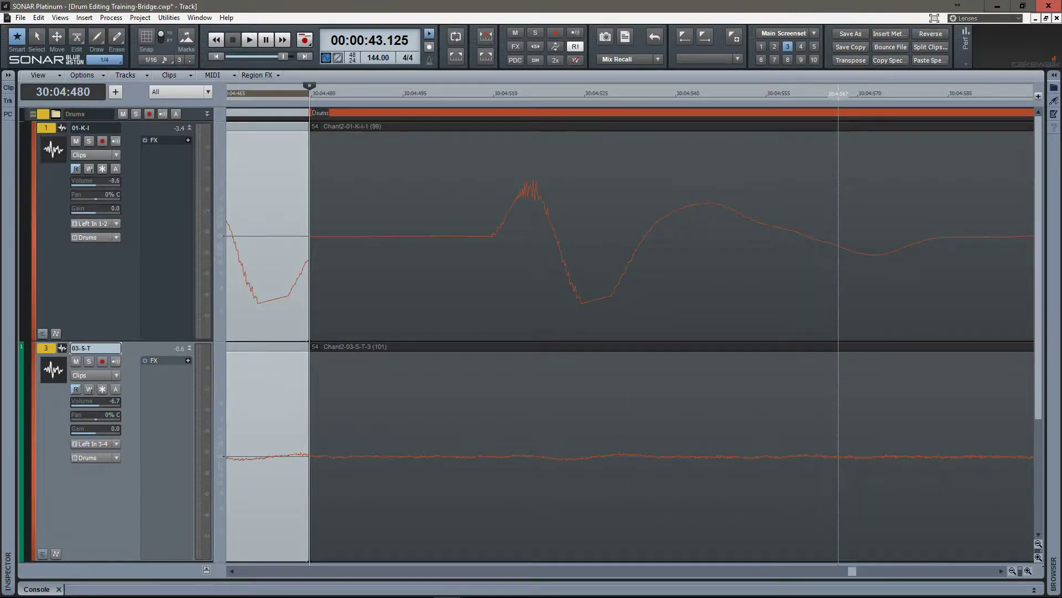
key(Tab)
click(728, 413)
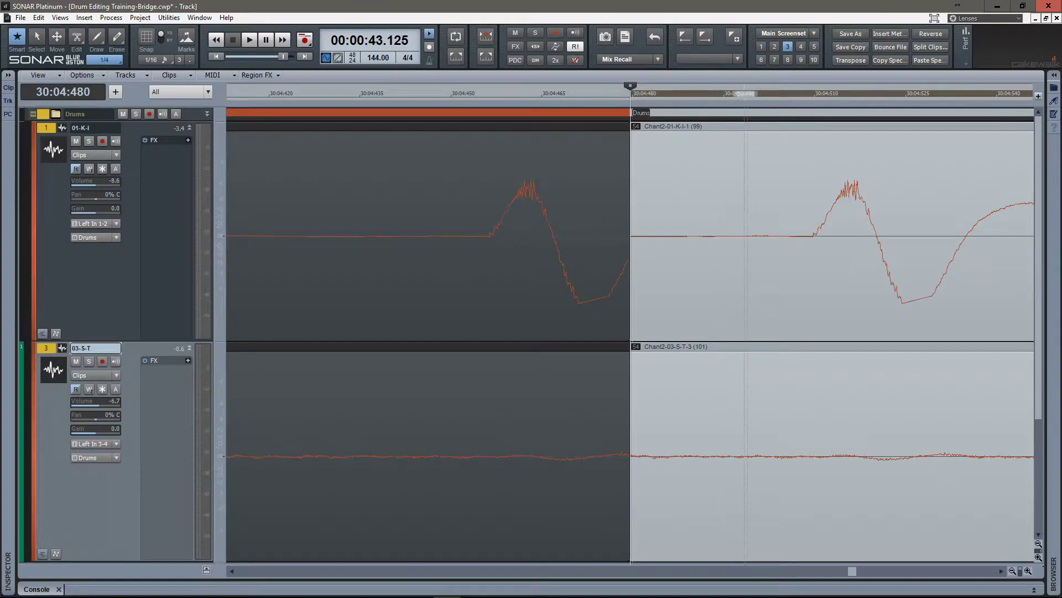
drag(792, 412, 748, 412)
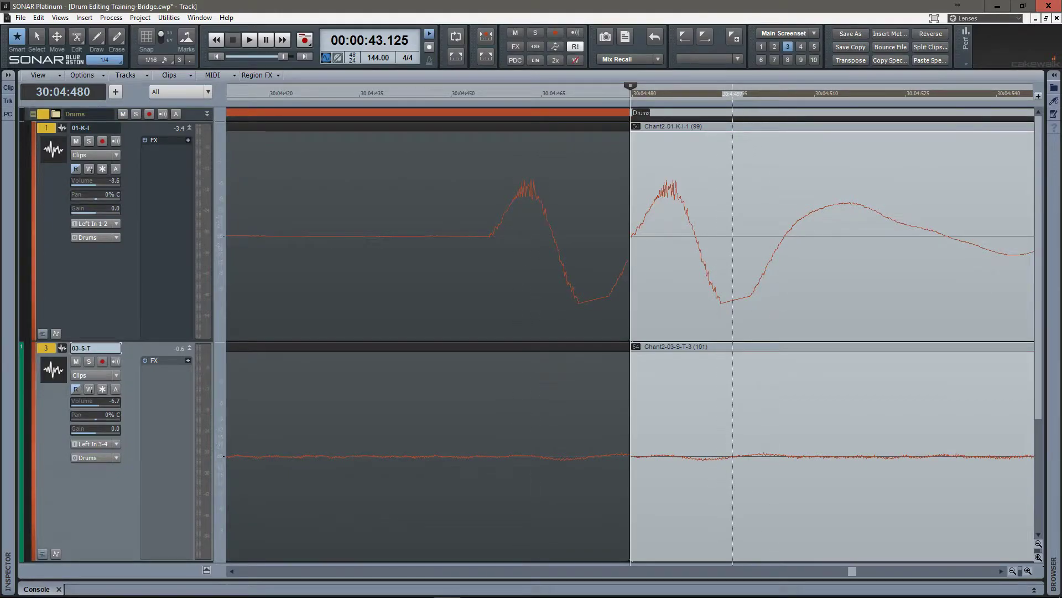
- Slip the audio of the grouped slice at 30:04:720 earlier until its snare hit begins at the slice start
key(Tab)
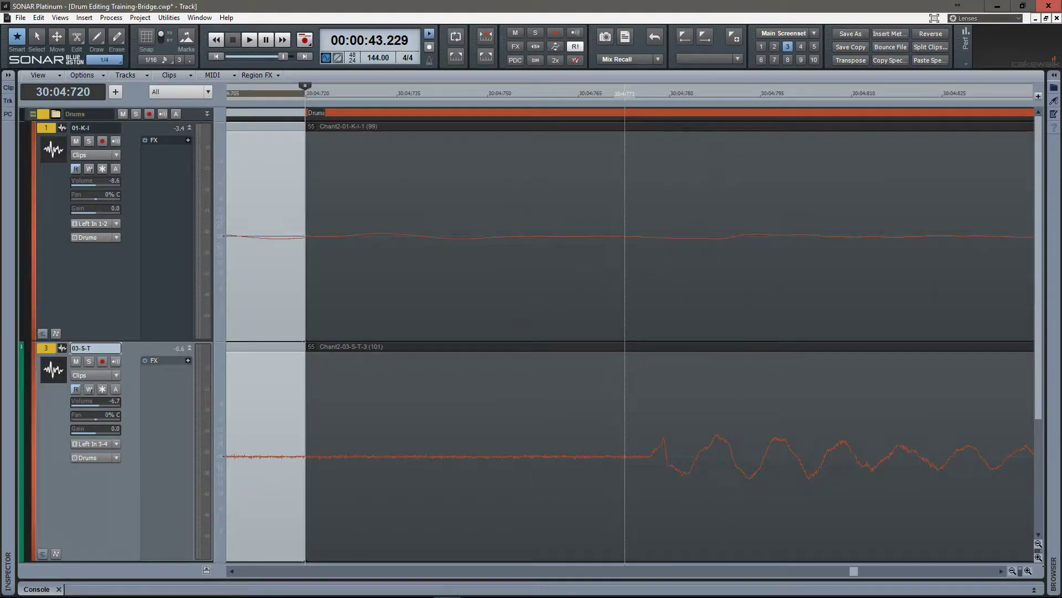
key(g)
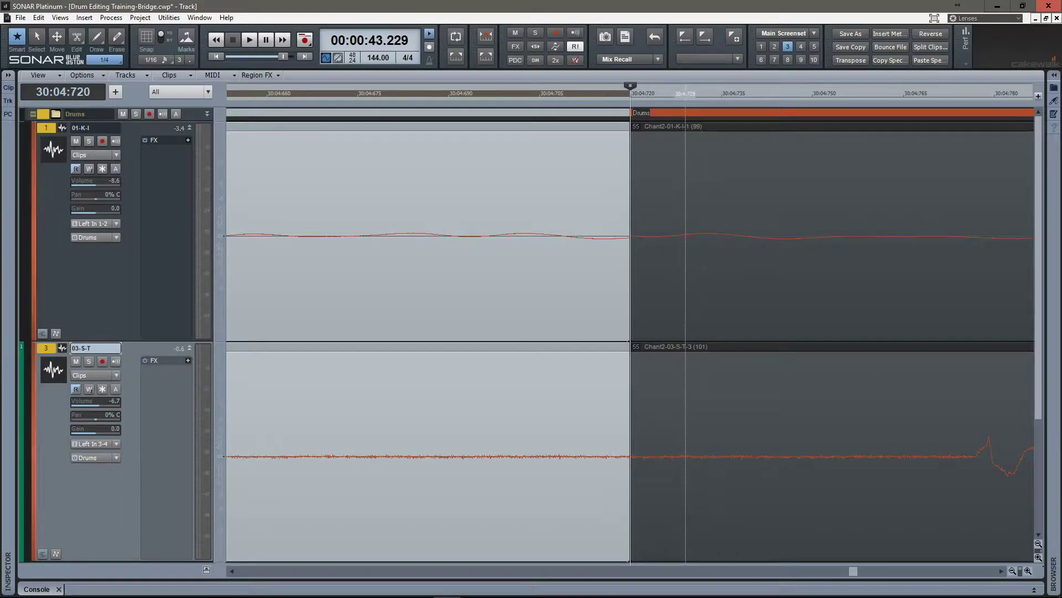
click(684, 348)
drag(801, 420, 649, 421)
drag(844, 420, 681, 420)
drag(774, 431, 743, 431)
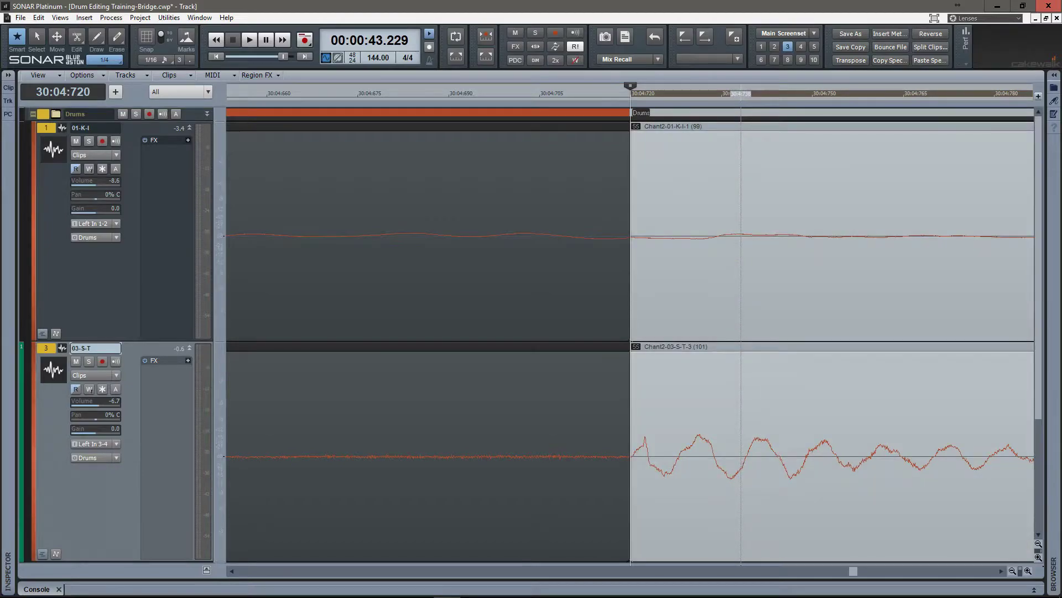
- Align the kick at 31:01:000 and the snare at 31:01:240 to their gridlines by slipping the grouped slices' audio earlier
key(Tab)
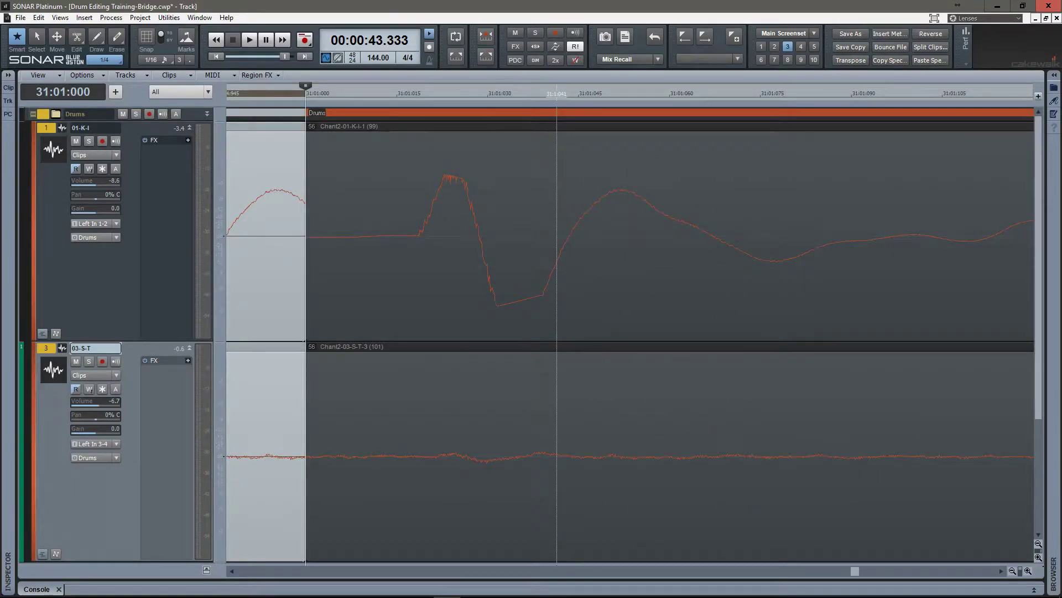
click(557, 421)
drag(688, 432, 576, 432)
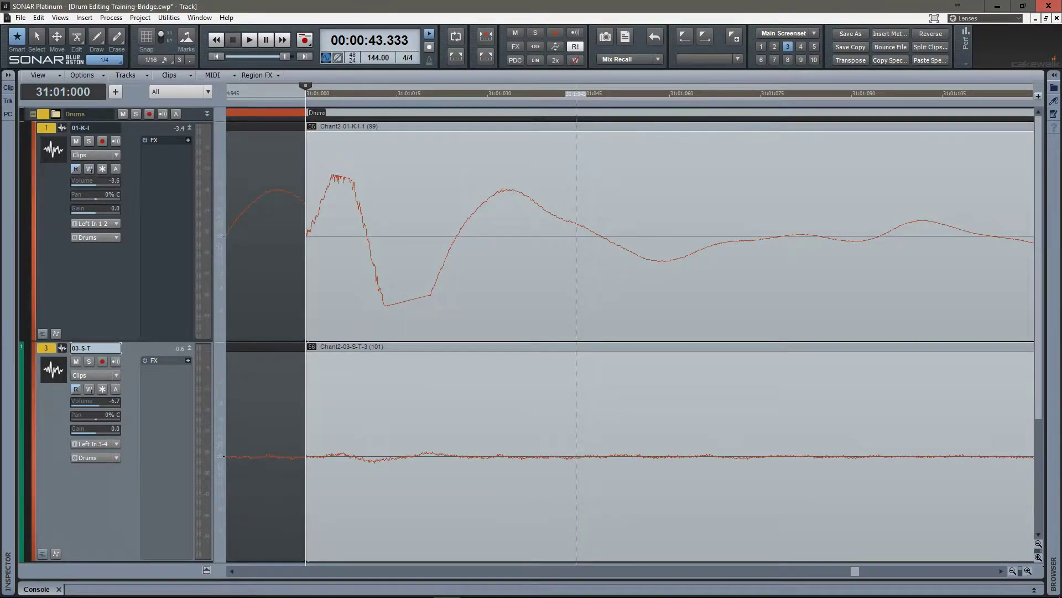
key(Tab)
click(547, 426)
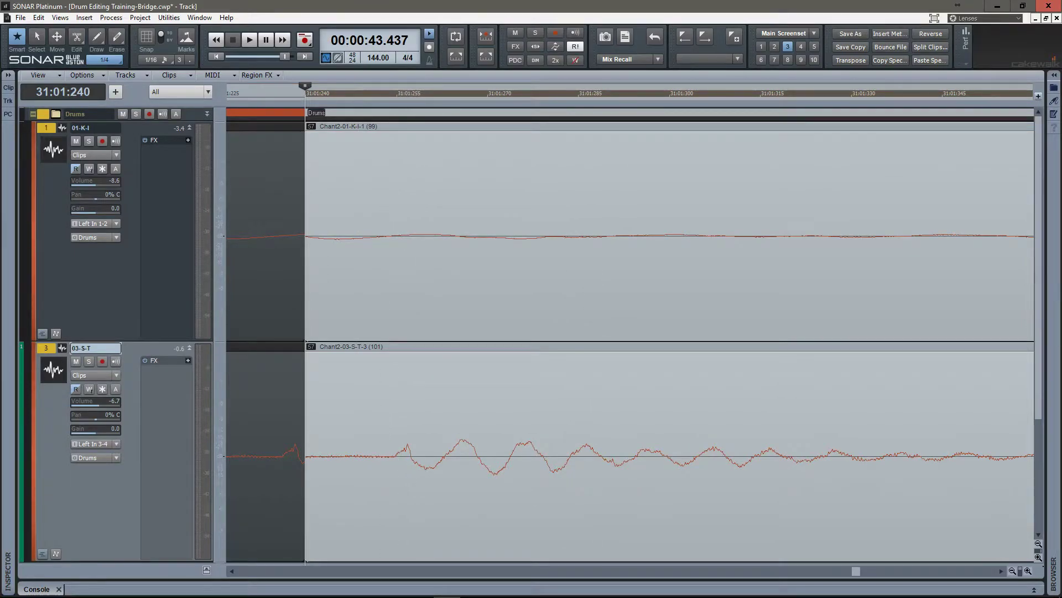
drag(220, 456, 219, 414)
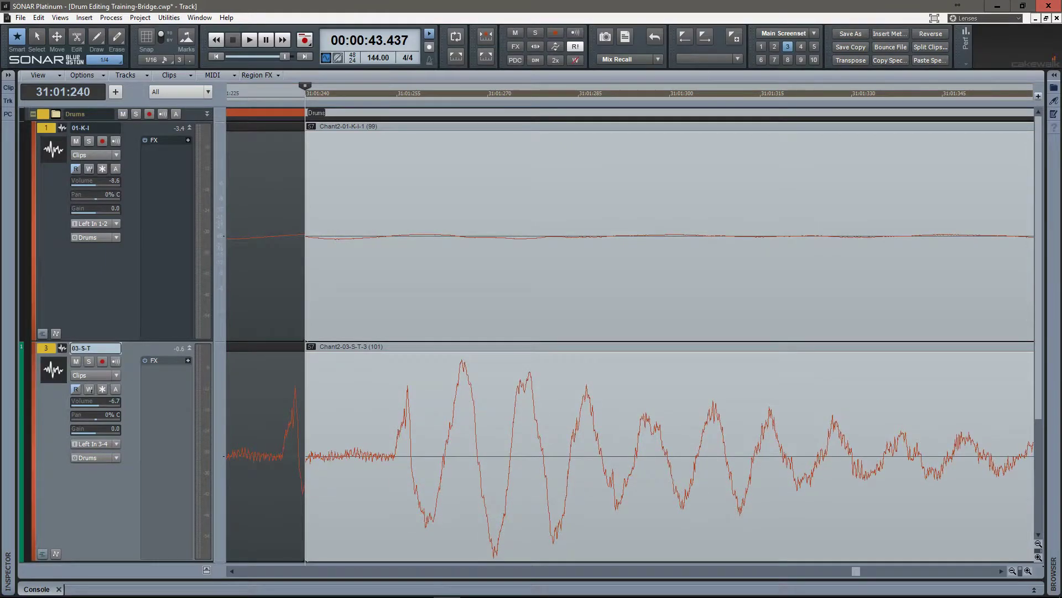
drag(638, 235, 549, 235)
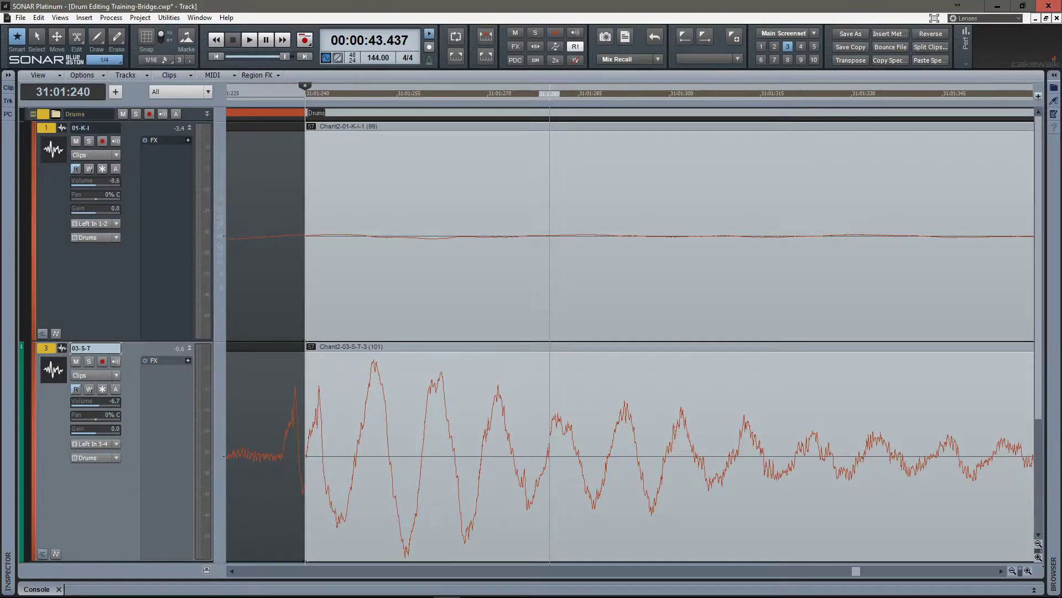
- Slip the audio of the grouped slices at 31:01:480 and 31:01:720 earlier so the kick and snare hits start on the gridlines
key(Tab)
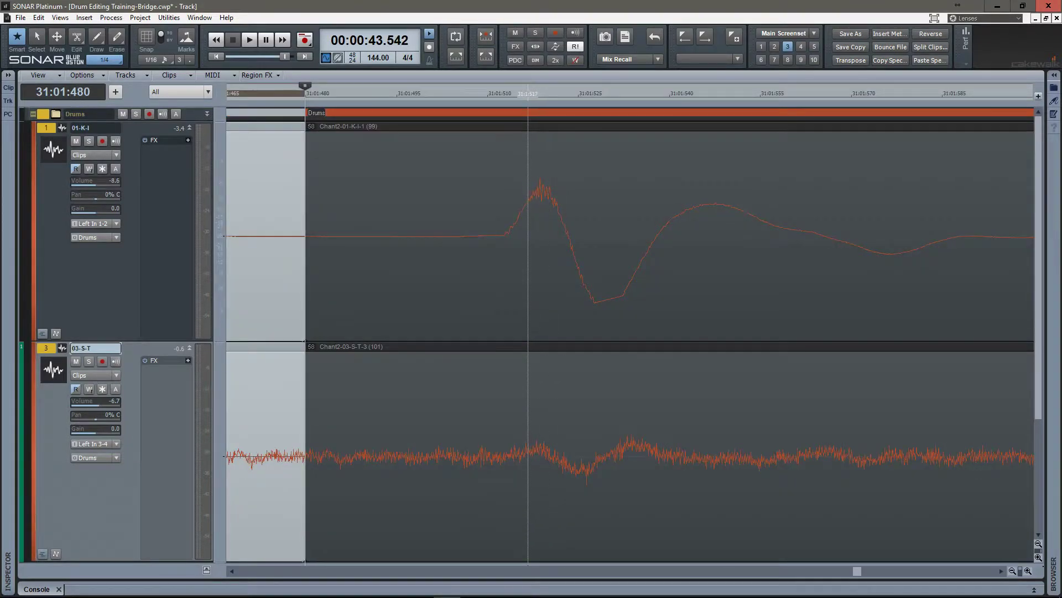
click(528, 235)
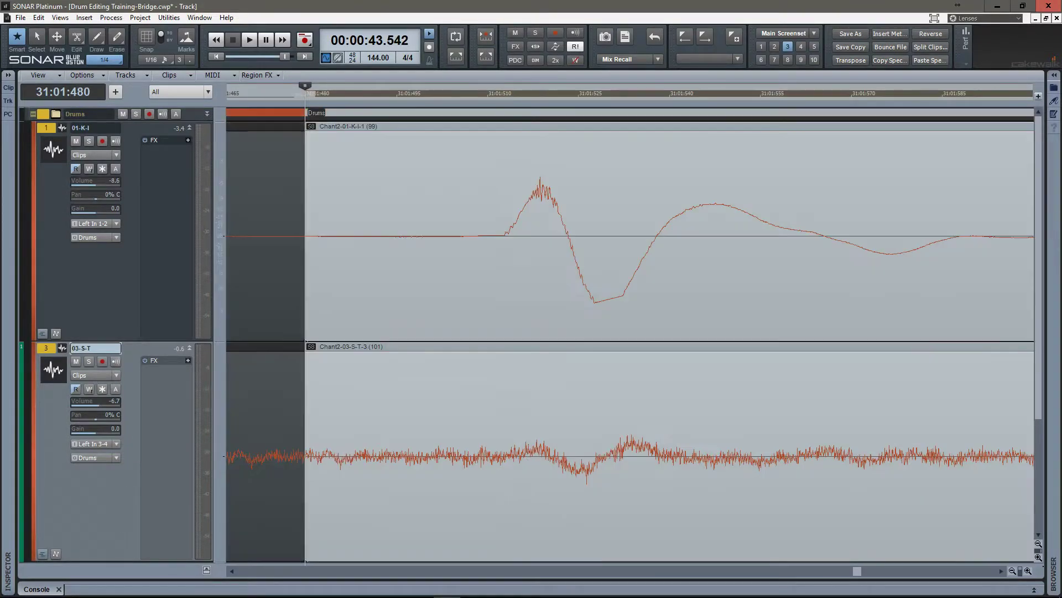
drag(589, 235, 392, 235)
key(Tab)
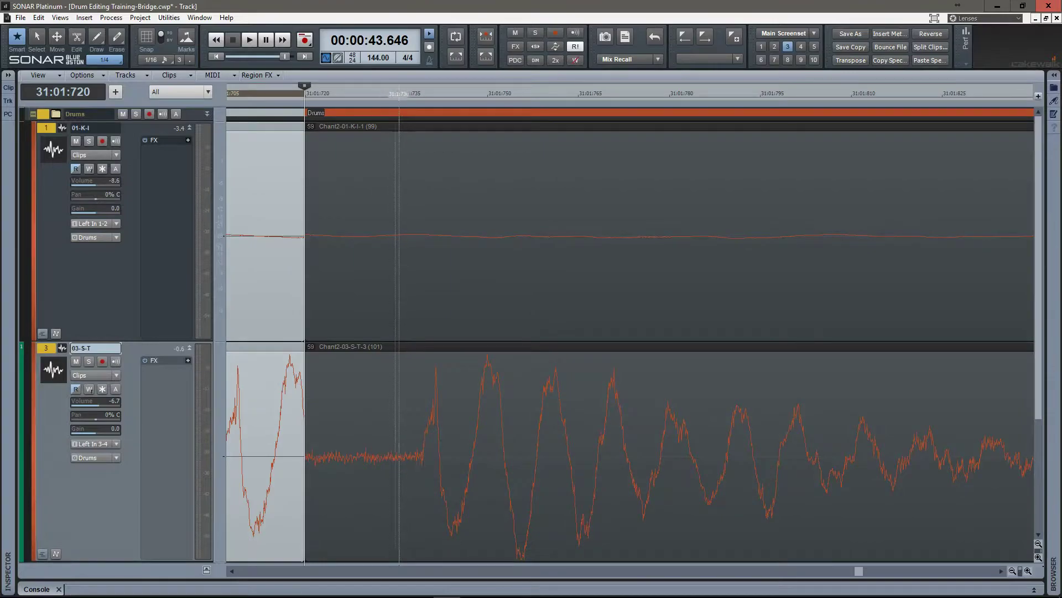
click(400, 235)
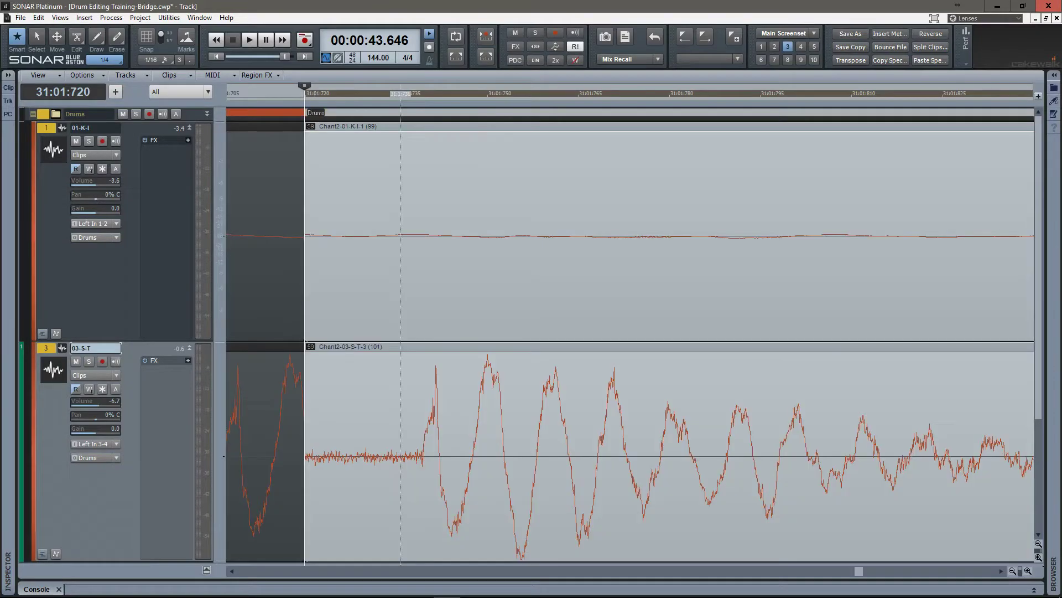
drag(486, 235, 370, 235)
- Slip-edit the grouped slices at 31:02:000 and 31:02:240 so the kick and snare hits begin at the slice starts
key(Tab)
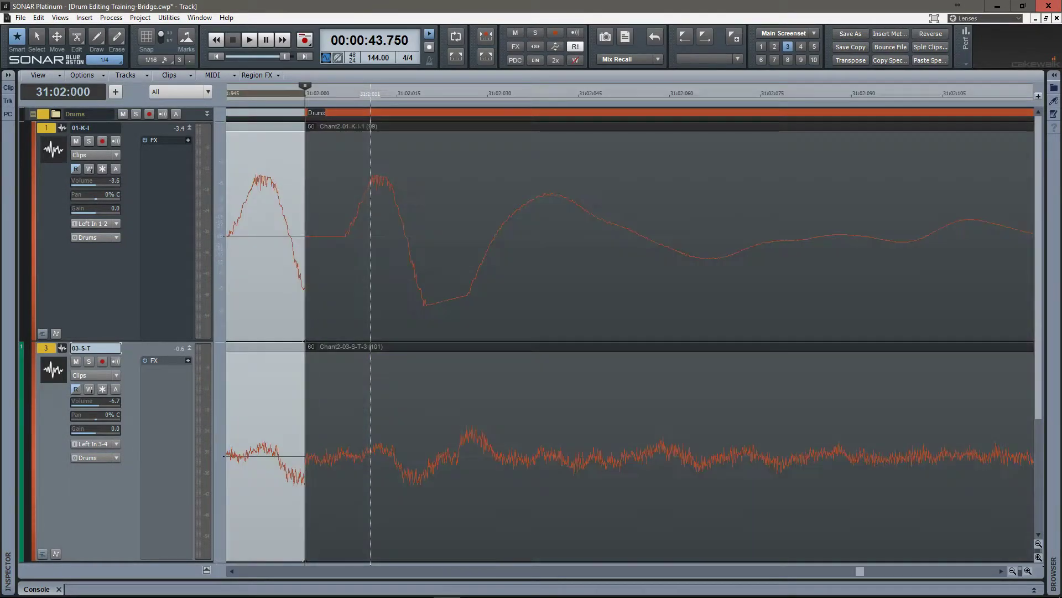
click(388, 235)
drag(496, 235, 458, 235)
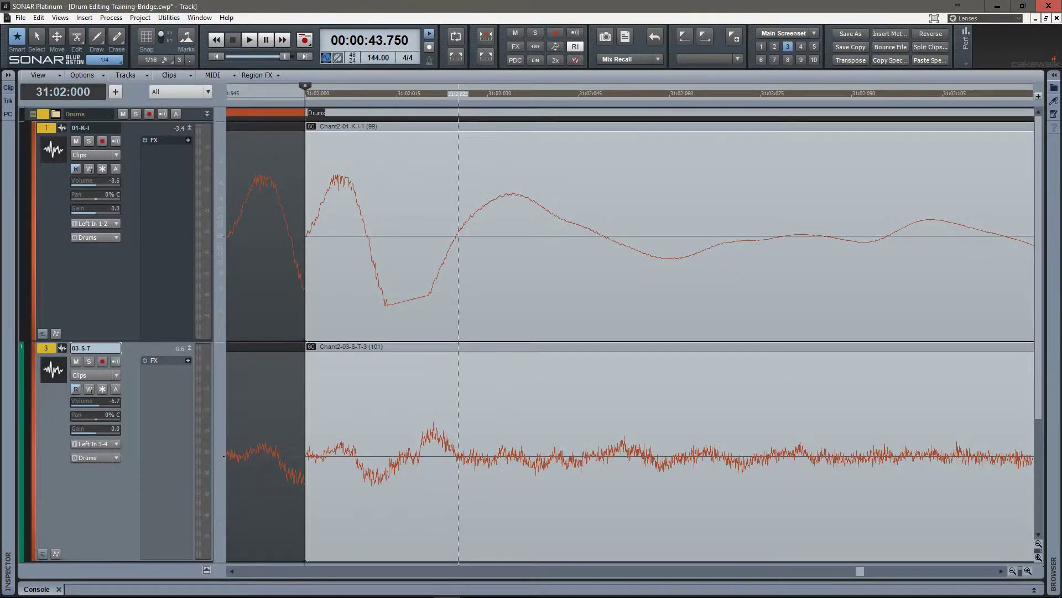
key(Tab)
click(447, 235)
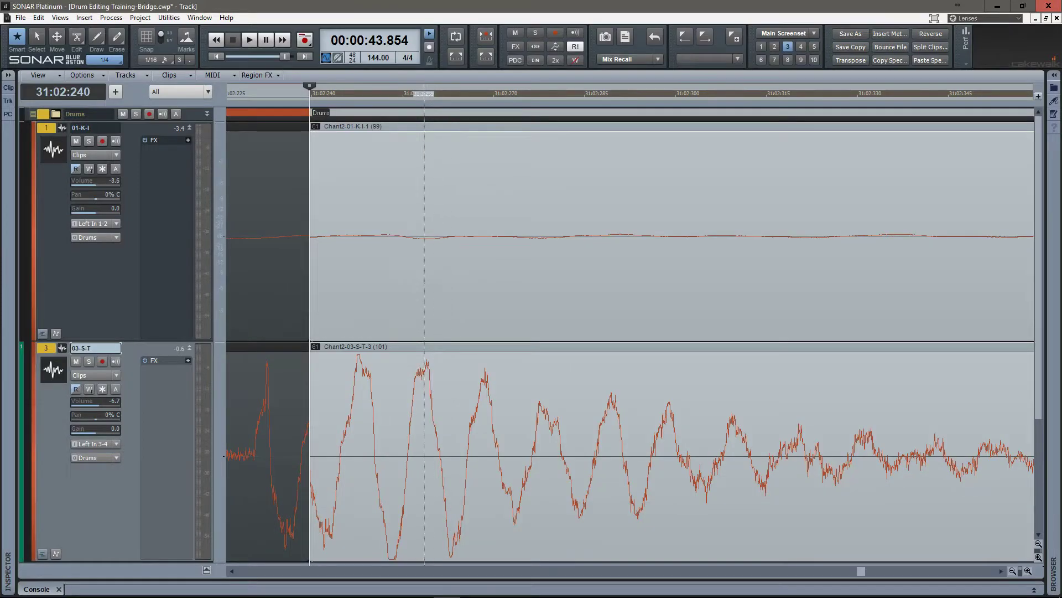
mouse_move(420, 236)
mouse_down()
mouse_move(503, 235)
mouse_move(428, 235)
mouse_up()
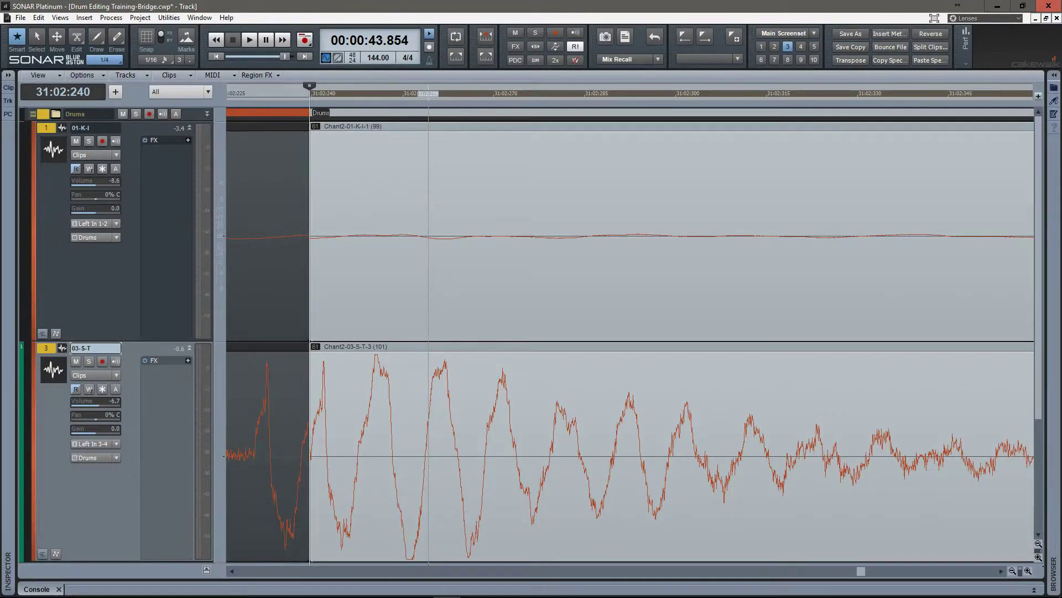
- Slip the audio of the grouped slices at 31:02:480 and 31:02:720 so their kick and snare hits land on the gridlines
key(Tab)
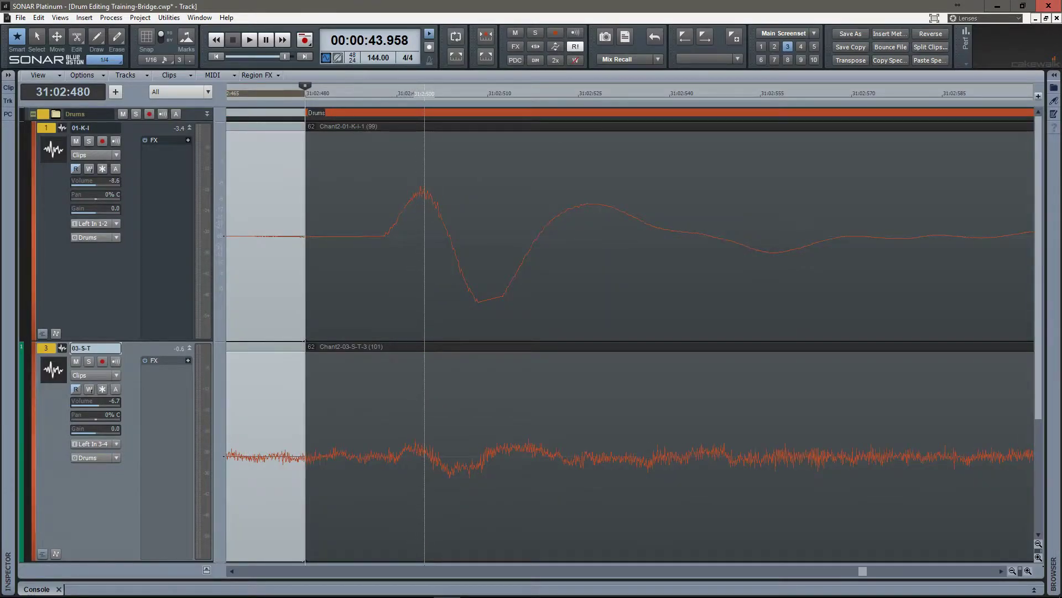
click(424, 235)
drag(518, 235, 452, 236)
key(Tab)
click(442, 235)
drag(476, 235, 357, 235)
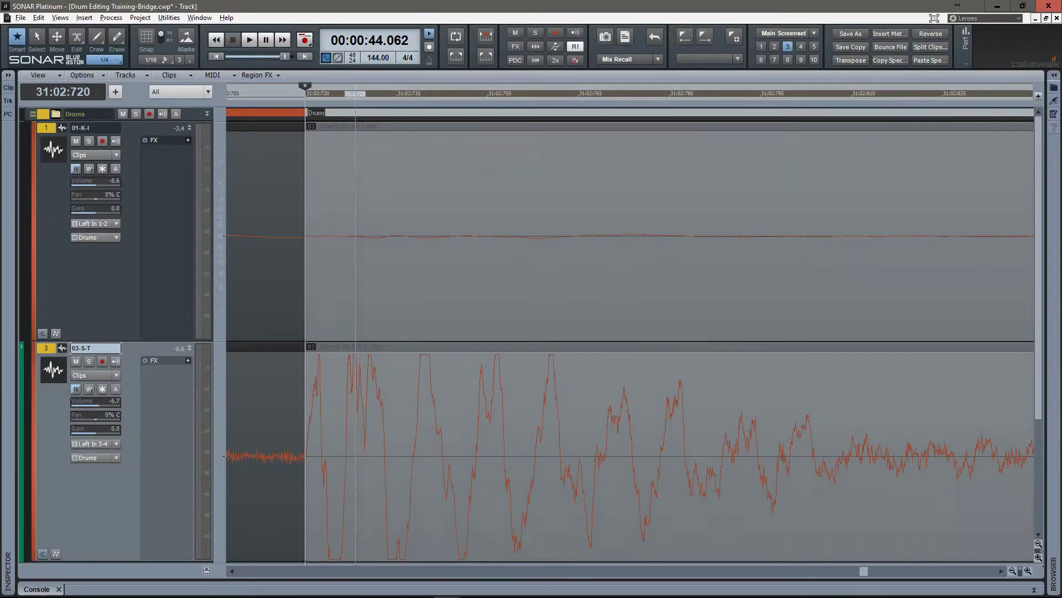
- Slip the audio of the grouped slices at 31:03:000 and 31:03:240 earlier, fine-tuning the snare slice until its hit begins at the start
key(Tab)
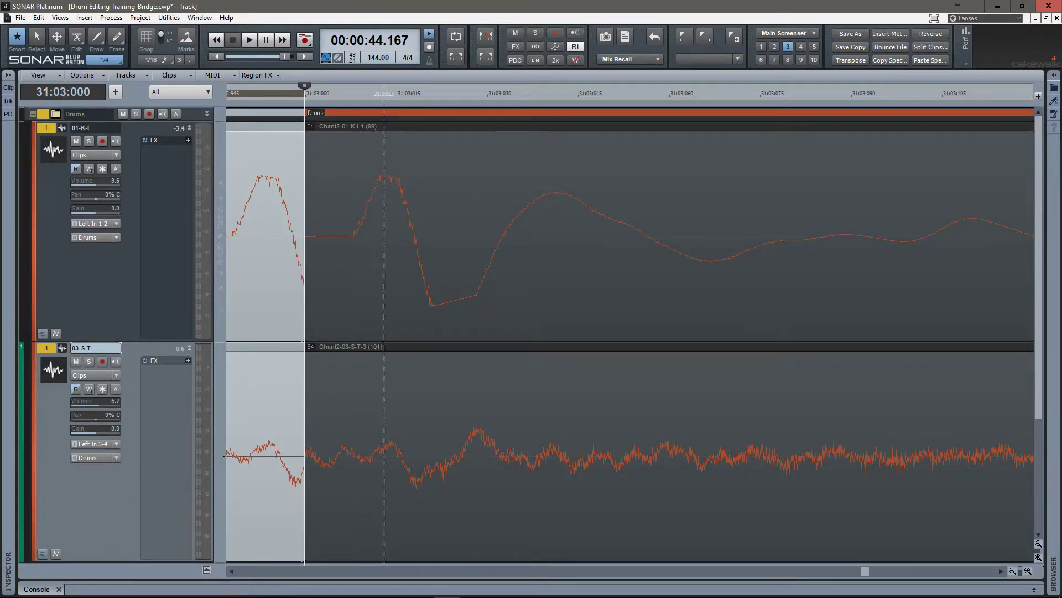
click(392, 235)
drag(407, 235, 360, 235)
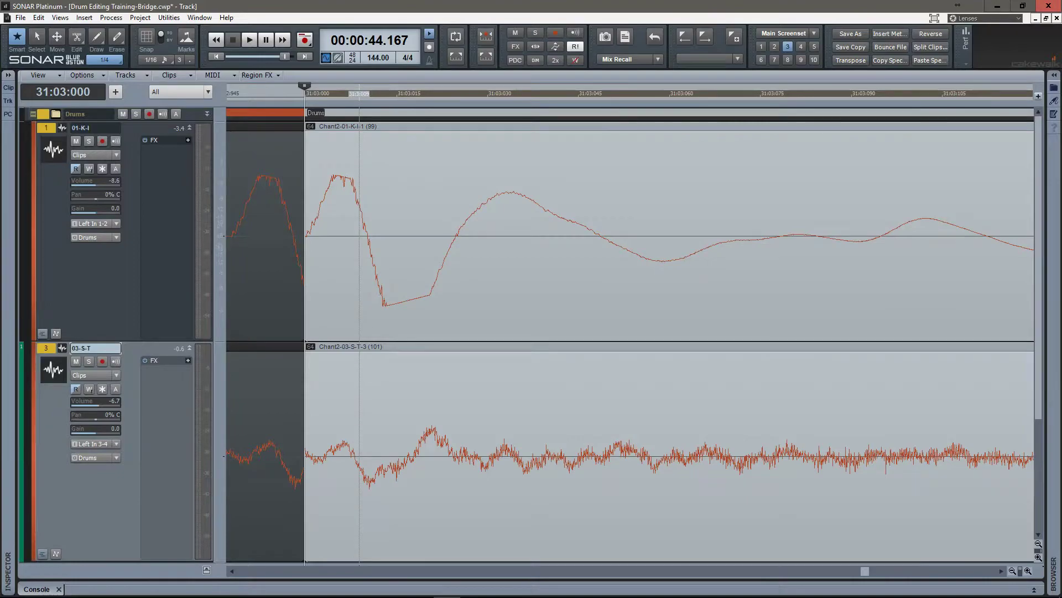
key(Tab)
click(364, 236)
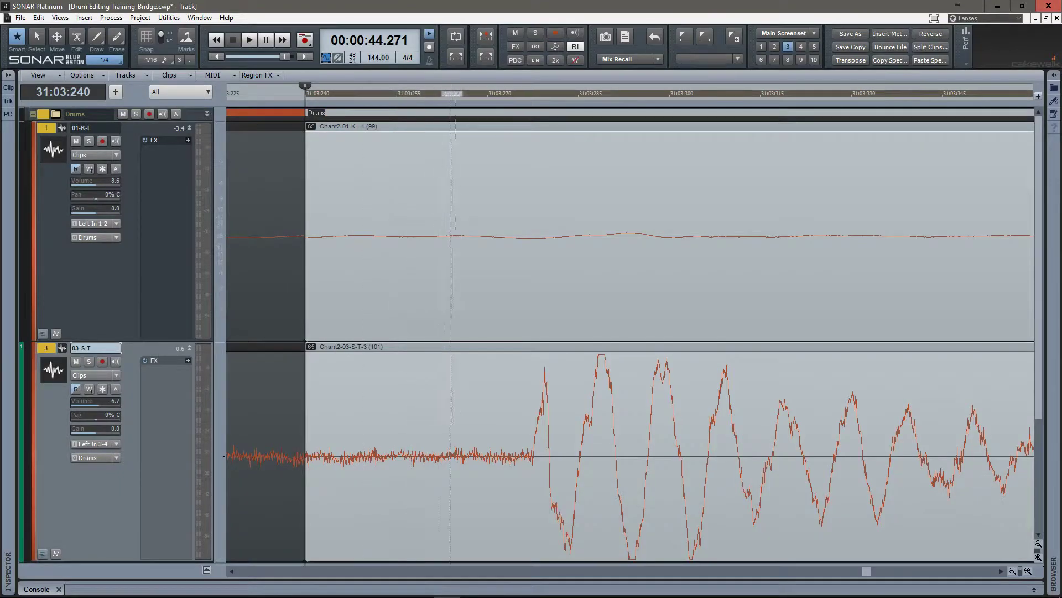
drag(480, 235, 283, 236)
drag(429, 235, 408, 235)
drag(408, 464, 398, 465)
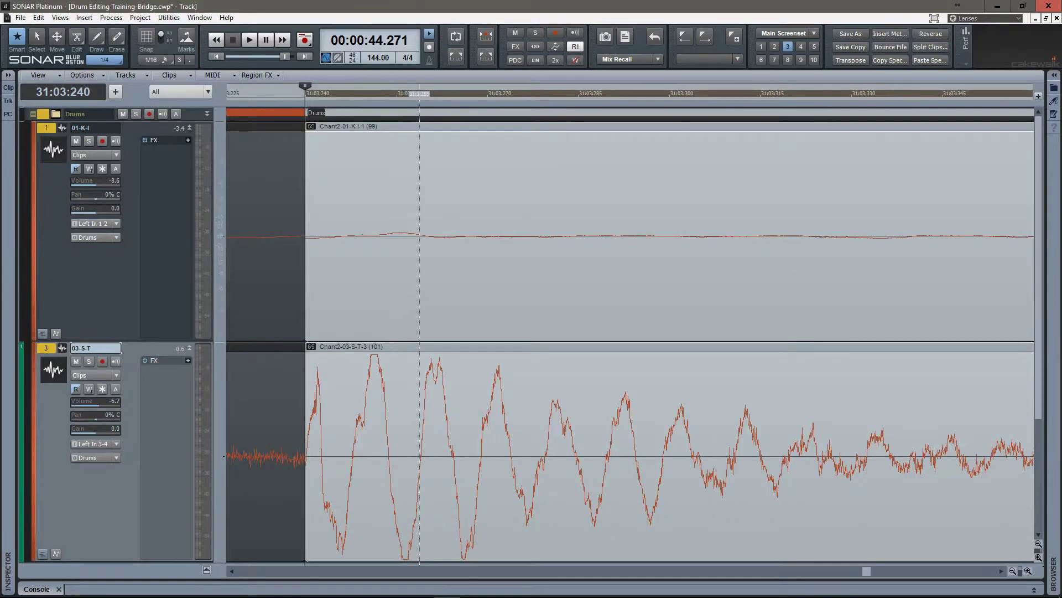
- Slip the audio of the grouped slice at 31:03:480 slightly later so the full kick attack sits at the slice start
key(Tab)
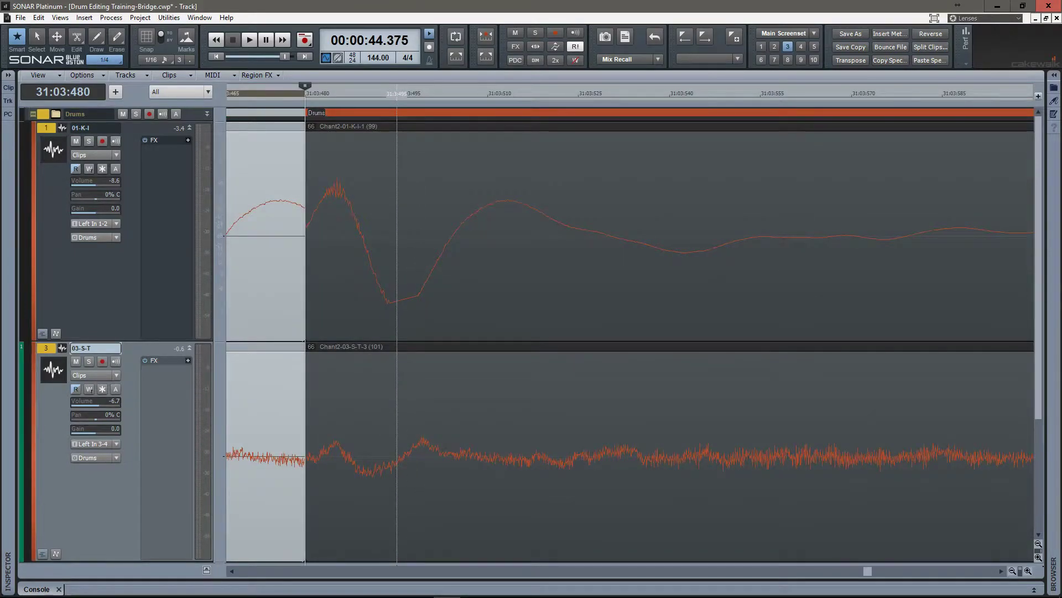
click(397, 515)
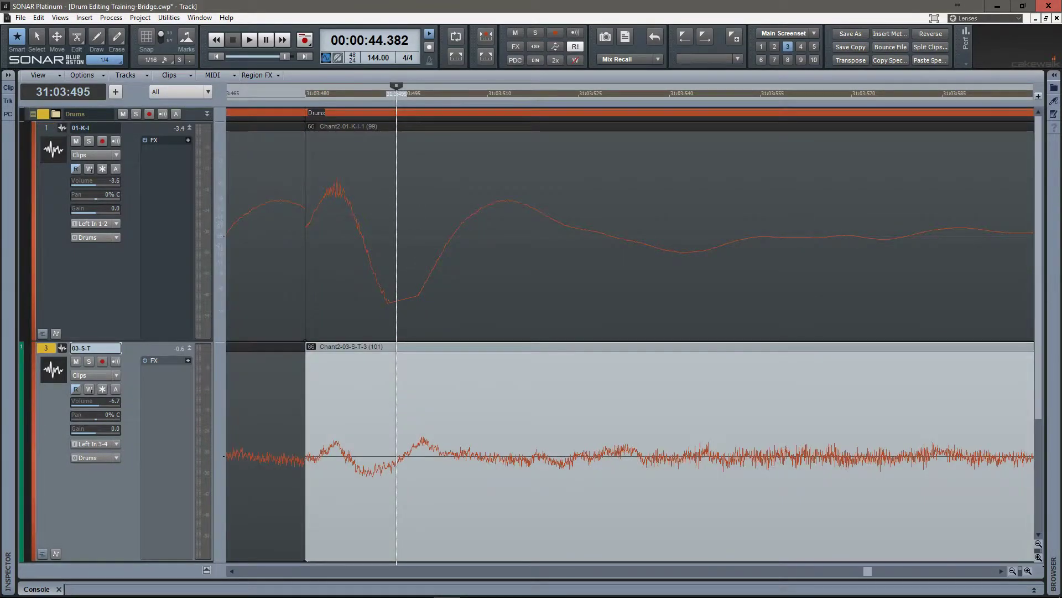
drag(403, 517, 410, 517)
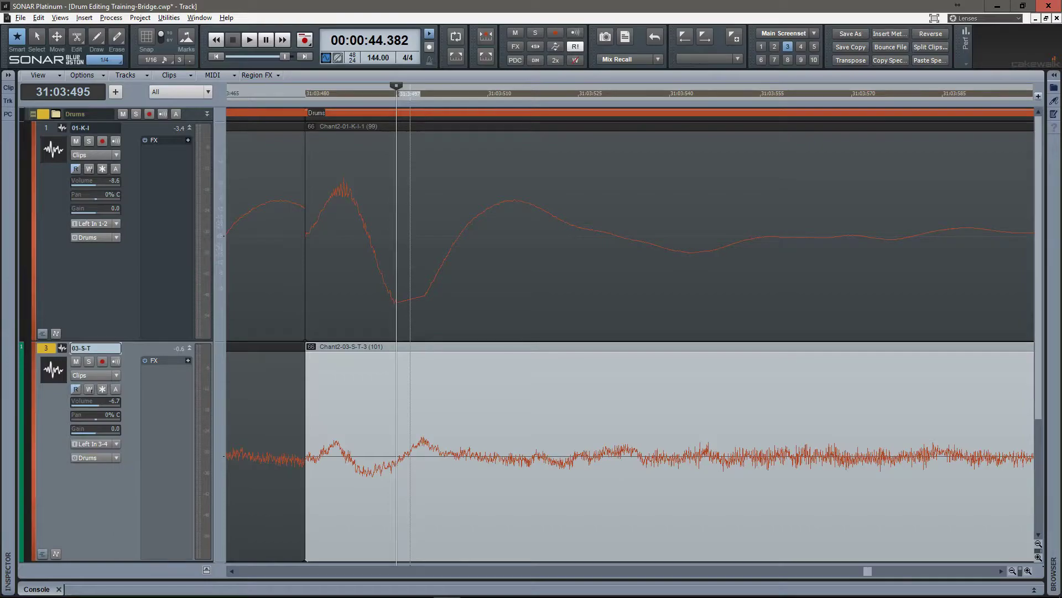
click(408, 398)
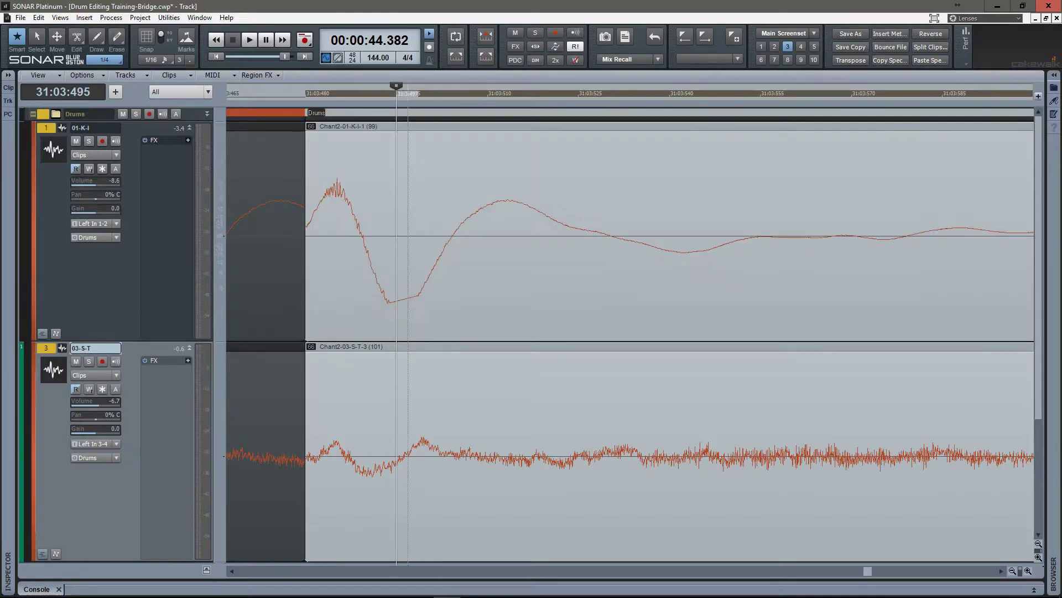
mouse_move(405, 398)
mouse_down()
mouse_move(425, 398)
mouse_move(410, 398)
mouse_up()
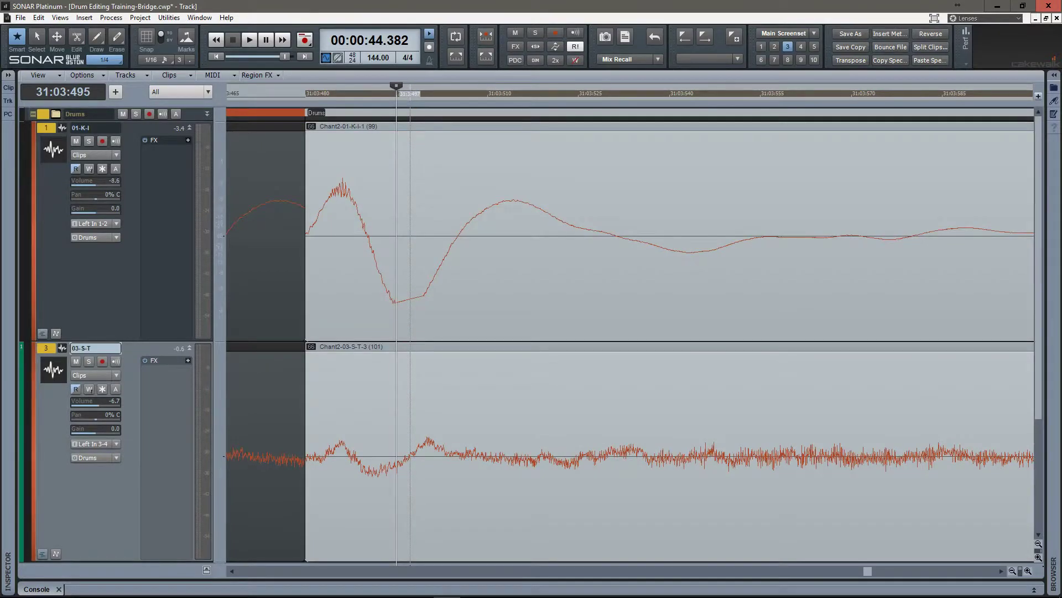
- Slip the snare slice at 31:03:720 earlier and the kick slice at 31:04:000 later so their hits land on the gridlines
key(Tab)
click(382, 398)
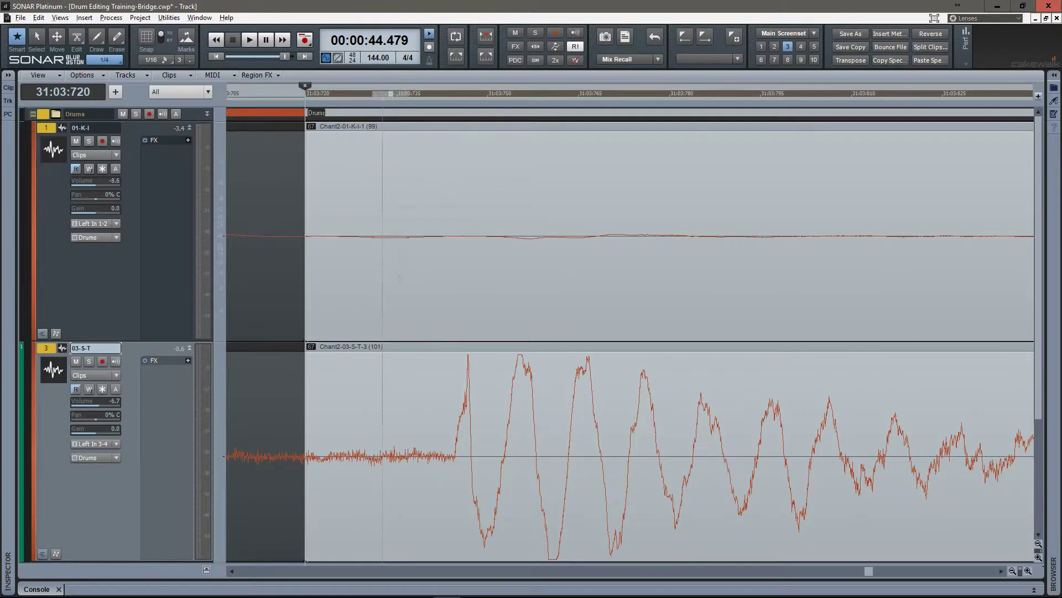
drag(463, 398, 347, 399)
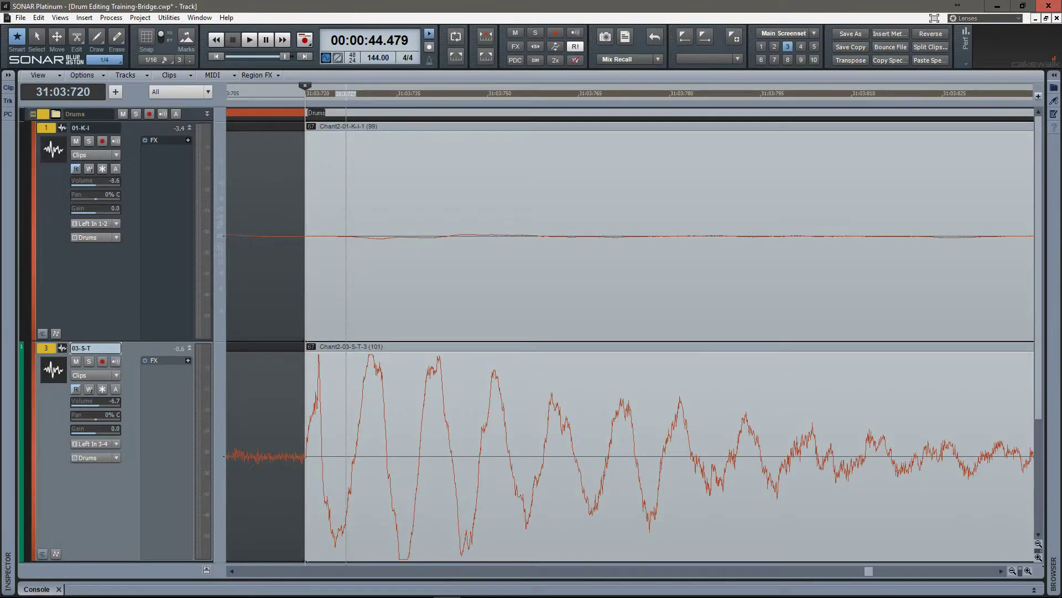
key(Tab)
click(379, 399)
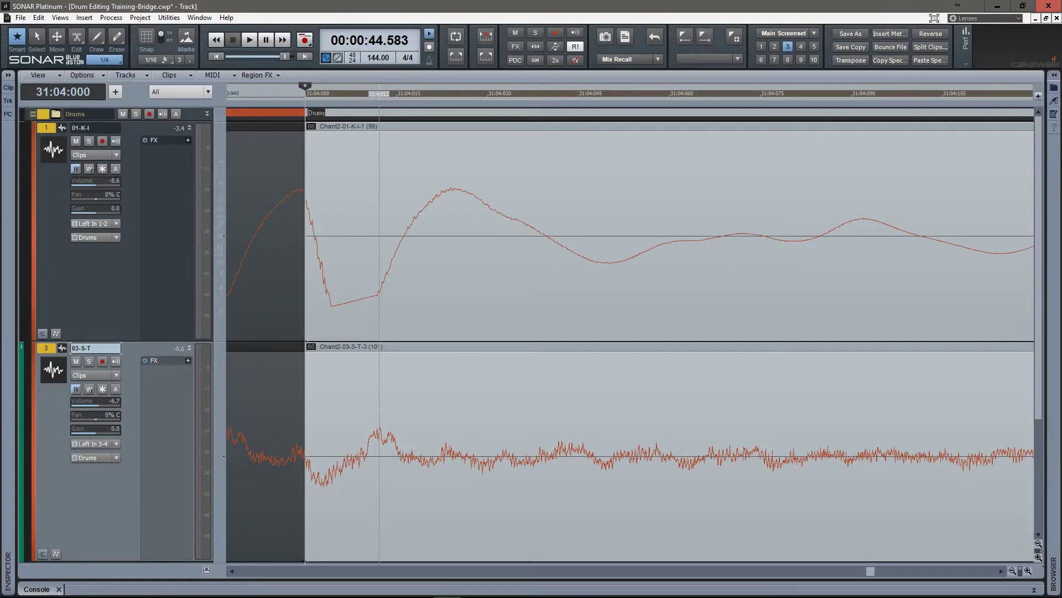
drag(379, 398, 431, 398)
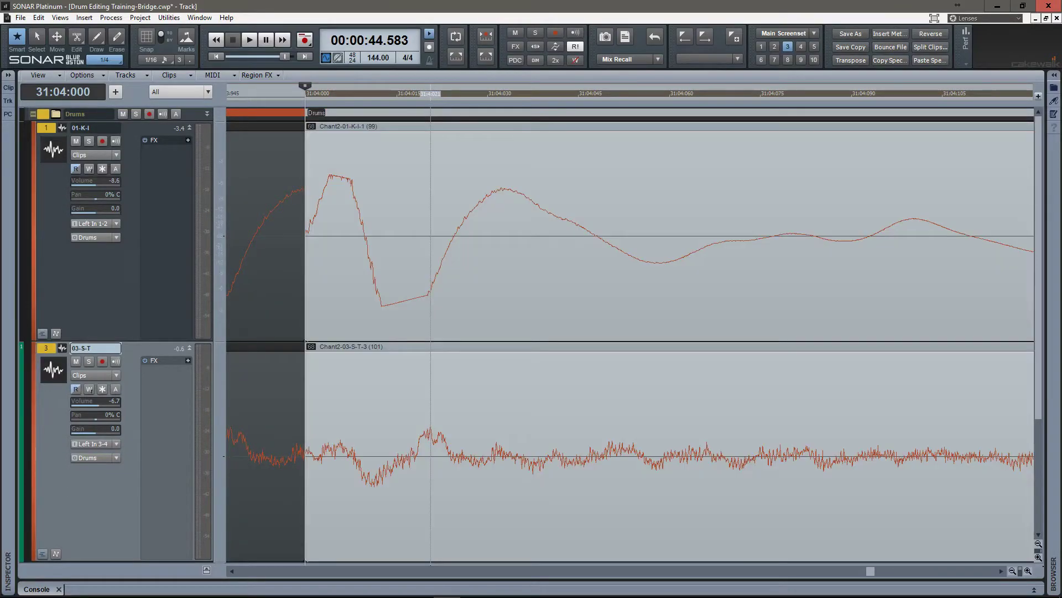
- Slip the audio of the grouped slices at 31:04:241 and 31:04:480 later so the snare and kick attacks begin at the slice starts
key(Tab)
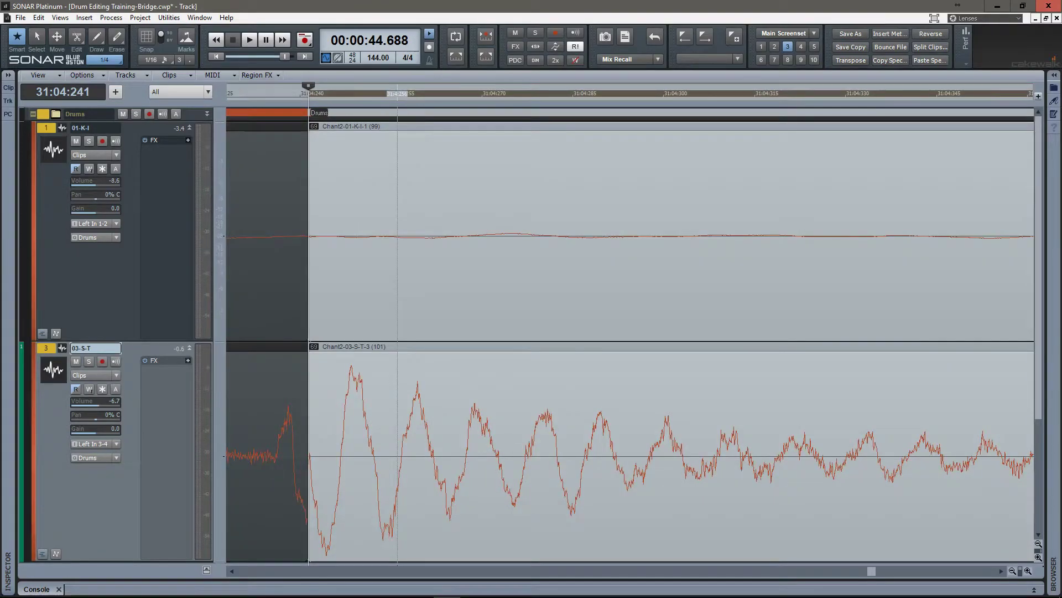
drag(388, 399, 472, 398)
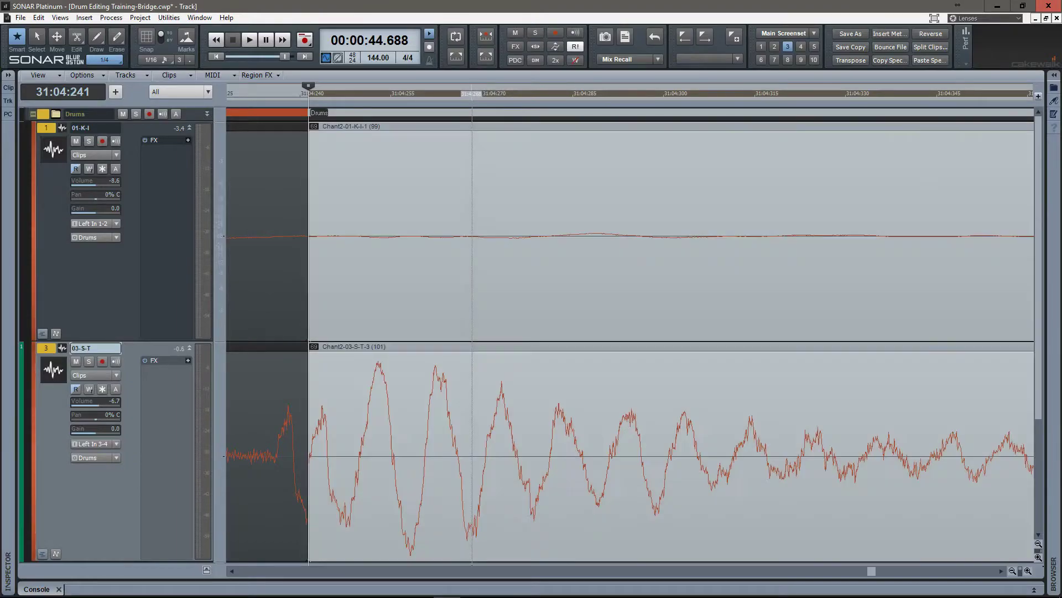
key(Tab)
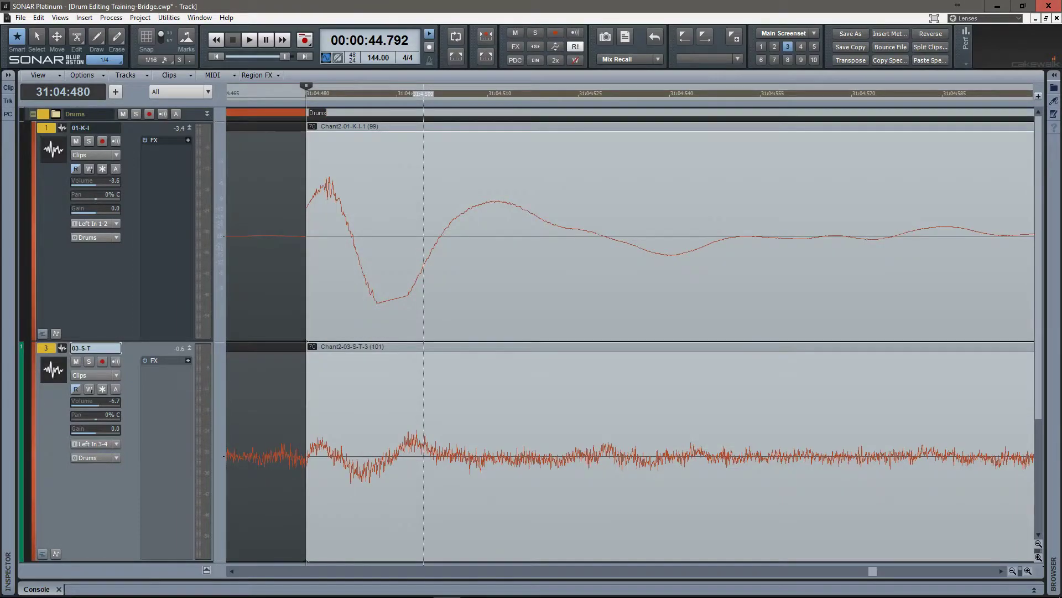
mouse_move(422, 399)
mouse_down()
mouse_move(470, 399)
mouse_move(440, 398)
mouse_up()
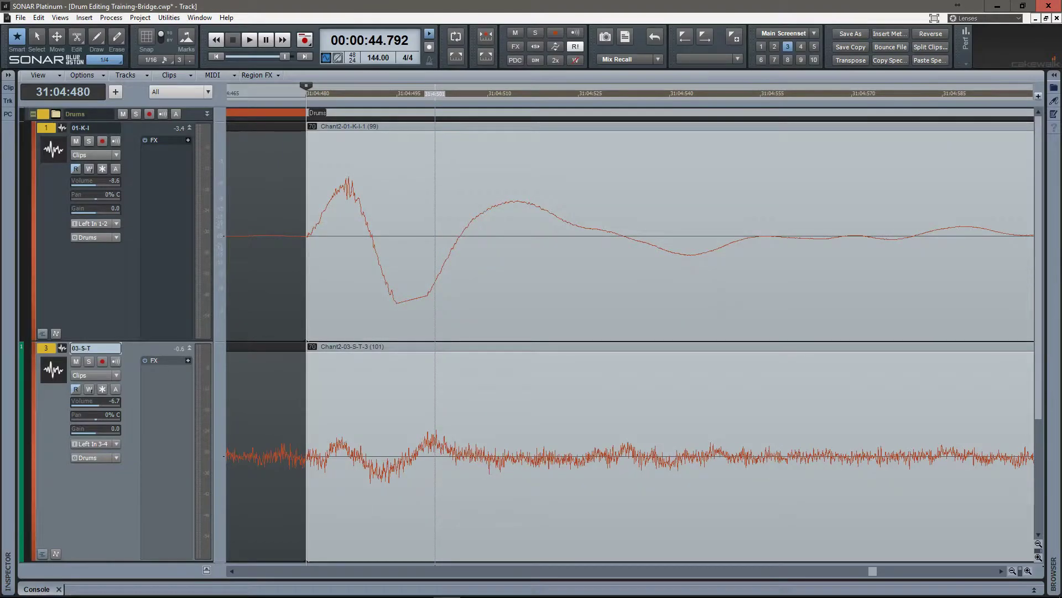
- Slip the audio of the grouped slice at 31:04:725 later, fine-tuning it until the full snare attack begins at the slice start
key(Tab)
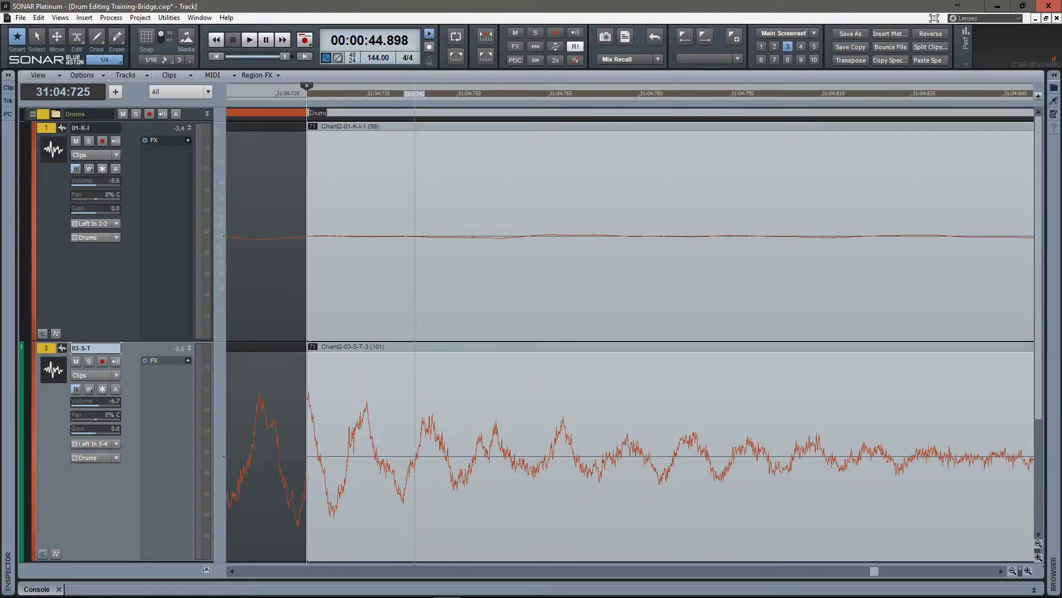
drag(404, 398, 643, 398)
drag(471, 398, 556, 398)
scroll(525, 398, down, 10)
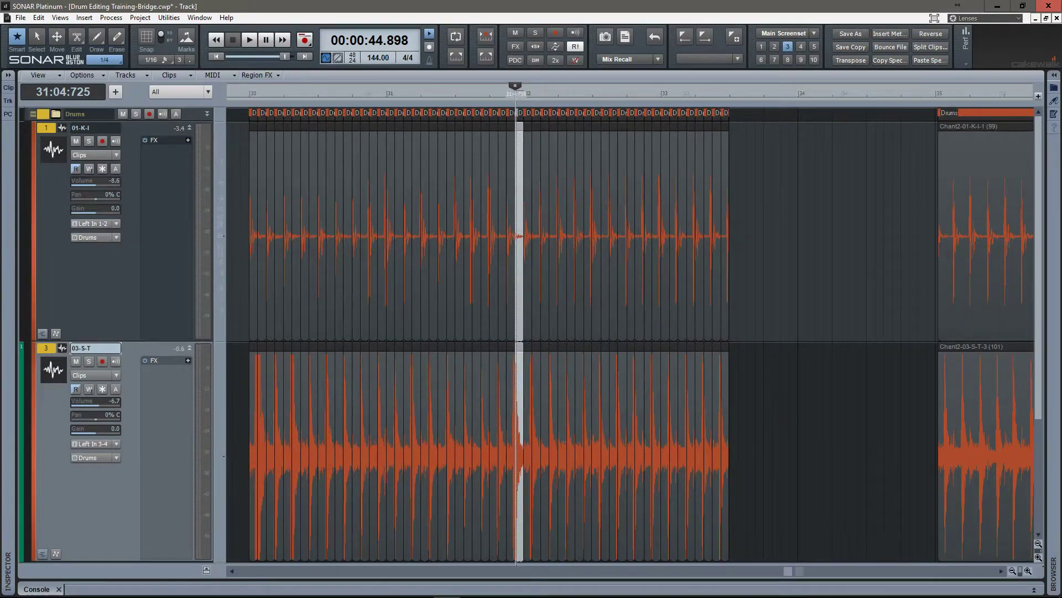
scroll(517, 399, up, 10)
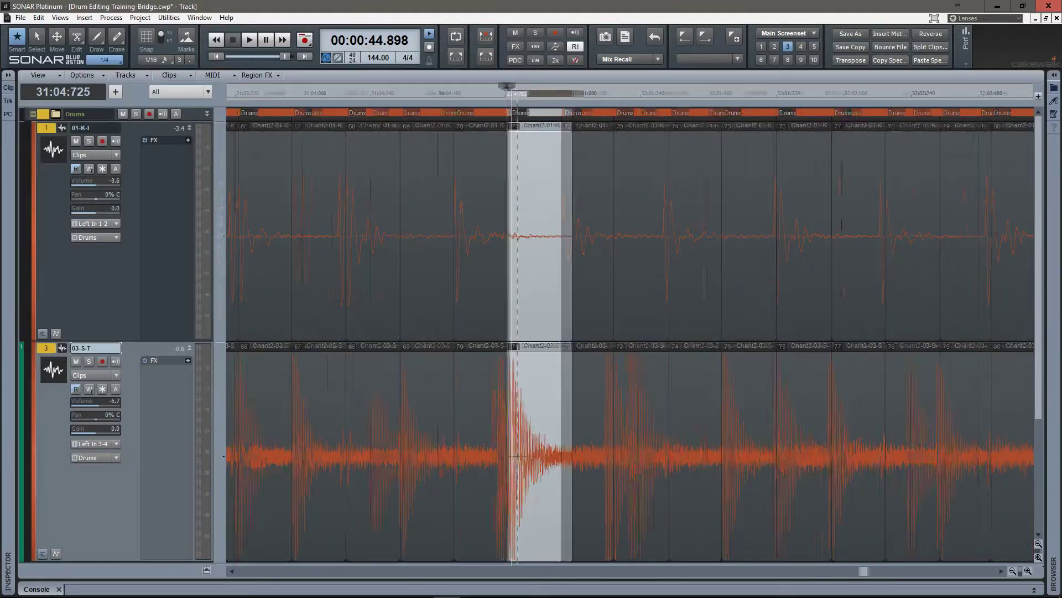
scroll(512, 398, up, 5)
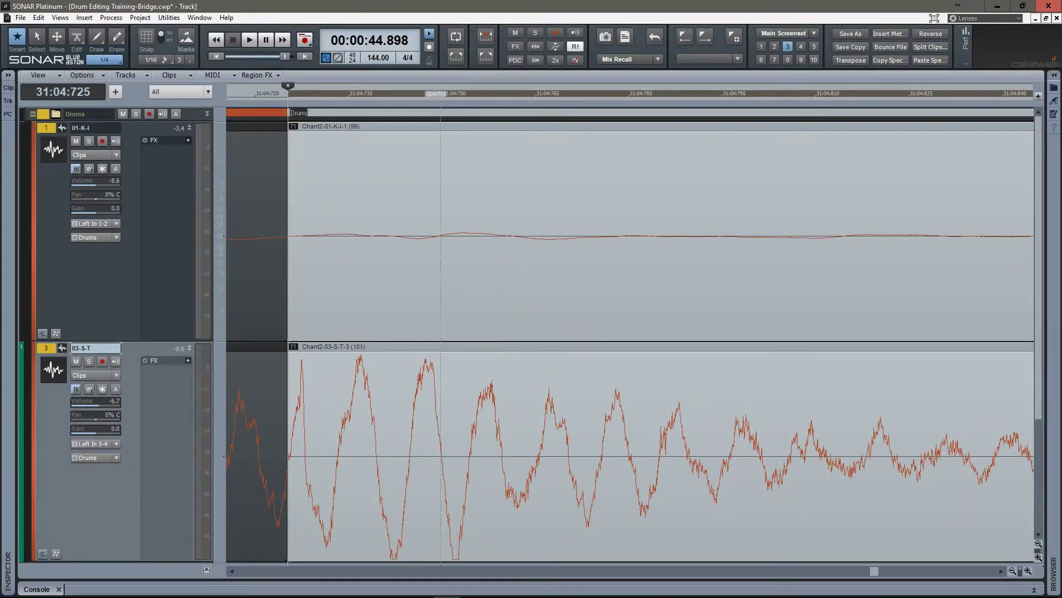
mouse_move(418, 398)
mouse_down()
mouse_move(437, 398)
mouse_move(419, 399)
mouse_up()
- Slip the audio of the grouped slices at 31:04:959 and 32:01:232 later to recover the kick and snare attacks at their starts
key(Tab)
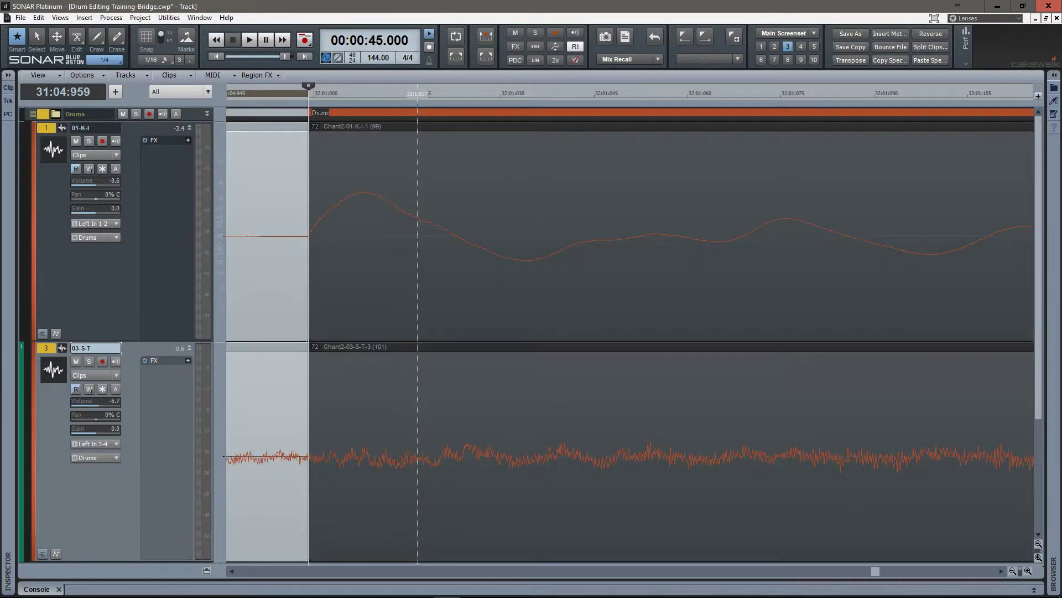
click(388, 387)
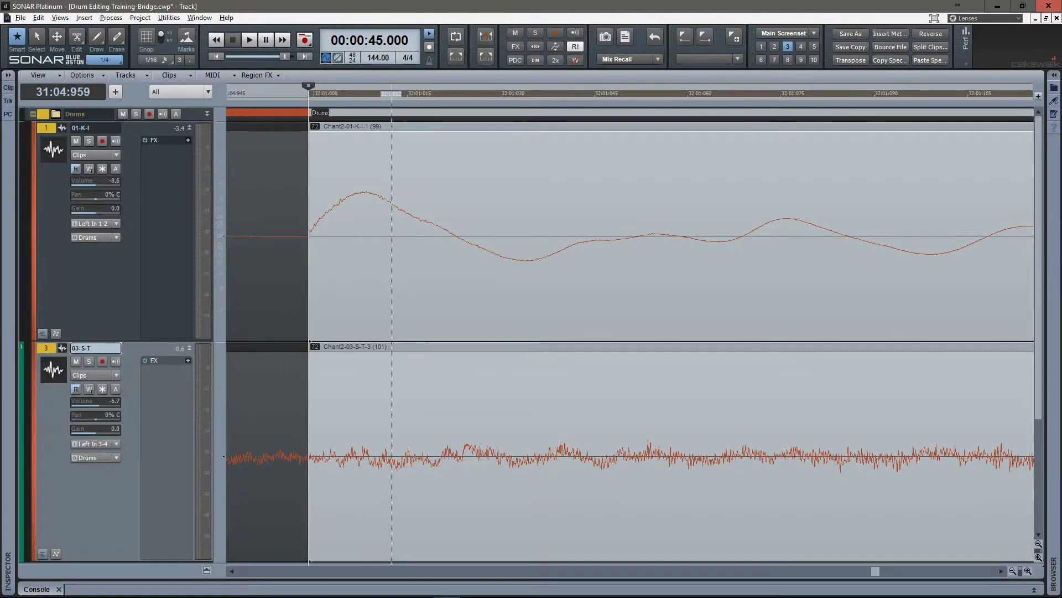
mouse_move(392, 399)
mouse_down()
mouse_move(581, 398)
mouse_move(548, 399)
mouse_up()
key(Tab)
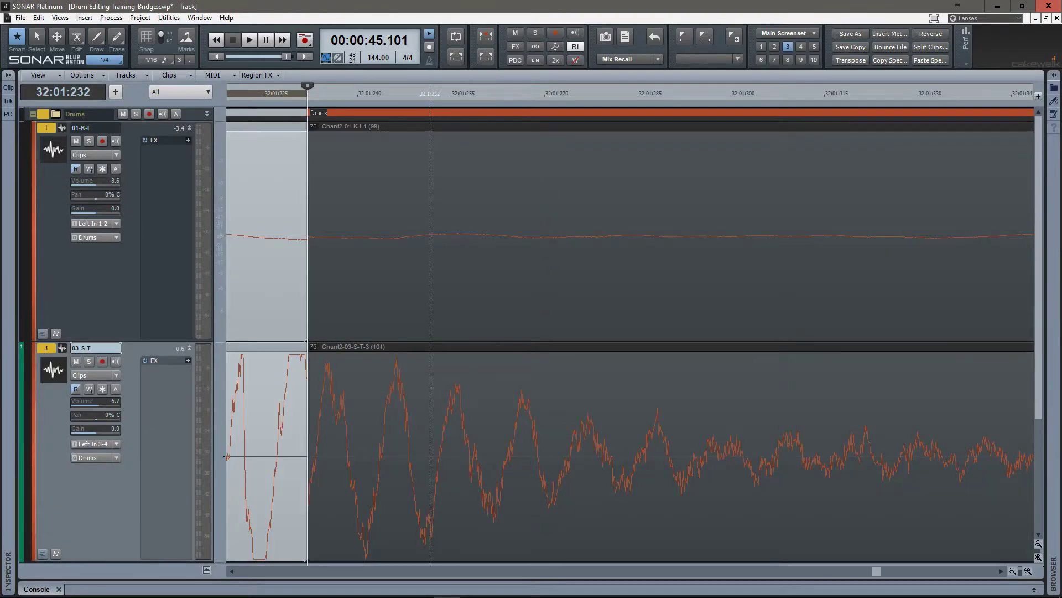
click(431, 398)
mouse_move(425, 398)
mouse_down()
mouse_move(794, 399)
mouse_move(645, 398)
mouse_up()
- Slip the kick slice at 32:01:478 later and the snare slice at 32:01:711 slightly earlier so both hits start at the slice edges
key(Tab)
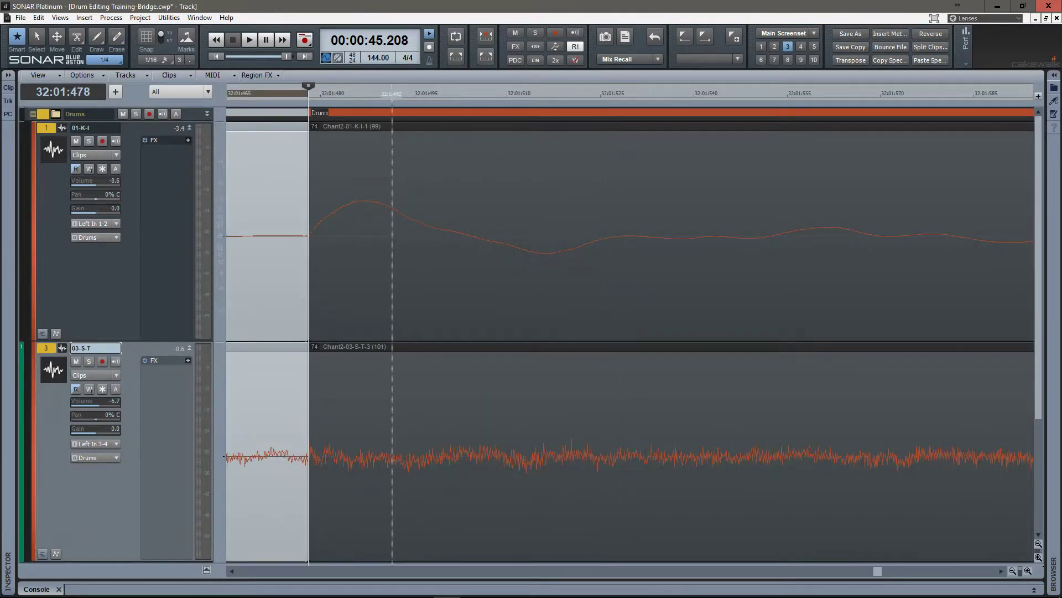
click(391, 346)
mouse_move(379, 347)
mouse_down()
mouse_move(629, 347)
mouse_move(536, 347)
mouse_up()
key(Tab)
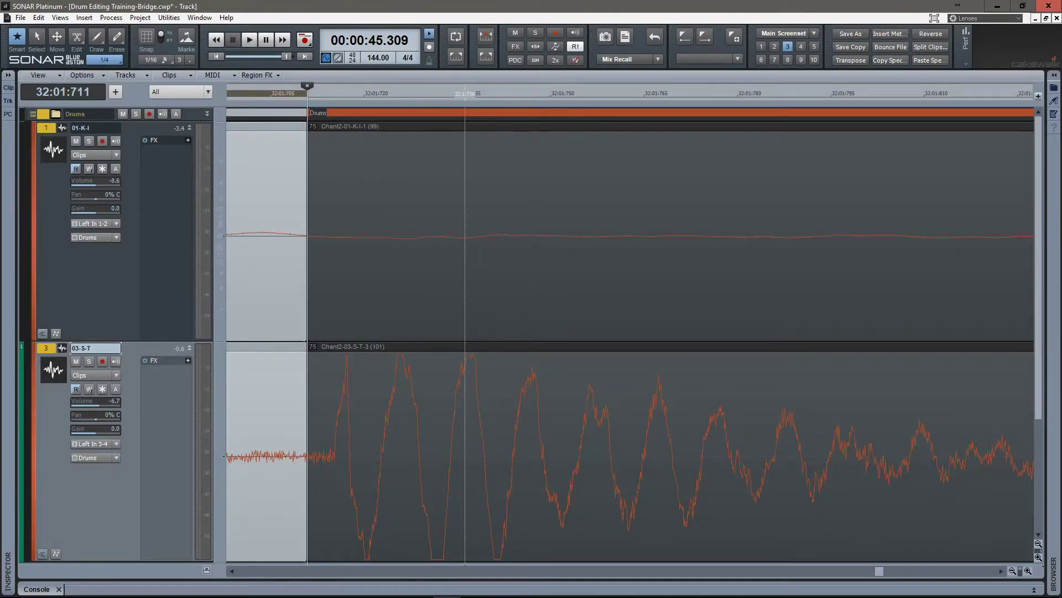
click(466, 347)
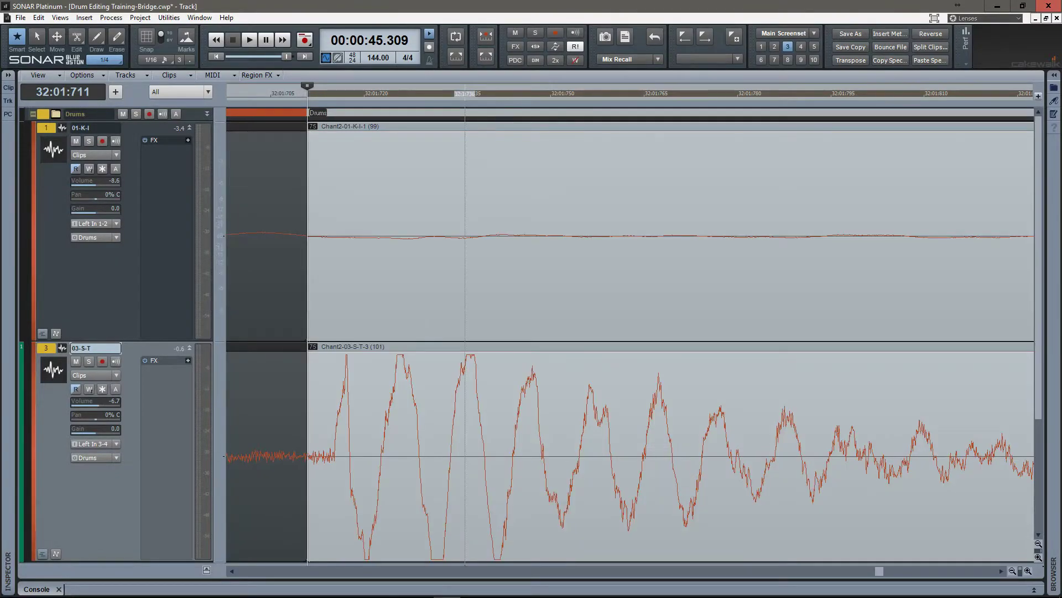
drag(478, 347, 453, 347)
- Slip the audio of the grouped slices at 32:01:955 and 32:02:241 later so the kick and snare hits begin at the slice starts
key(Tab)
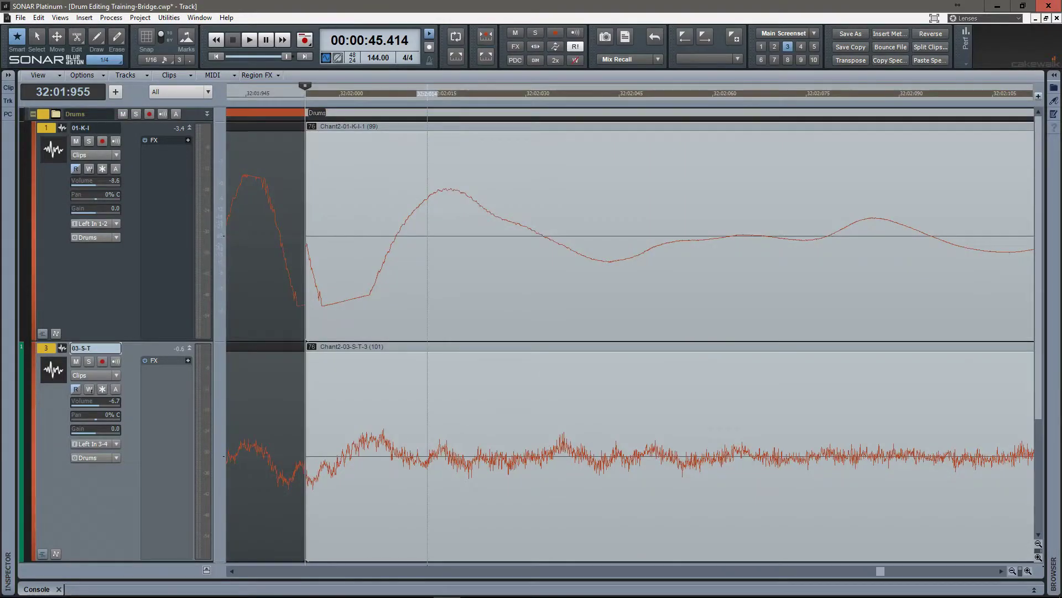
mouse_move(430, 347)
mouse_down()
mouse_move(671, 347)
mouse_move(494, 347)
mouse_up()
key(Tab)
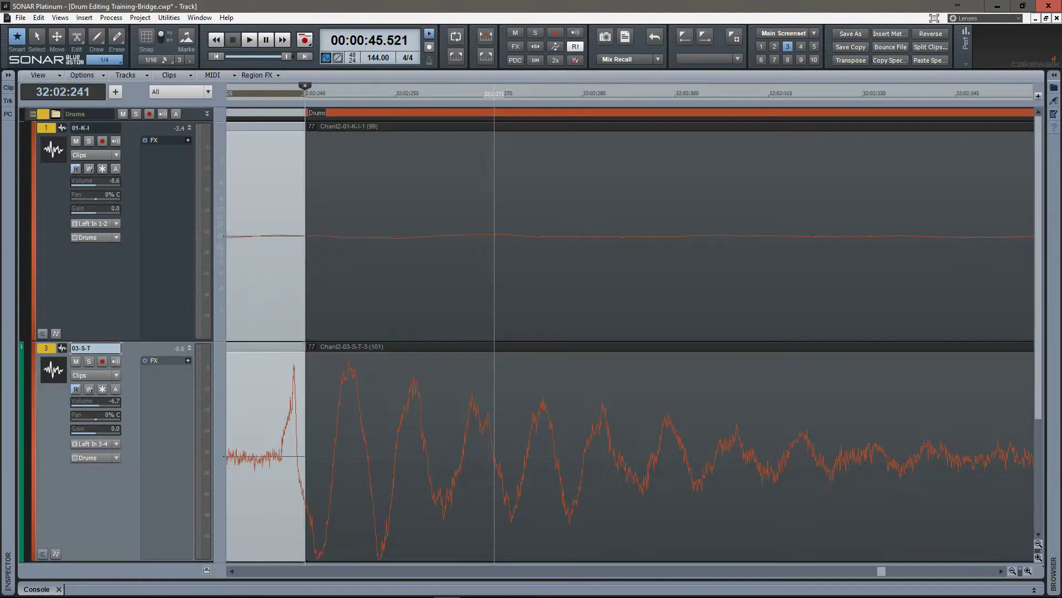
click(446, 347)
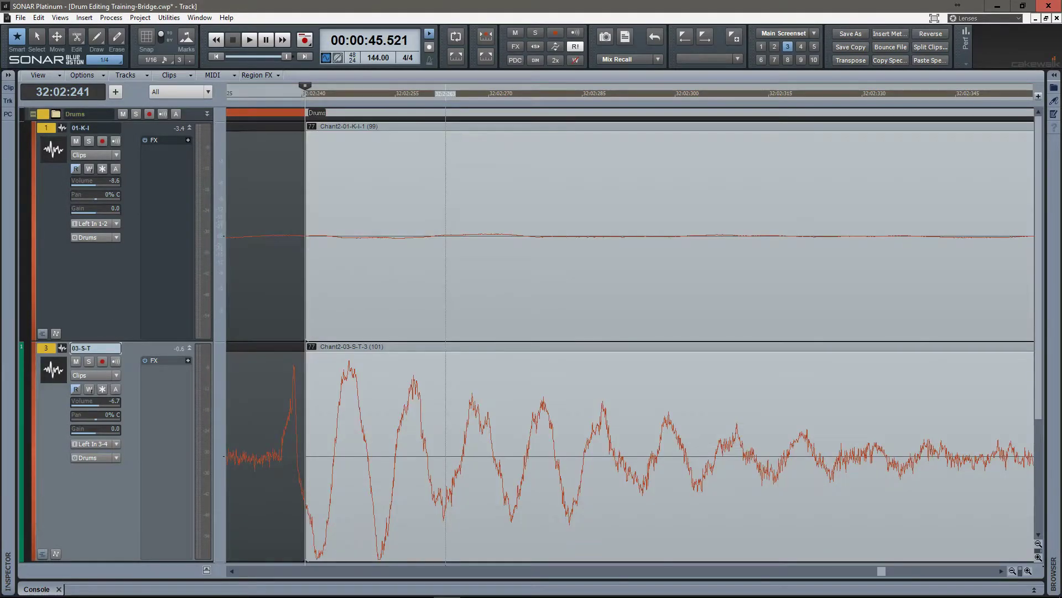
mouse_move(435, 347)
mouse_down()
mouse_move(553, 347)
mouse_move(517, 347)
mouse_up()
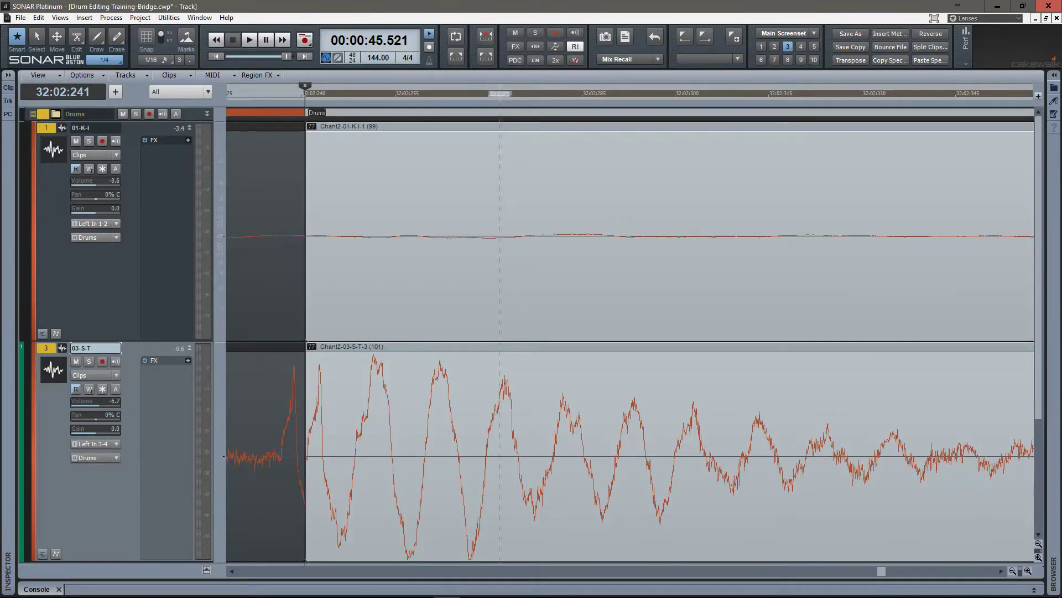
- Slip the audio of the grouped slice at 32:02:480 later, fine-tuning it until the kick attack begins at the slice start
key(Tab)
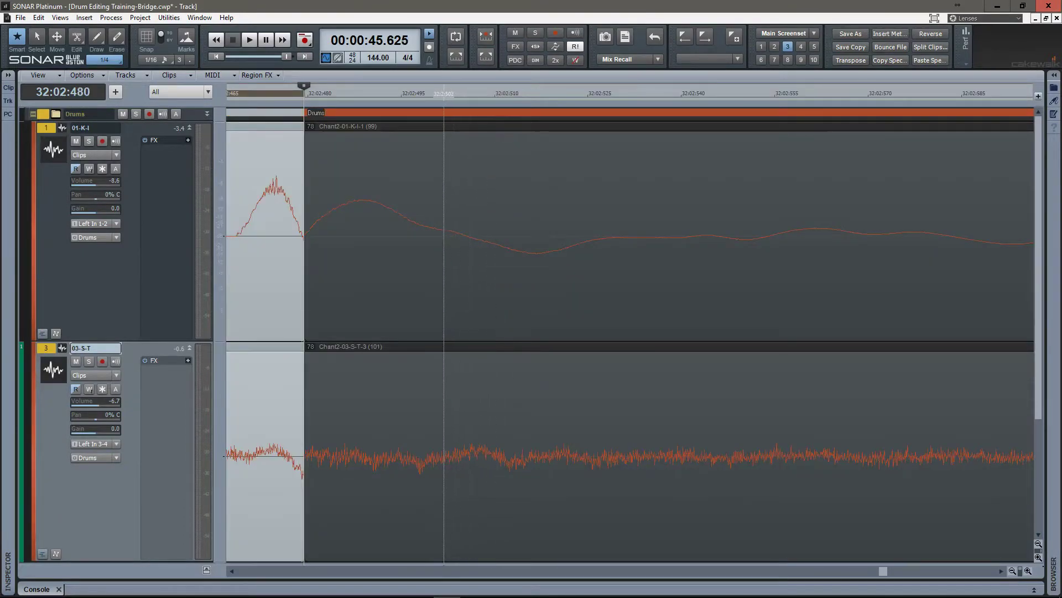
click(443, 347)
drag(398, 347, 563, 347)
mouse_move(566, 443)
mouse_down()
mouse_move(577, 443)
mouse_move(556, 442)
mouse_up()
click(557, 442)
- Slip the audio of the two grouped slices following 32:02:480 later so their hits start at the slice edges
key(Tab)
click(498, 443)
drag(460, 442, 554, 443)
key(Tab)
click(487, 443)
drag(477, 442, 601, 443)
- Slip the audio of the grouped slice at 32:03:240 later, then nudge it back slightly so the snare hit starts at the slice edge
key(Tab)
click(465, 442)
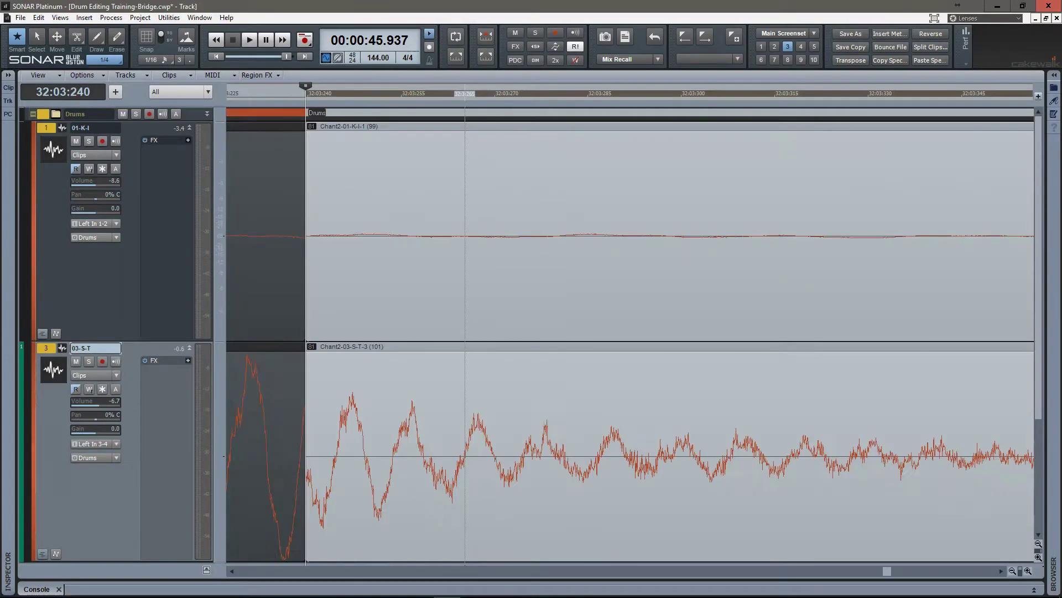
drag(432, 442, 735, 443)
mouse_move(472, 443)
mouse_down()
mouse_move(547, 443)
mouse_move(454, 442)
mouse_up()
- Slip the audio of the kick slice after 32:03:240 and the snare slice at 32:03:717 later so their attacks begin at the slice starts
key(Tab)
click(410, 443)
drag(386, 443, 450, 443)
key(Tab)
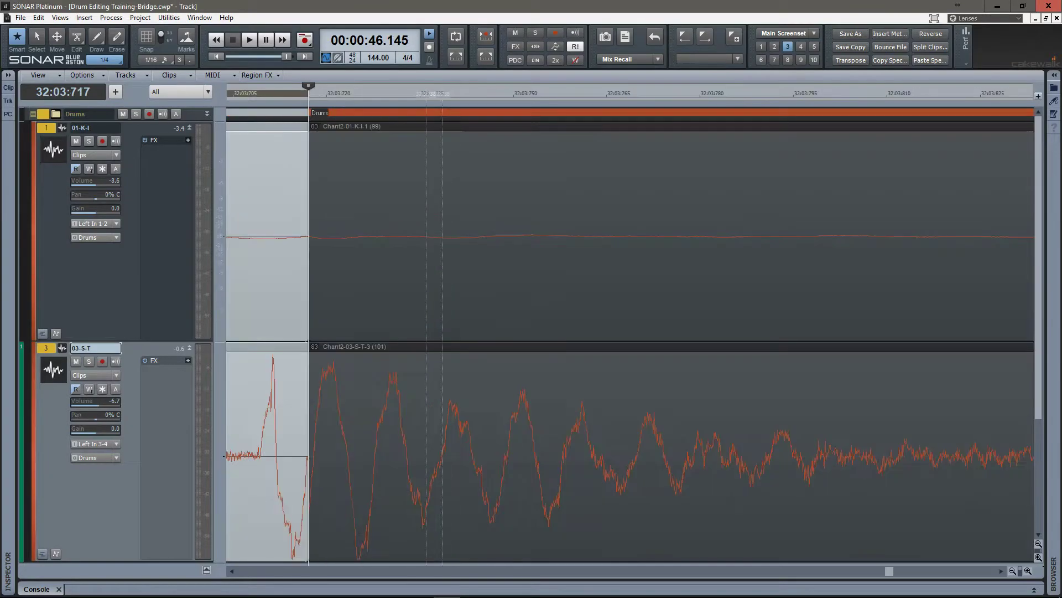
click(401, 442)
drag(402, 443, 621, 442)
- Select the slice following 32:03:717, and slip the slice at 32:04:237 later so its snare attack begins at the slice start
key(Tab)
click(472, 443)
key(Tab)
click(558, 442)
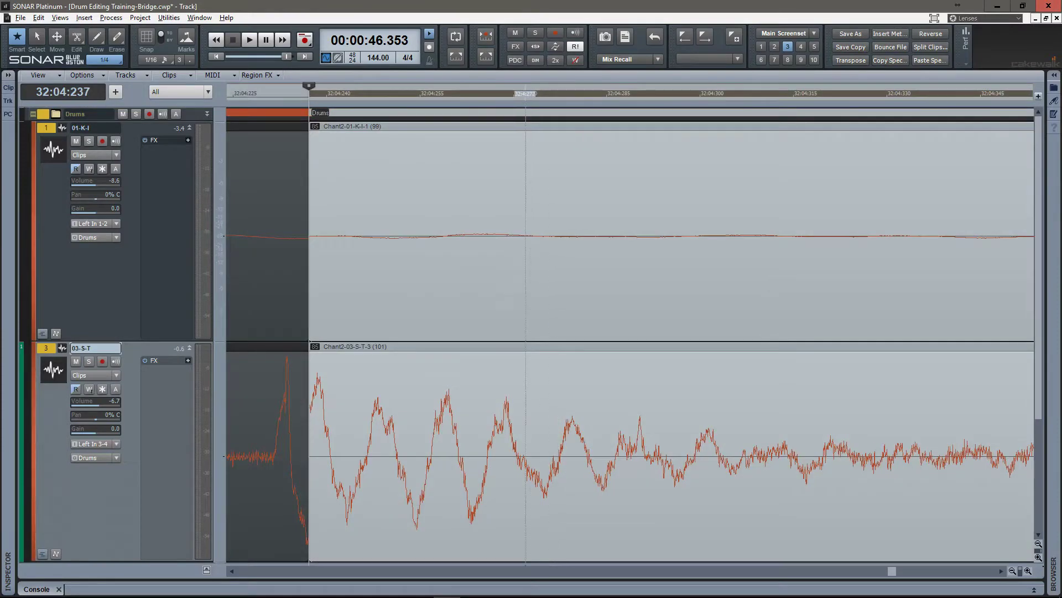
drag(526, 443, 719, 443)
- Slip the audio of the kick slice at 32:04:485 and the slice after it later so their attacks begin at the slice starts
key(Tab)
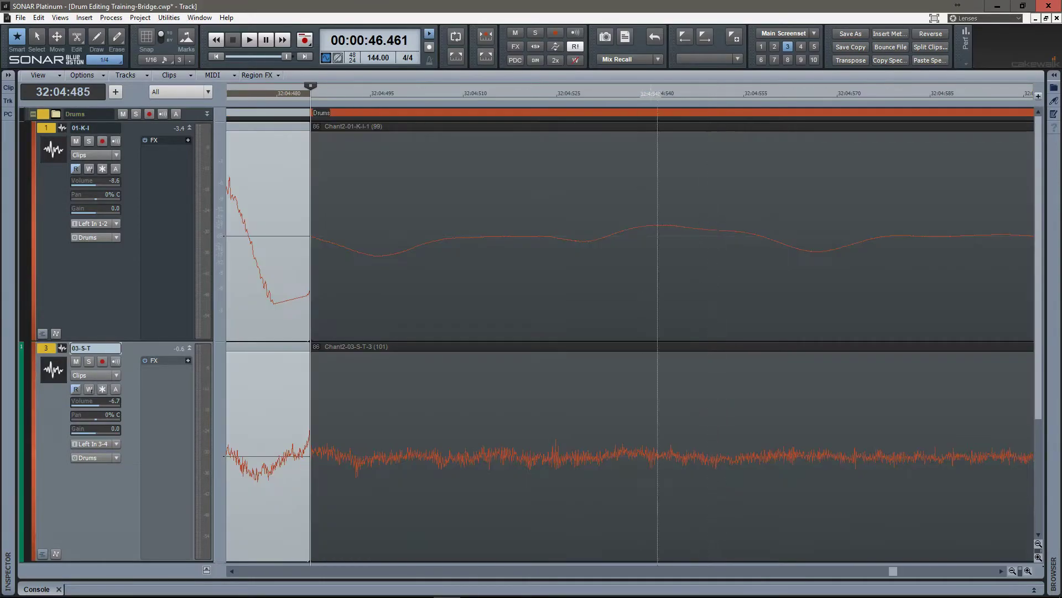
click(606, 442)
drag(559, 443, 881, 442)
key(Tab)
click(592, 442)
drag(592, 442, 665, 442)
- Slip the audio of the last two grouped slices before 33:01:485 later so their hits begin at the slice starts
key(Tab)
click(511, 443)
drag(511, 442, 707, 443)
key(Tab)
click(527, 443)
drag(526, 442, 657, 442)
- Slip the audio of the grouped kick slice at 33:01:485 and the snare slice after it later to bring their hits to the slice starts
key(Tab)
drag(483, 443, 805, 443)
key(Tab)
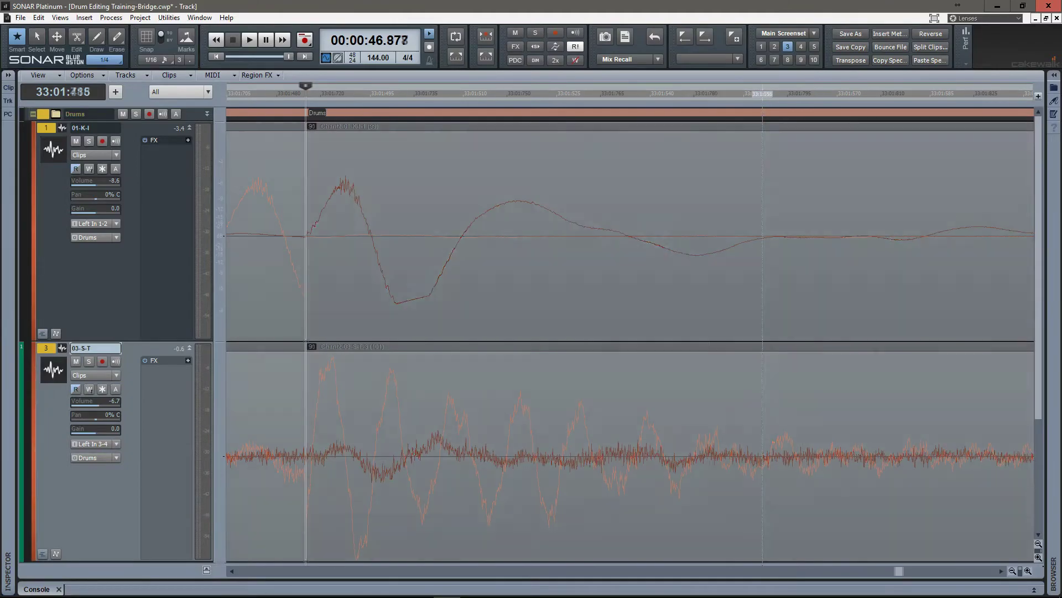
scroll(642, 442, down, 10)
scroll(642, 443, up, 9)
drag(512, 443, 585, 443)
- Slip the audio of the next three grouped slices in bar 33 later so their hits align with the slice starts
key(Tab)
drag(470, 442, 661, 443)
key(Tab)
drag(514, 443, 641, 443)
key(Tab)
drag(486, 443, 627, 443)
key(Tab)
key(Tab)
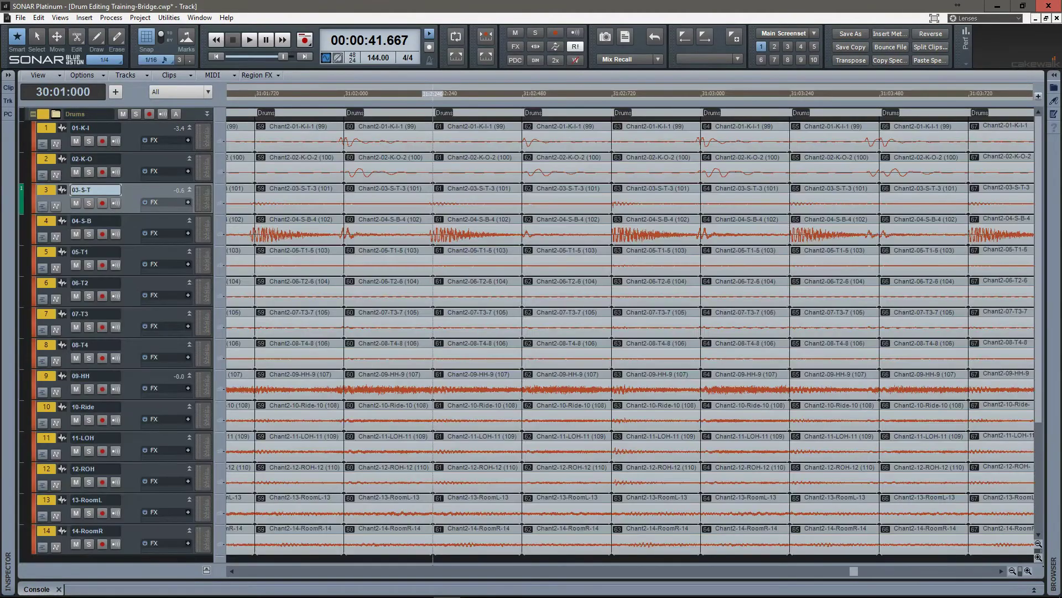
key(shift+Tab)
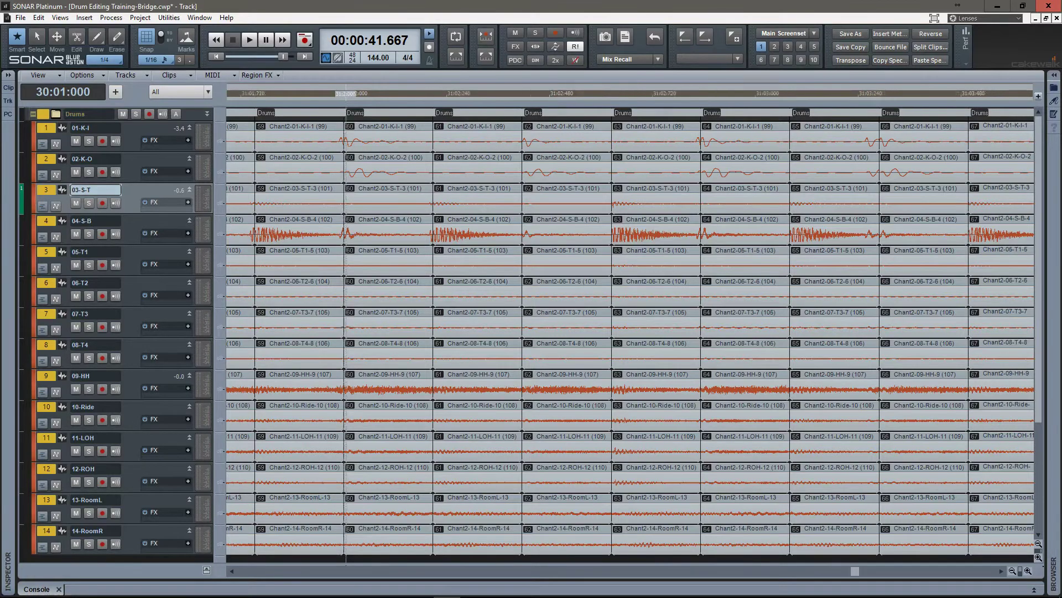
- Set the snap resolution to 1/64 for trimming the selected grouped slices
key(ctrl+Right)
key(ctrl+Right)
key(ctrl+Right)
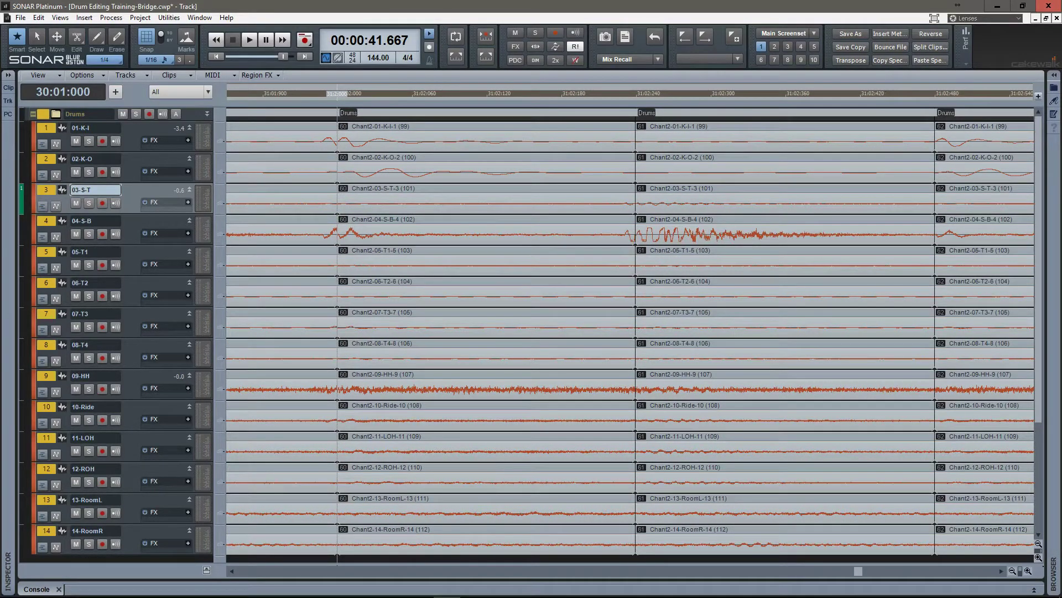
drag(322, 332, 485, 332)
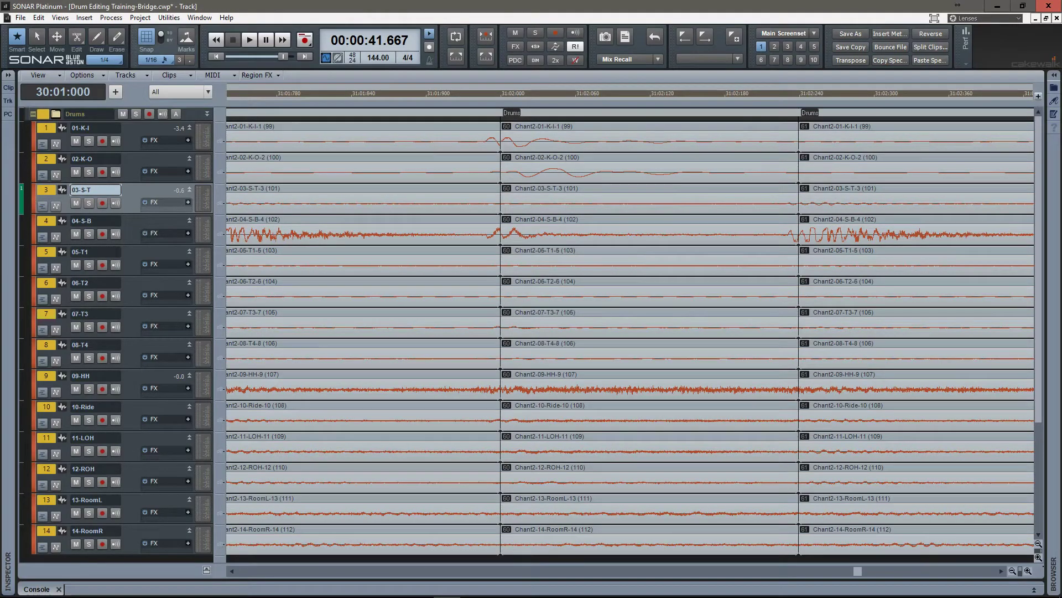
click(155, 60)
click(163, 160)
ctrl+scroll(501, 332, down, 10)
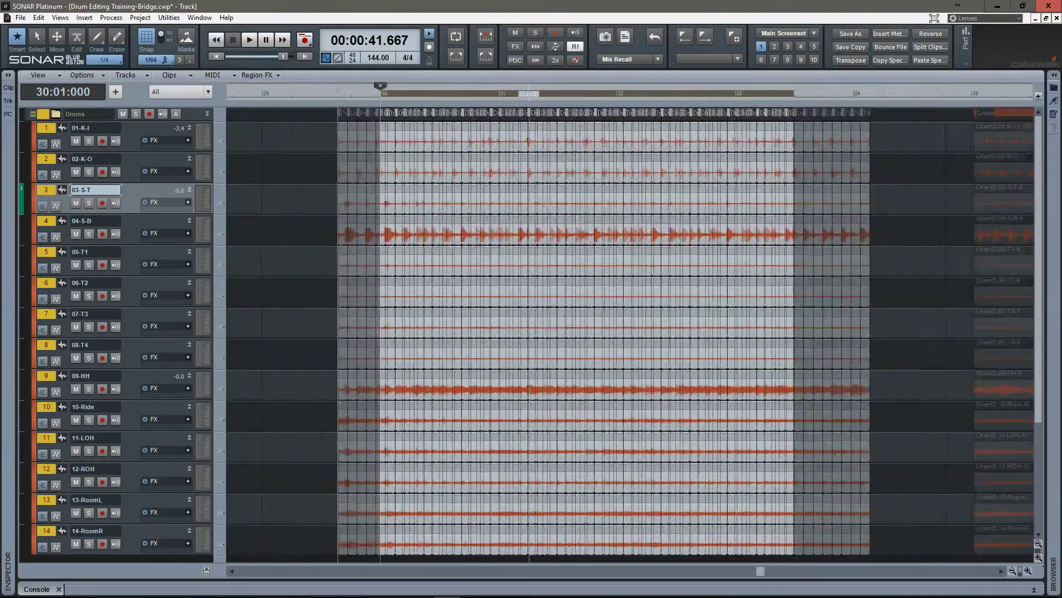
ctrl+scroll(529, 332, up, 8)
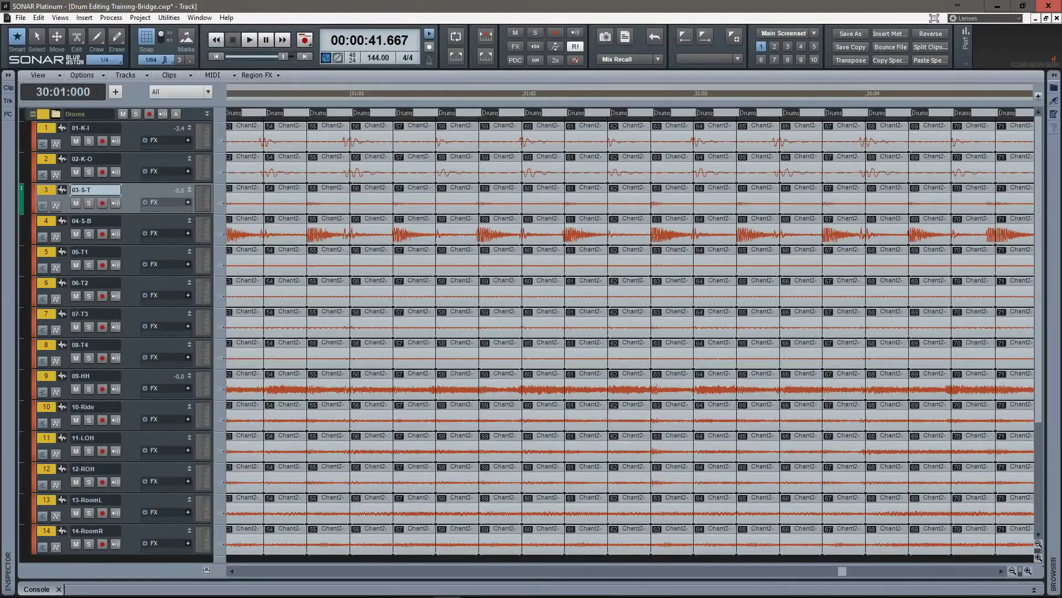
ctrl+scroll(446, 332, up, 3)
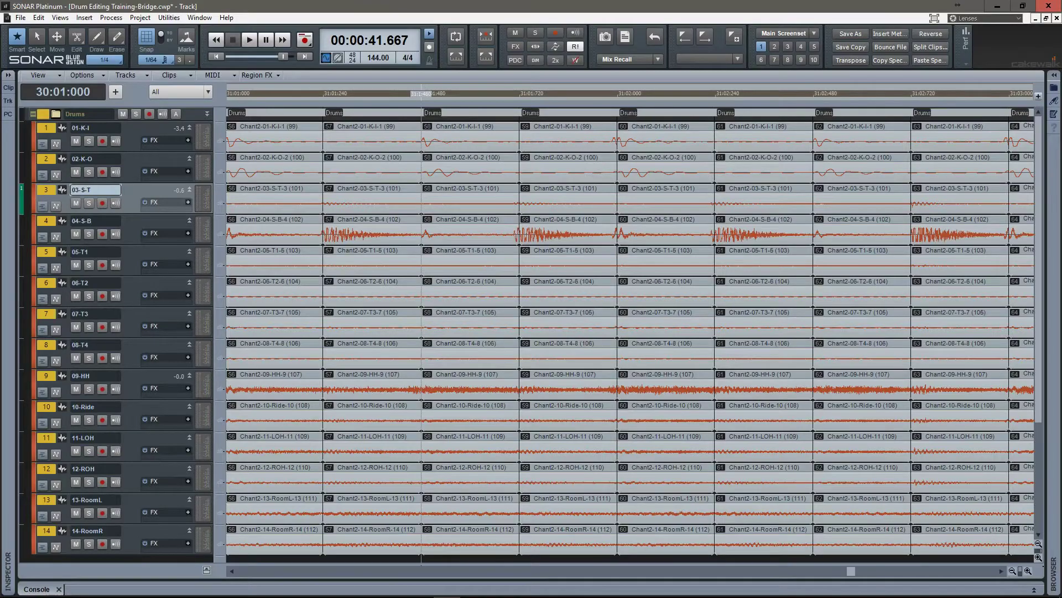
- Try shortening the ends of all selected grouped slices together, and restore them to full length
mouse_move(421, 332)
mouse_down()
mouse_move(397, 332)
mouse_move(422, 332)
mouse_up()
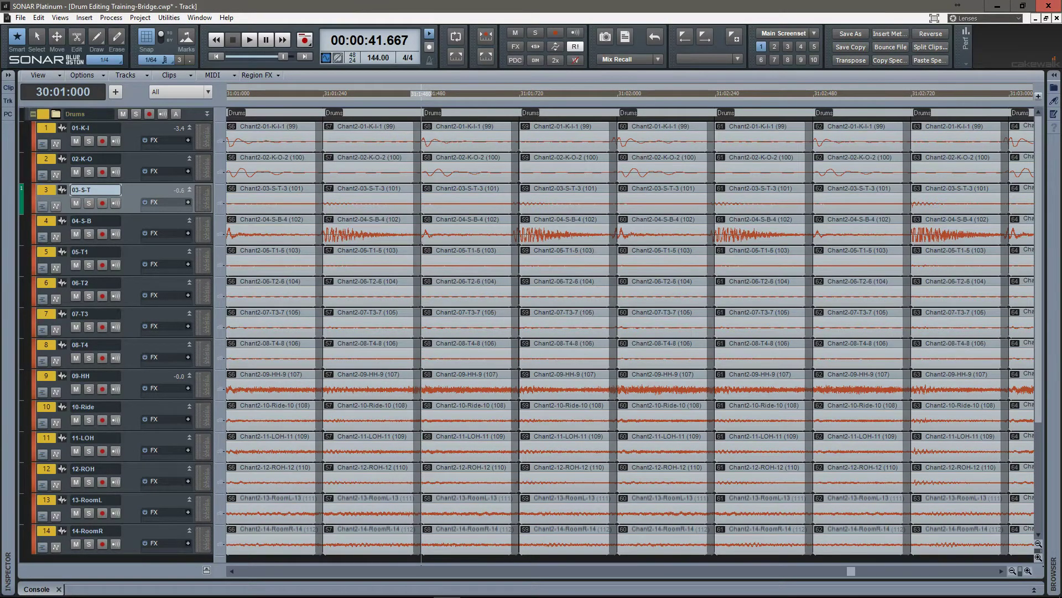
key(ctrl+z)
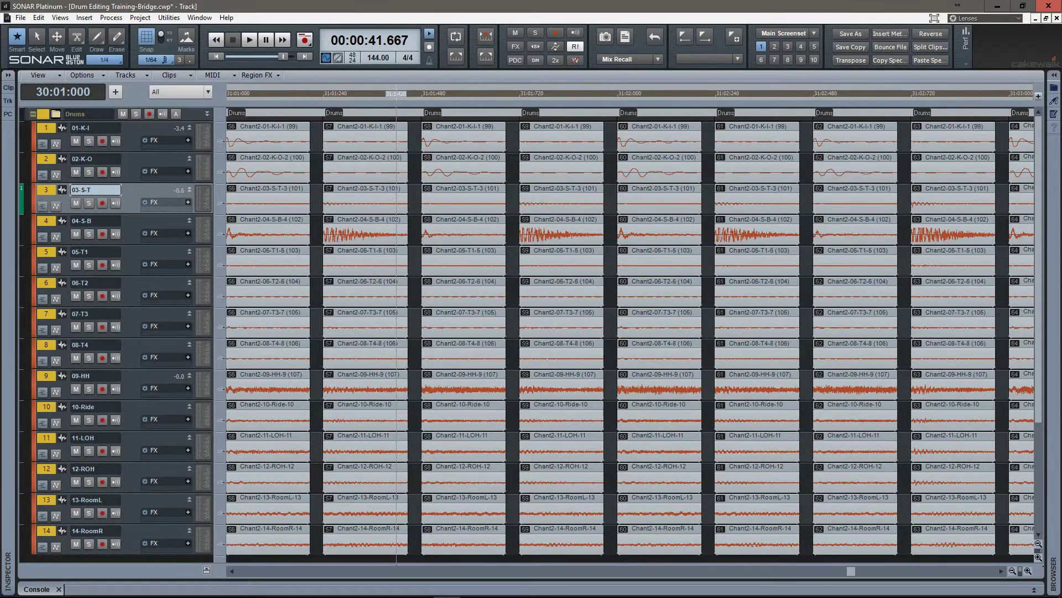
drag(401, 235, 423, 235)
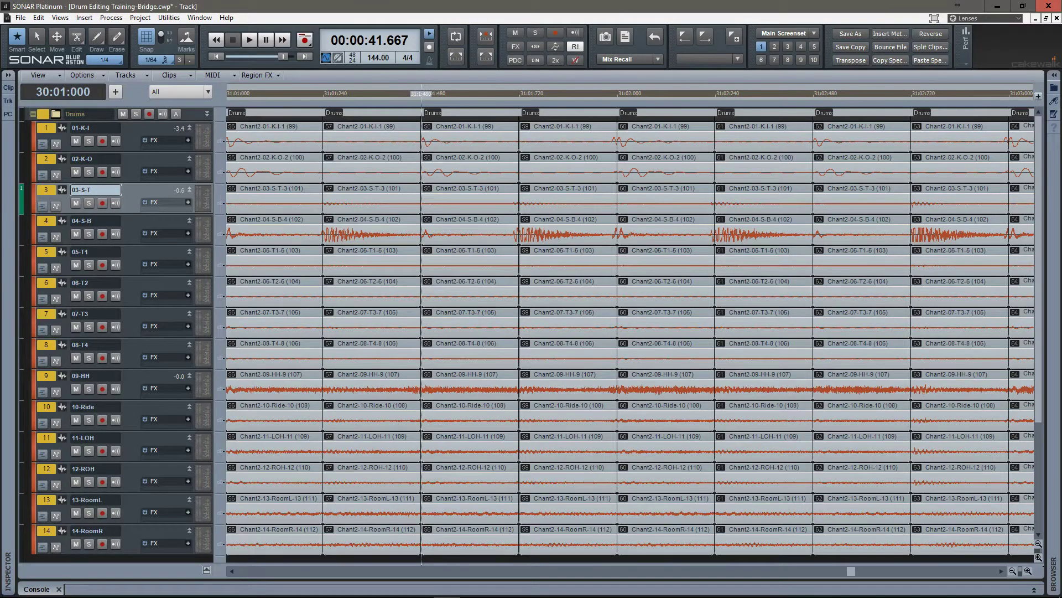
- Place the now time at 31:01:420 and trim the ends of all selected slices together, with the slice there ending at that position
click(396, 94)
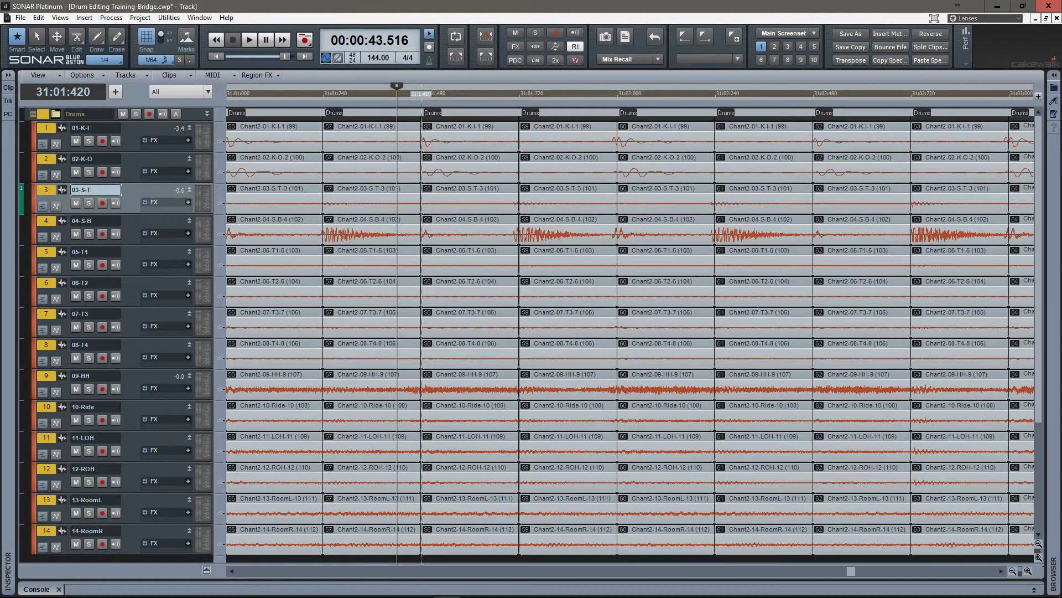
drag(421, 234, 397, 235)
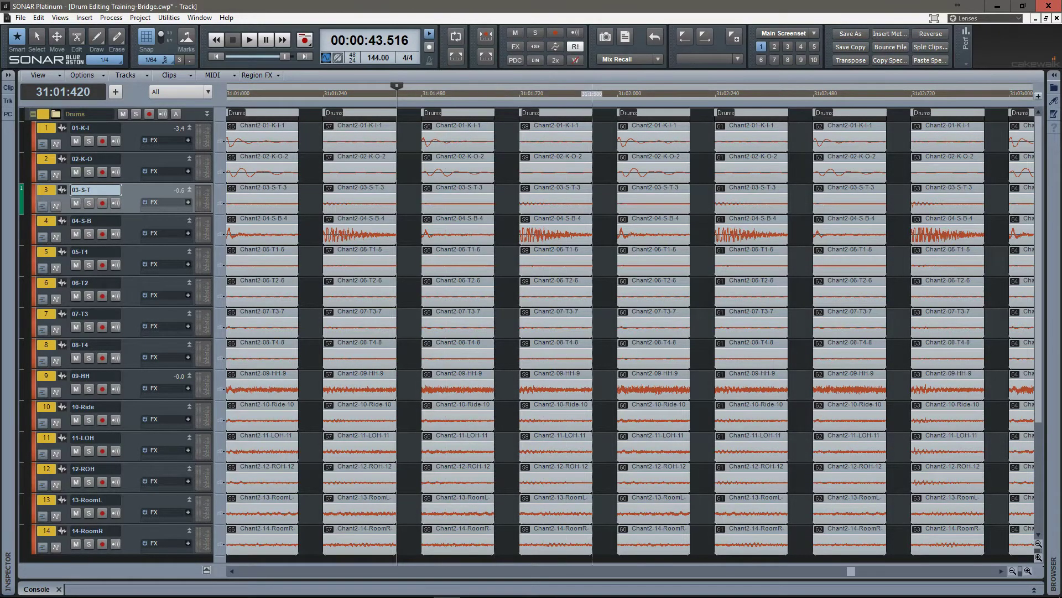
scroll(591, 332, down, 5)
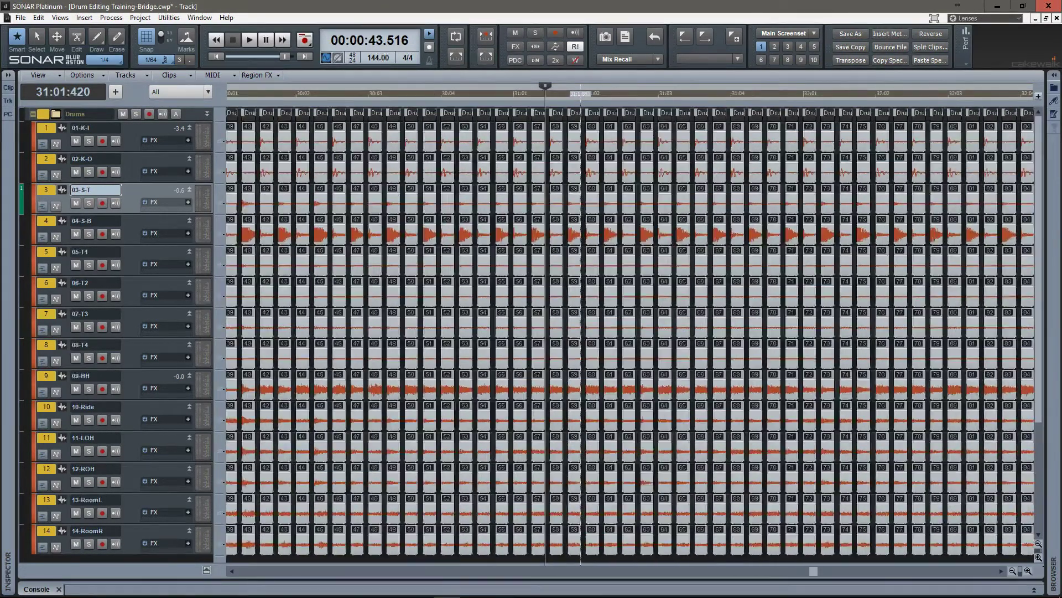
scroll(579, 332, up, 5)
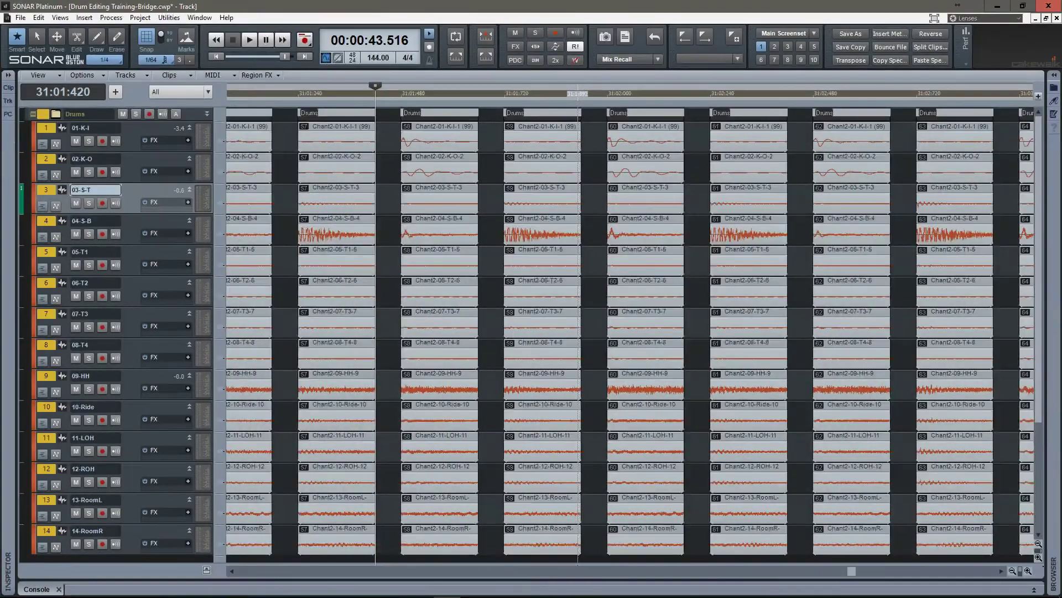
scroll(578, 332, down, 5)
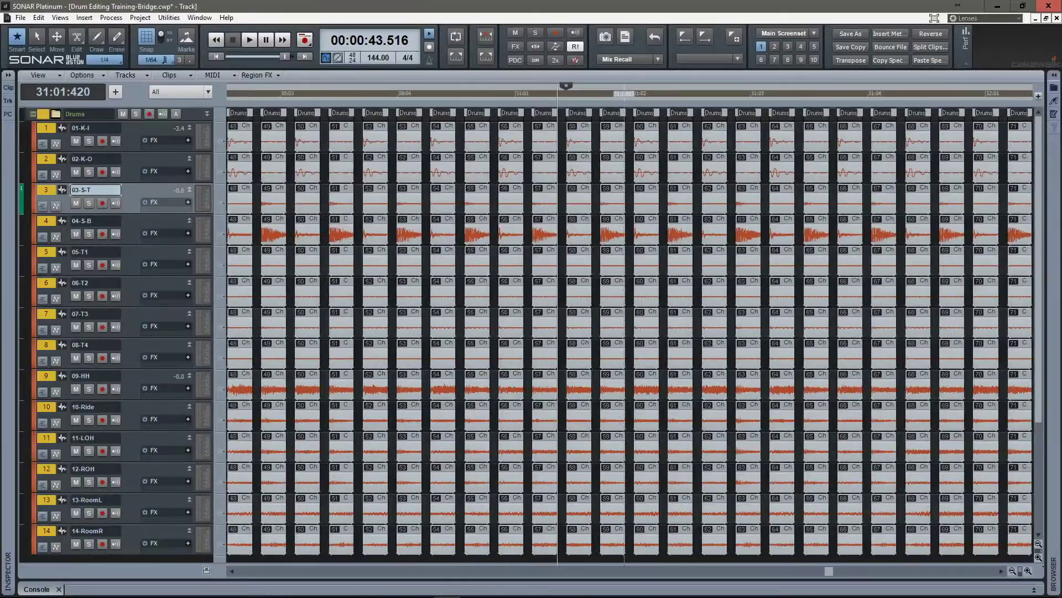
- Quantize the selected audio clips' start times to 1/16 at 100 percent strength with 5 ms automatic crossfades and an 80 ms maximum gap
scroll(624, 332, down, 5)
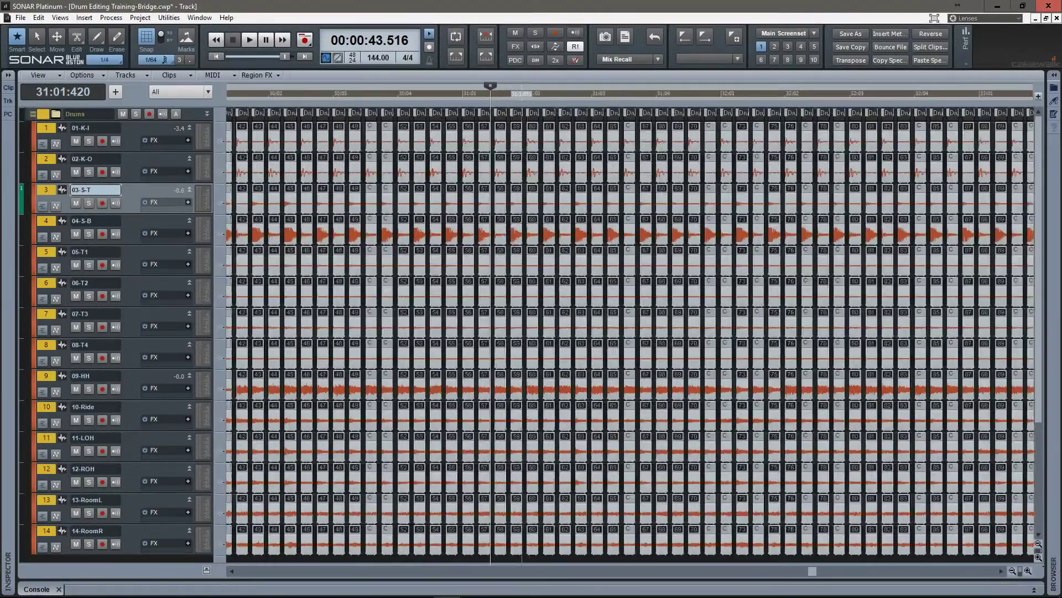
scroll(522, 332, down, 3)
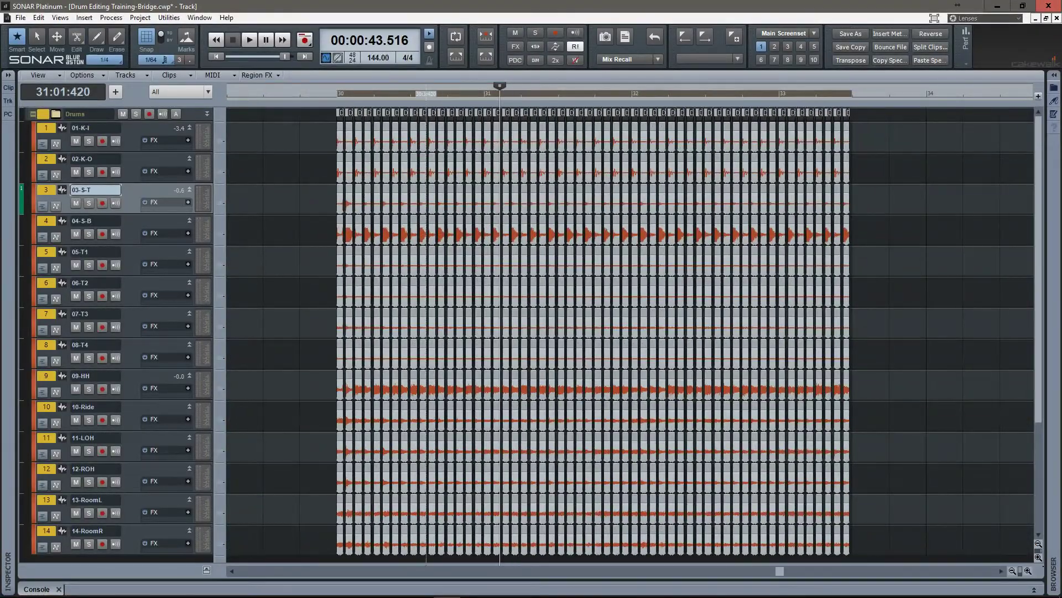
key(q)
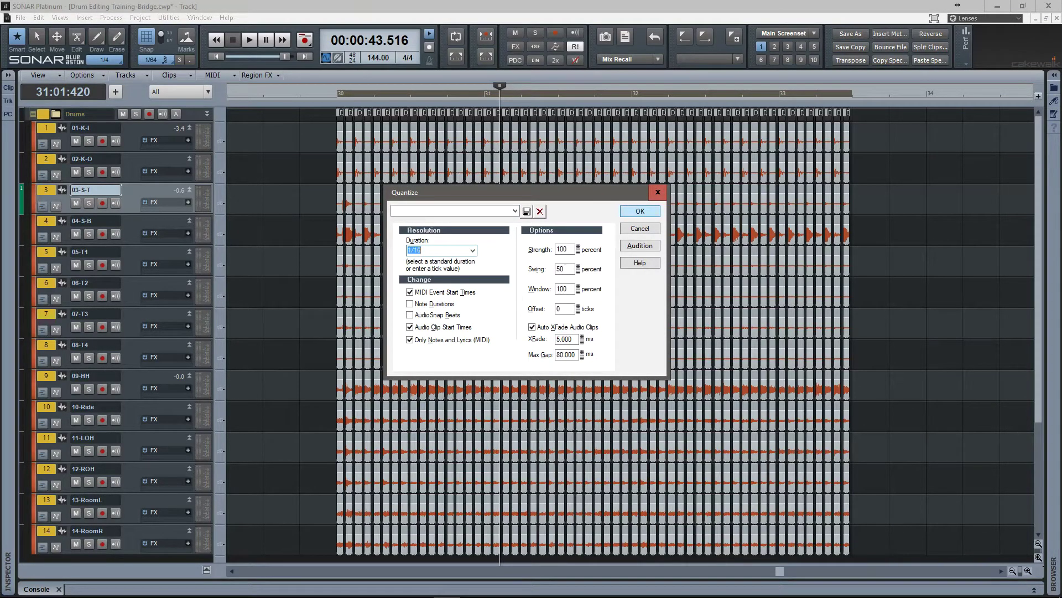
key(Return)
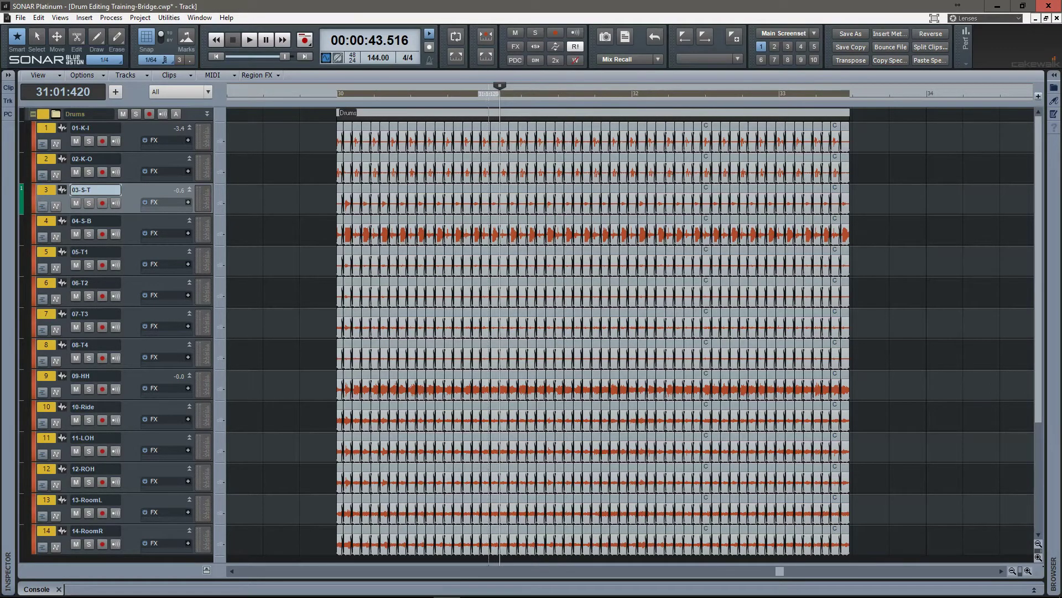
- Apply 5 ms linear fade-ins and fade-outs to the selected drum slices, altering existing curves
click(168, 74)
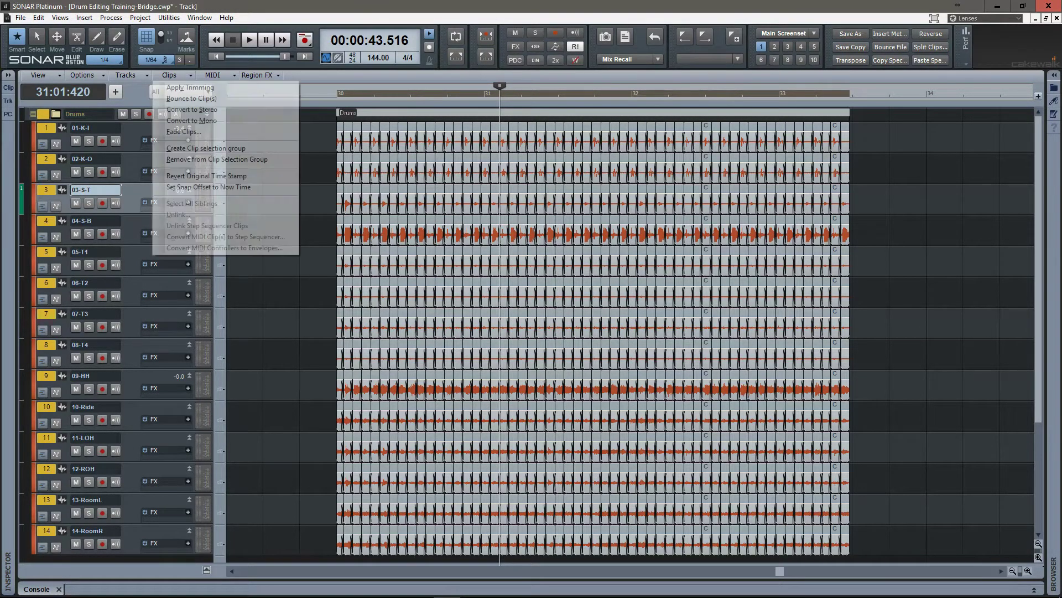
click(183, 131)
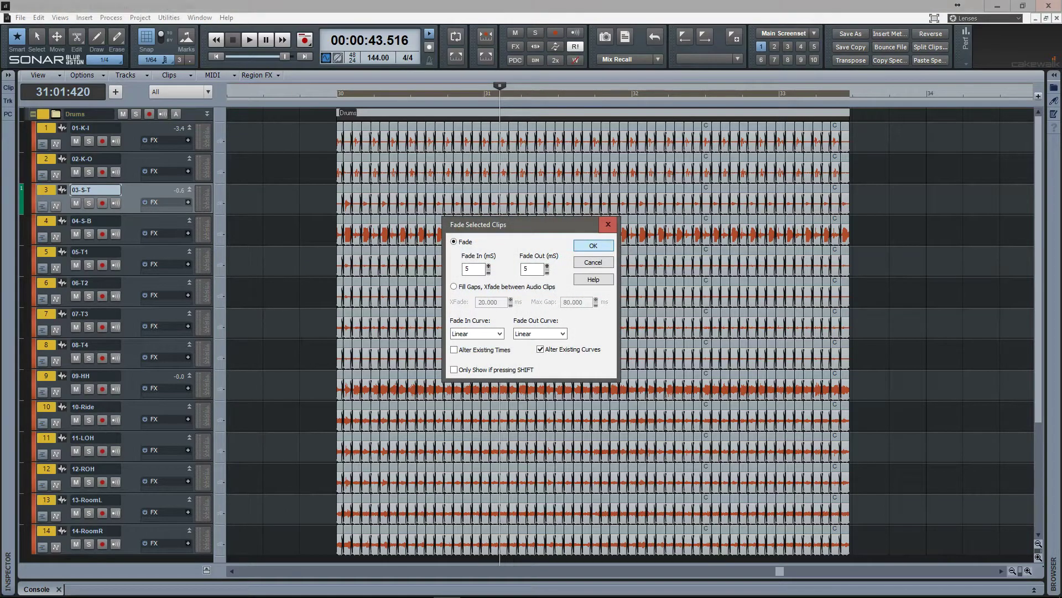
key(Return)
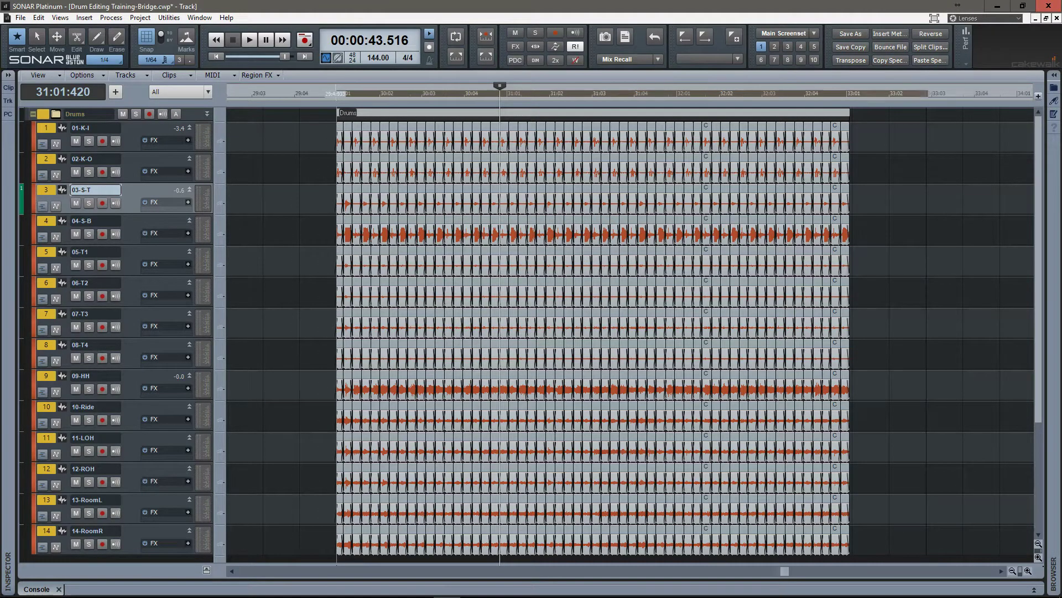
- Recall screenset 3, clear the selection, and remove the fade-in from the first grouped slice at 30:01:000
scroll(335, 332, up, 10)
scroll(333, 332, up, 3)
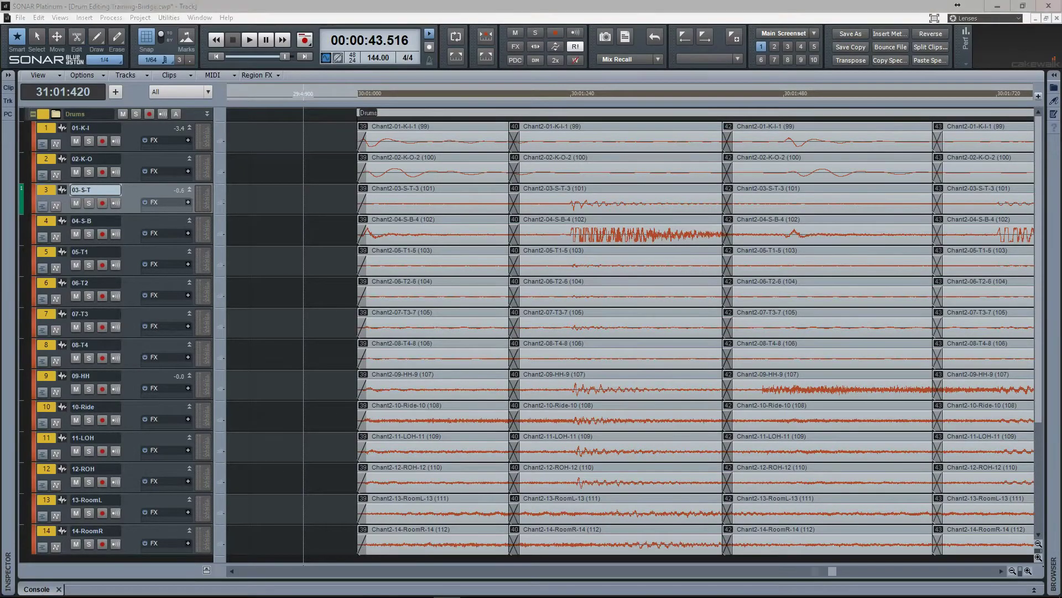
key(3)
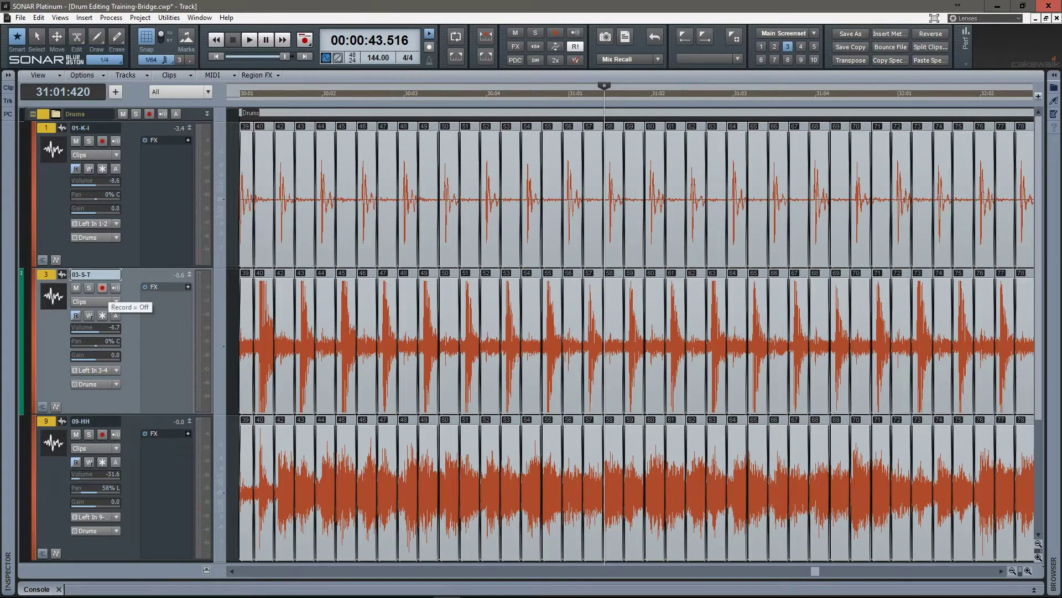
key(ctrl+shift+a)
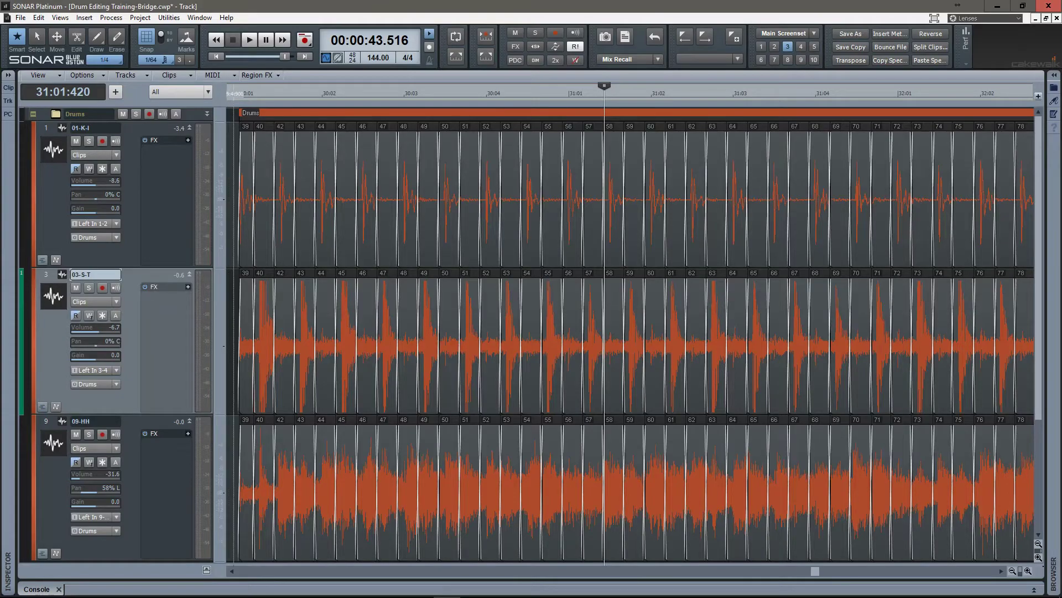
scroll(235, 166, up, 10)
click(493, 166)
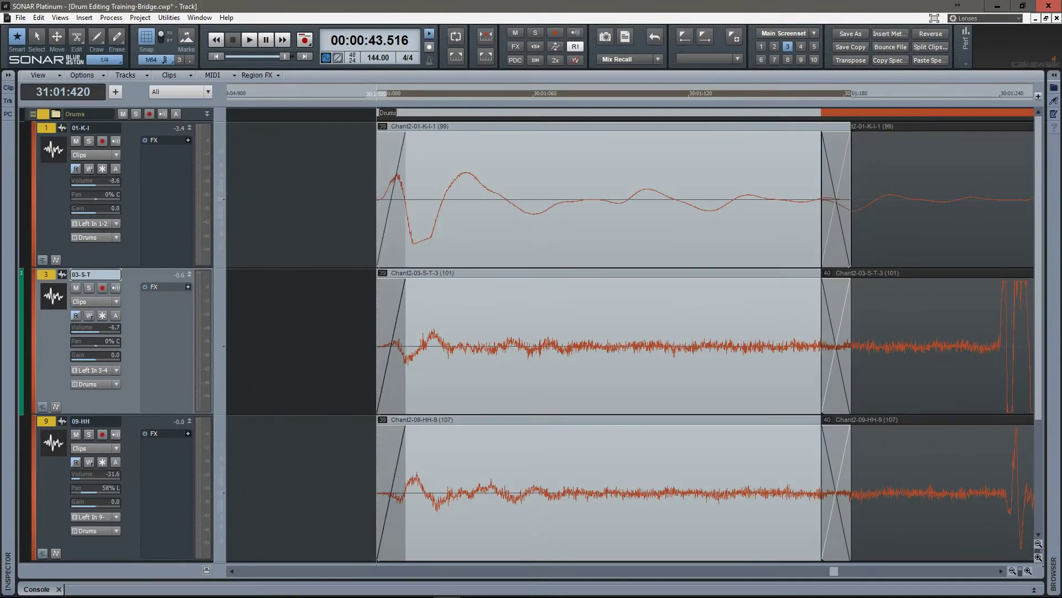
drag(406, 134, 377, 135)
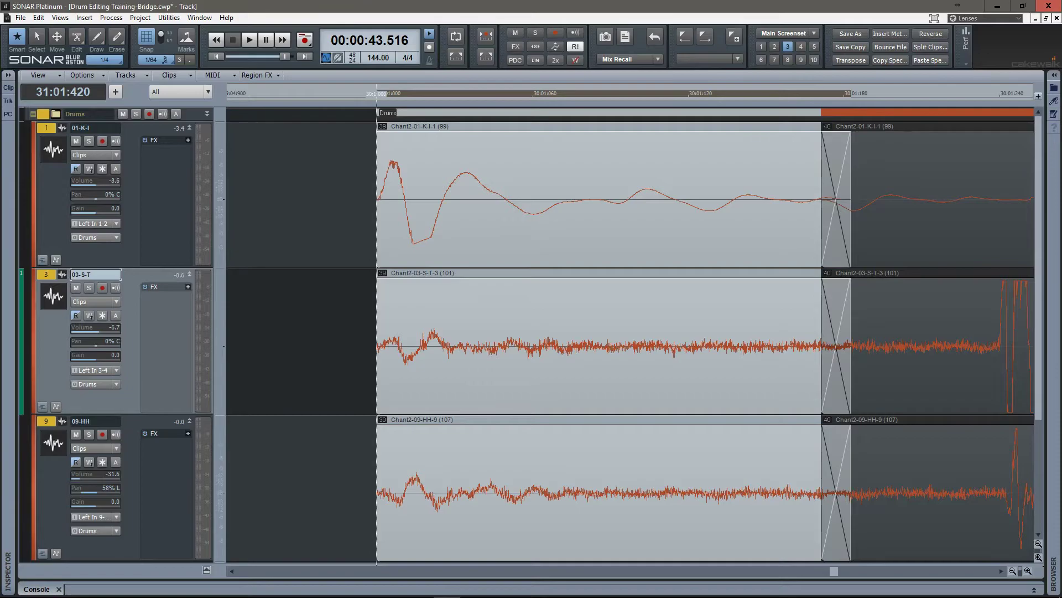
- Play back the edited drum section from 30:01:000
click(377, 94)
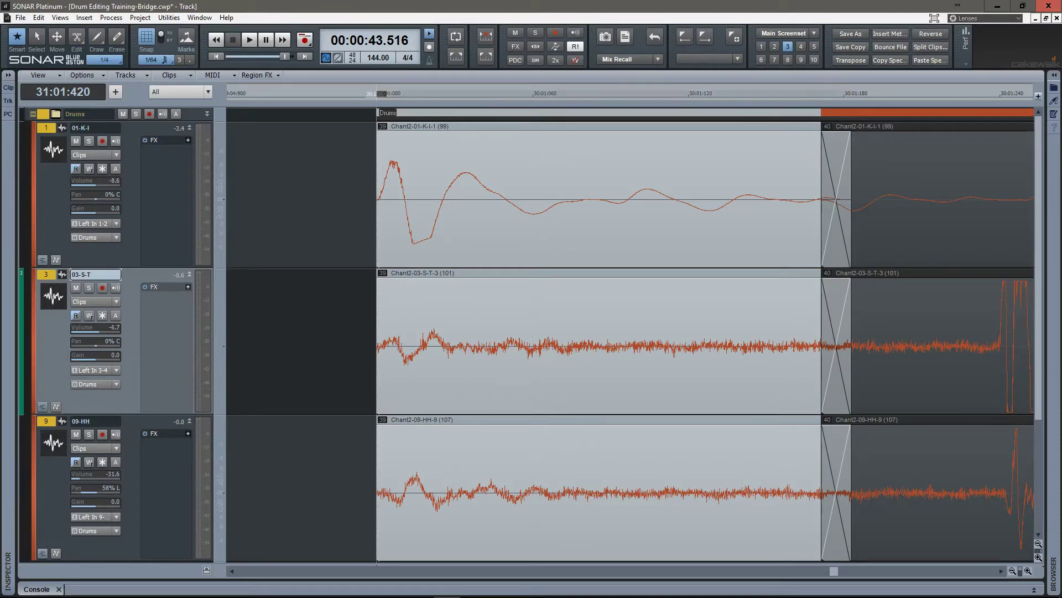
key(space)
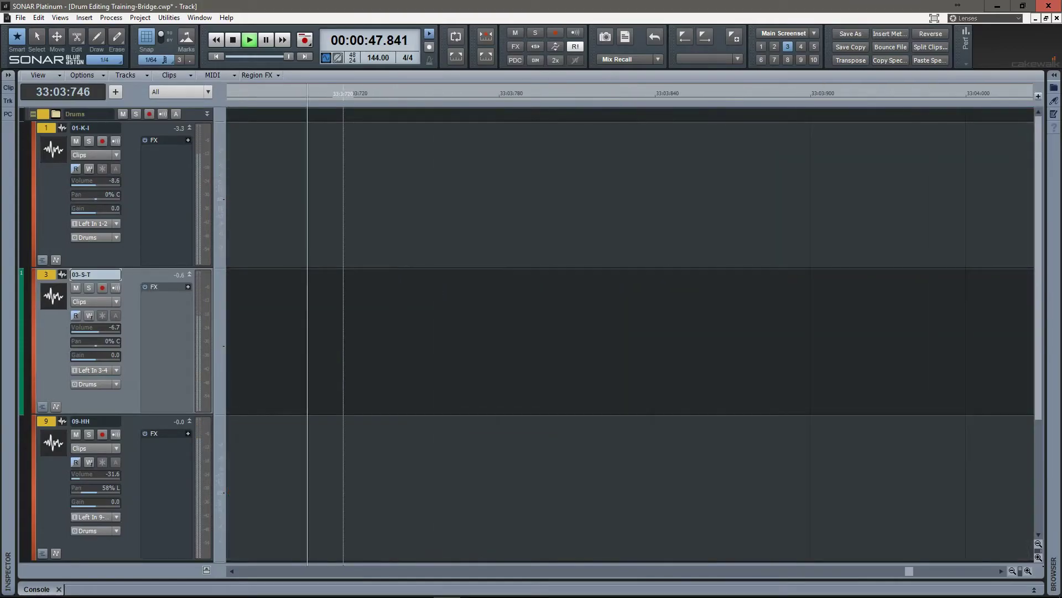
key(space)
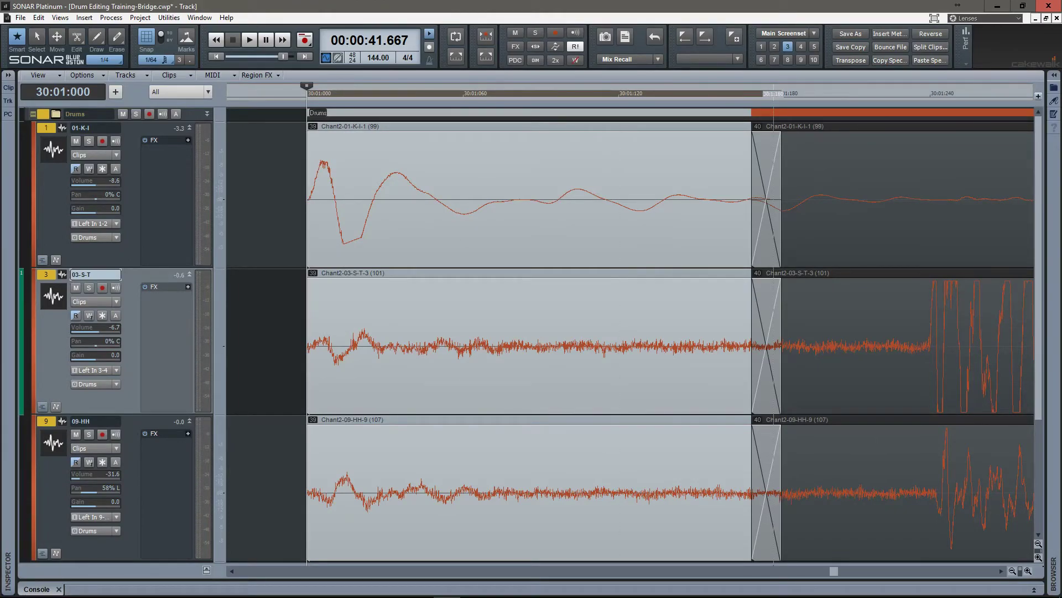
- Select the second grouped slice, step through the positions 30:01:183 and 30:01:423, and examine the crossfades around its boundaries
key(Tab)
click(929, 343)
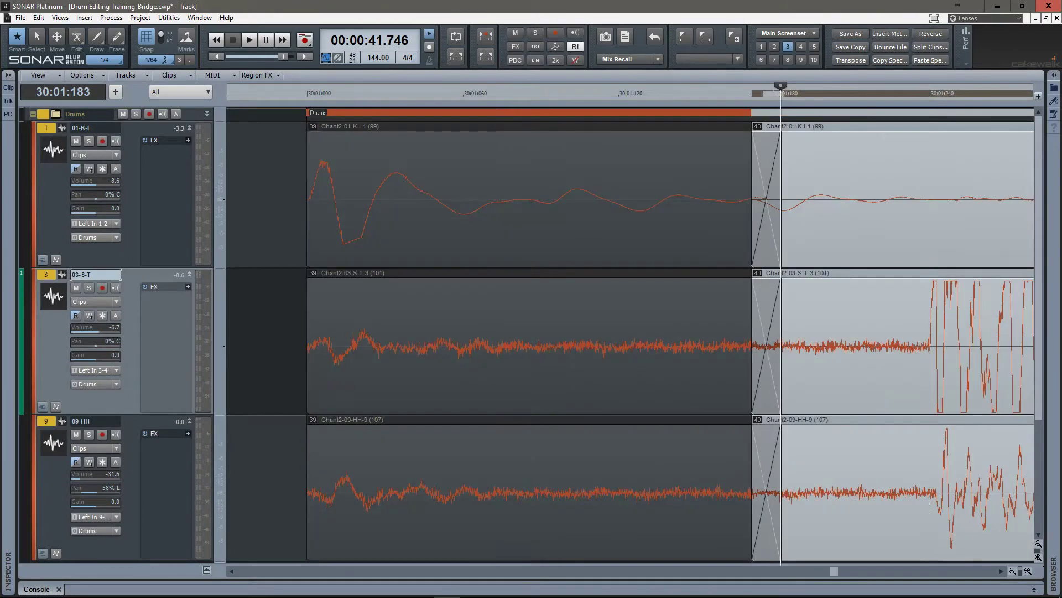
key(Tab)
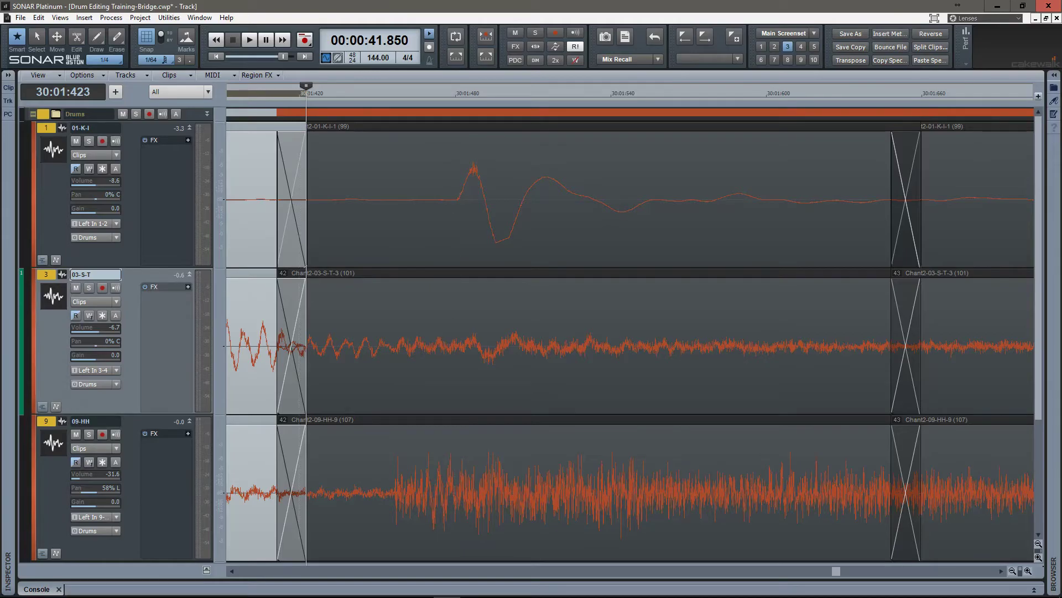
scroll(488, 343, left, 1)
scroll(488, 343, down, 8)
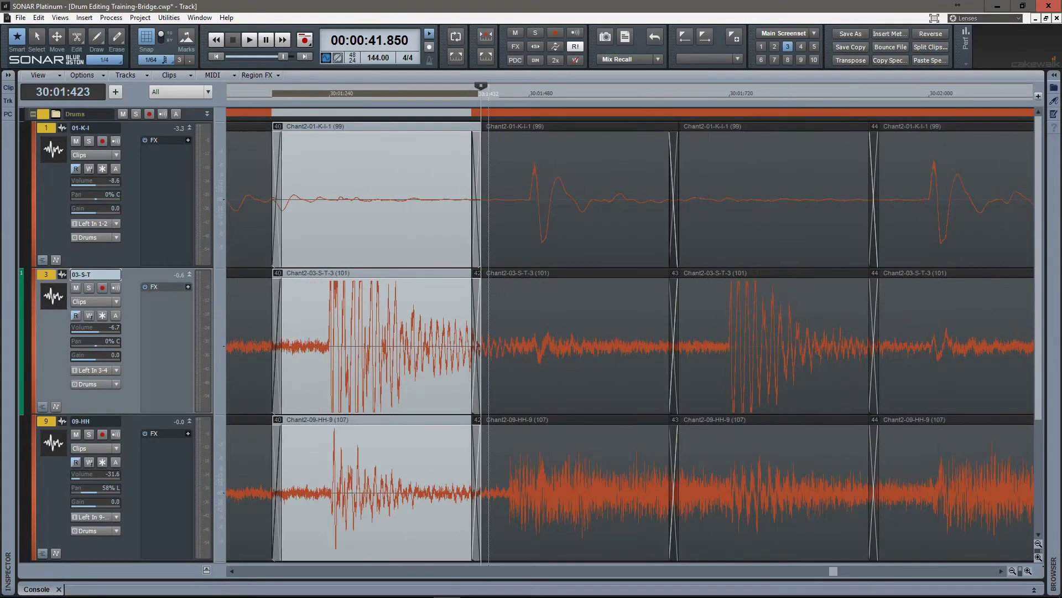
scroll(488, 343, up, 3)
scroll(487, 343, down, 2)
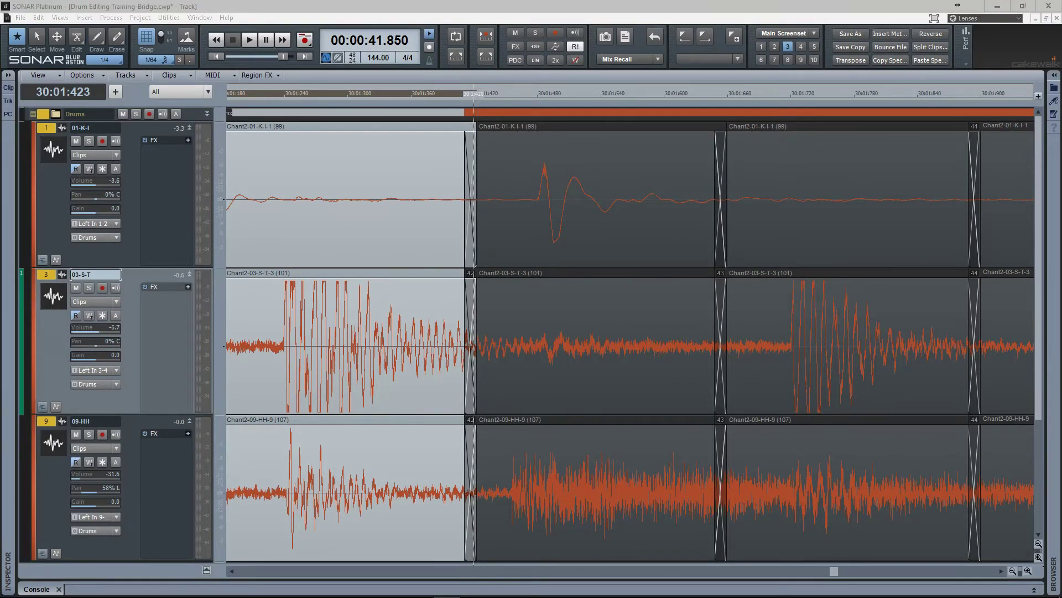
- Recall screenset 4, bring the now time at 30:01:423 into view, and show the take lanes of the 09-HH track
key(4)
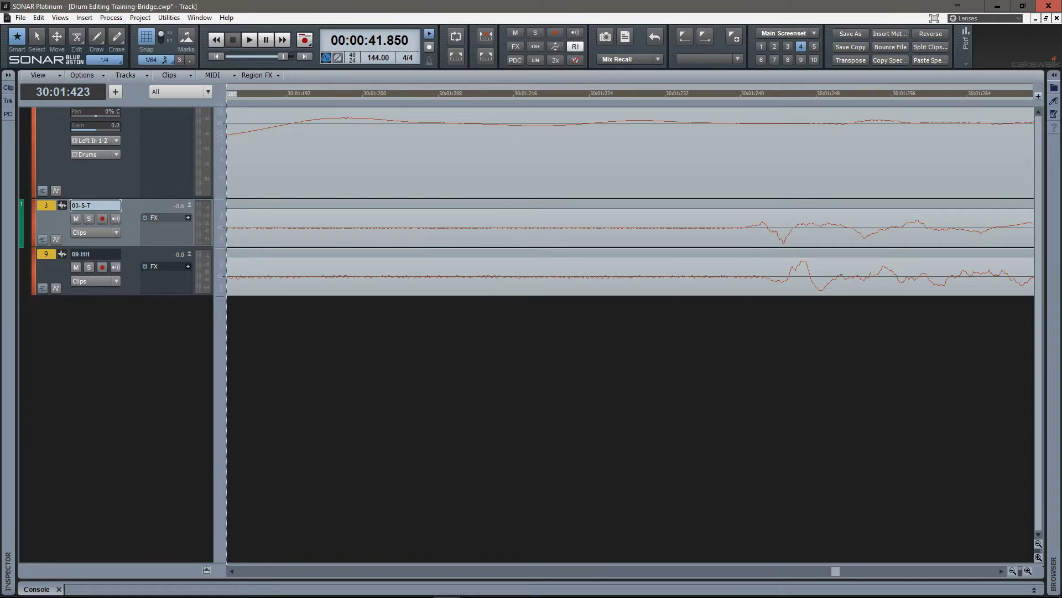
key(g)
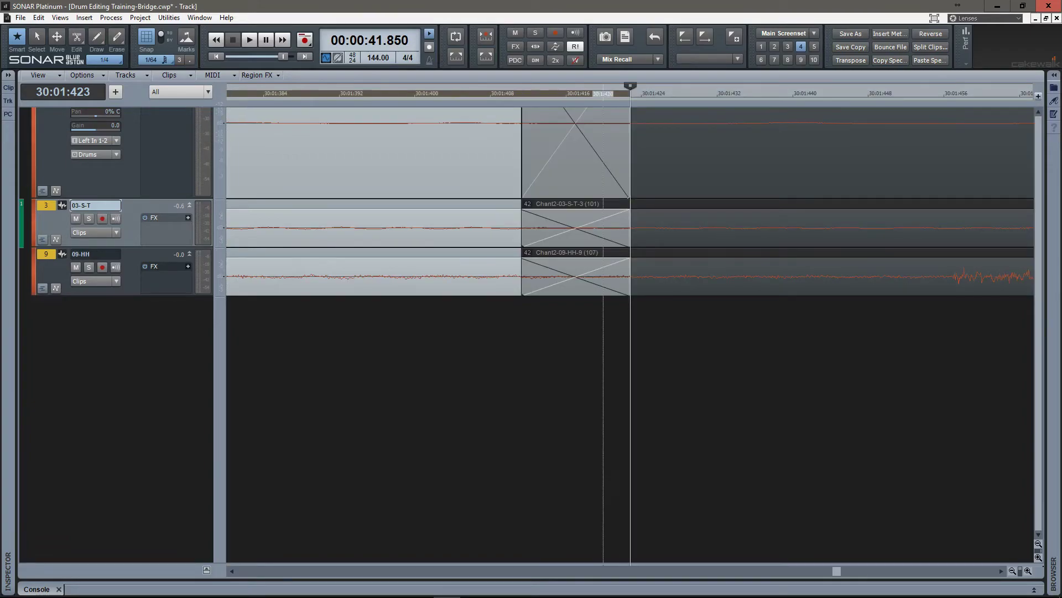
click(42, 289)
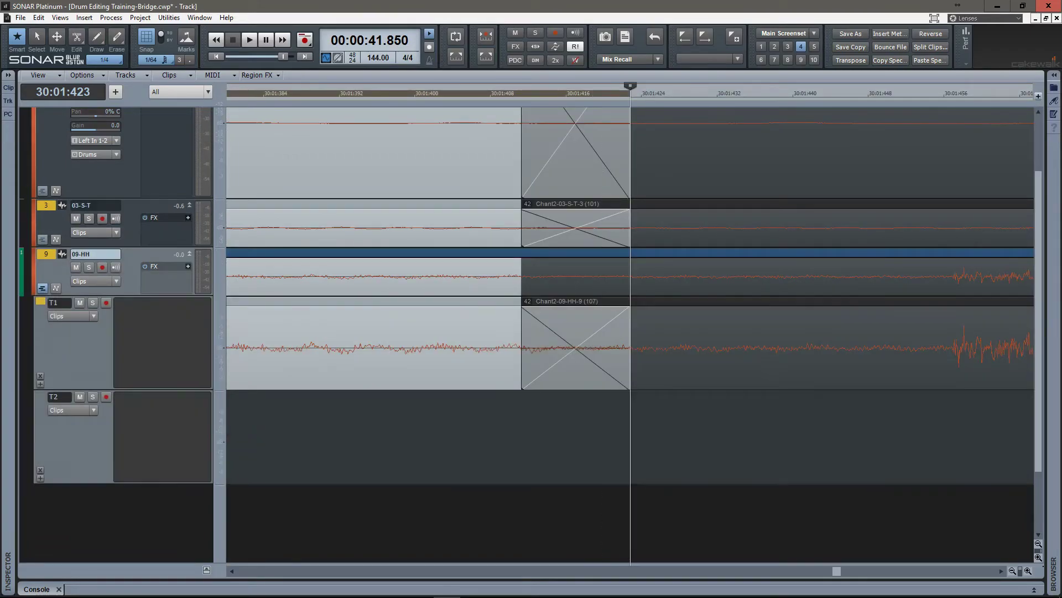
- Shift the crossfaded join between slices 40 and 42 near 30:01:423 later, close to the following hi-hat hit, and turn snap off
drag(575, 349, 580, 349)
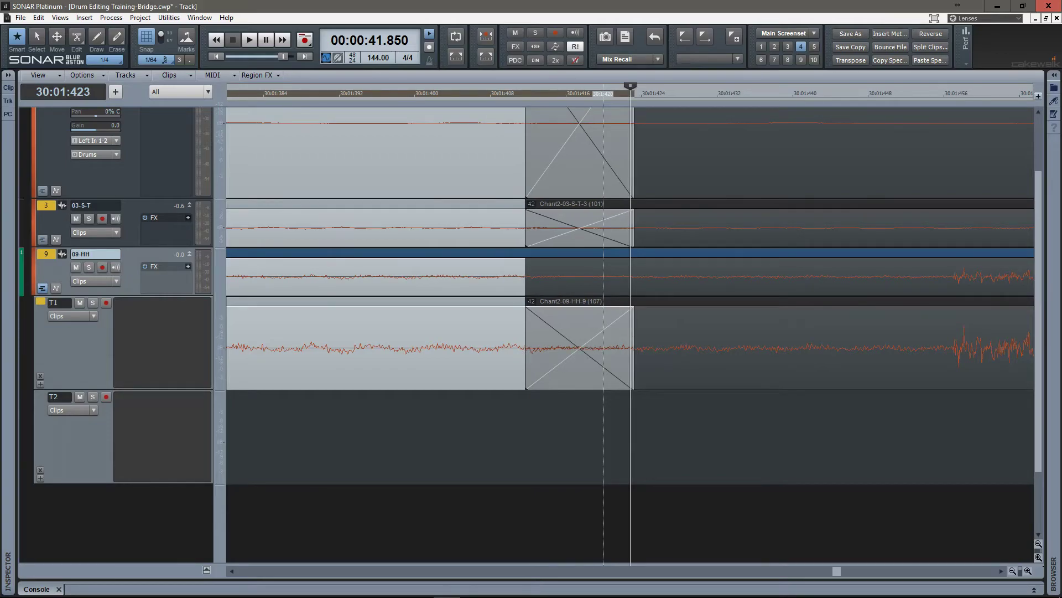
key(f)
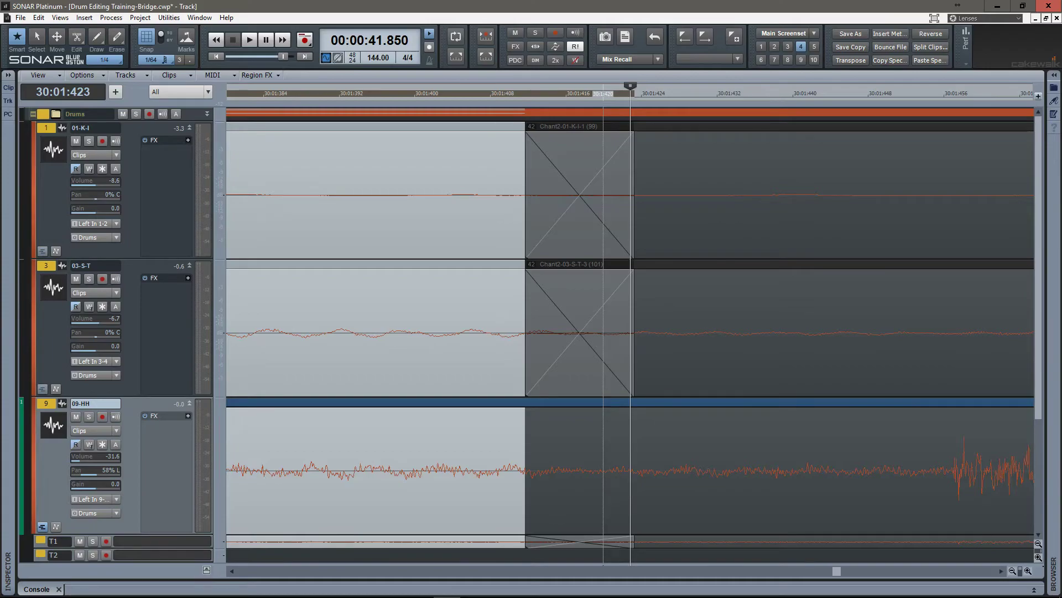
mouse_move(579, 348)
mouse_down()
mouse_move(612, 348)
mouse_move(587, 348)
mouse_up()
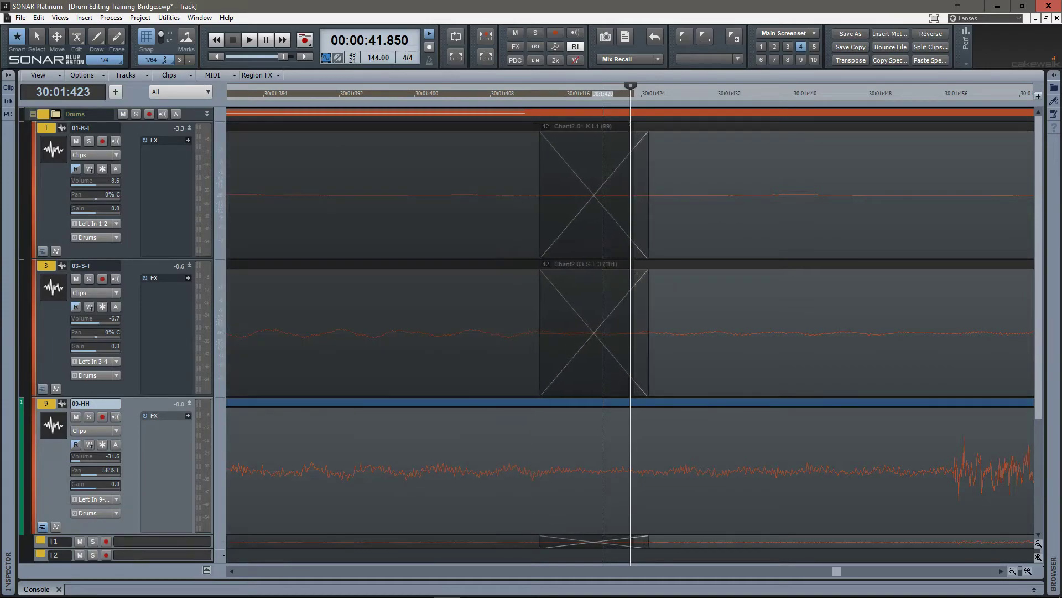
drag(670, 87, 502, 56)
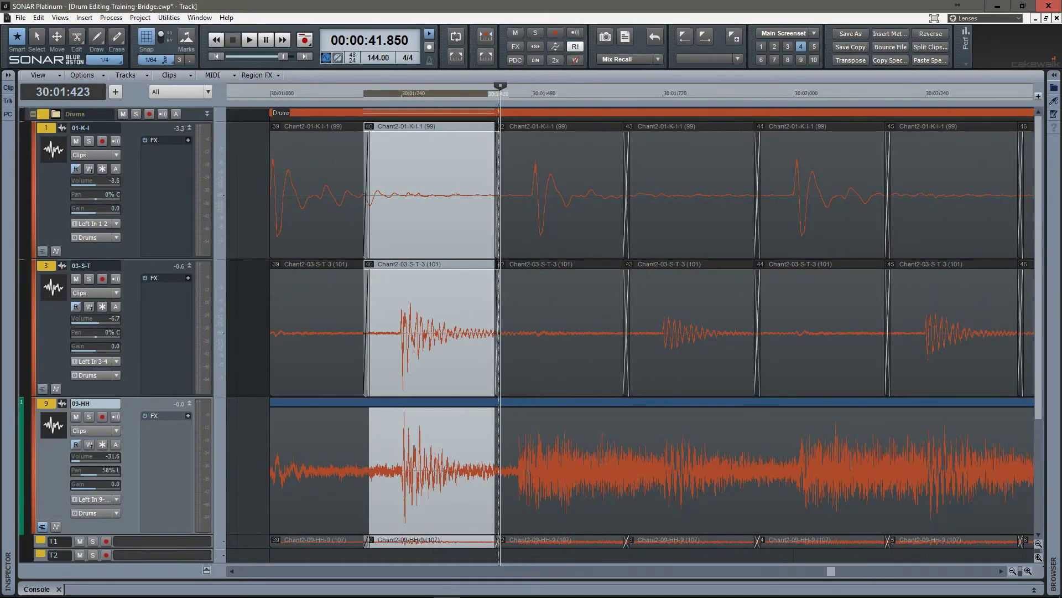
mouse_move(497, 221)
mouse_down()
mouse_move(528, 222)
mouse_move(513, 221)
mouse_up()
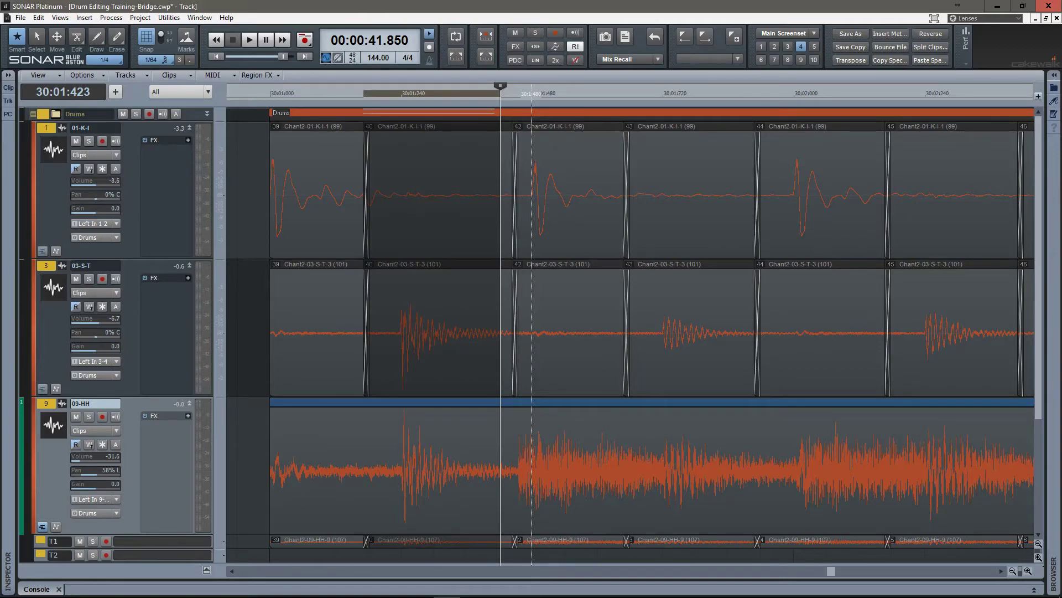
key(n)
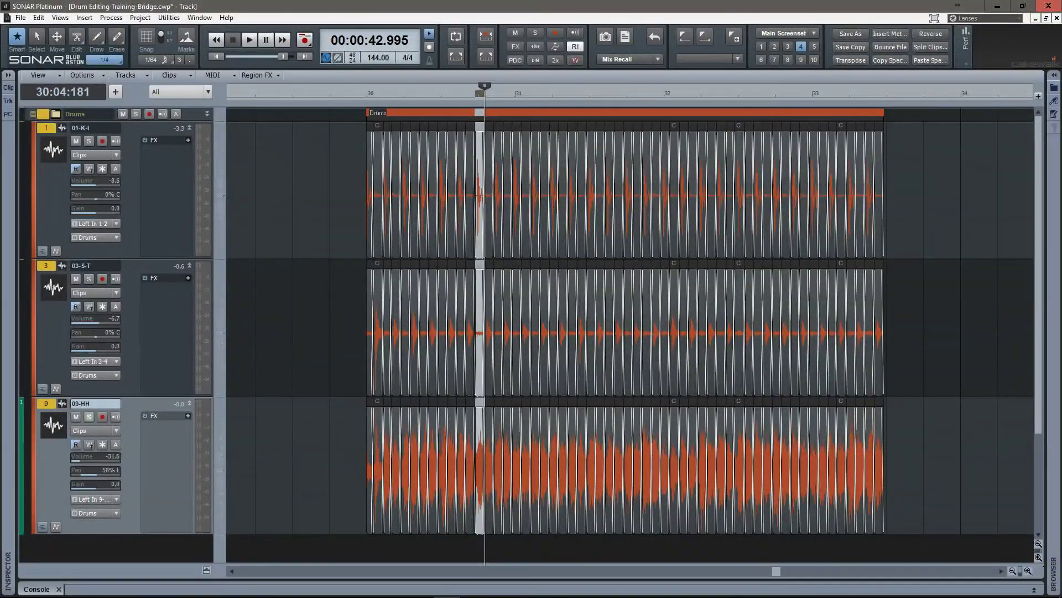
- Solo the 09-HH track, play it back from 30:04:181, and raise its volume
click(89, 417)
key(space)
drag(83, 457, 92, 457)
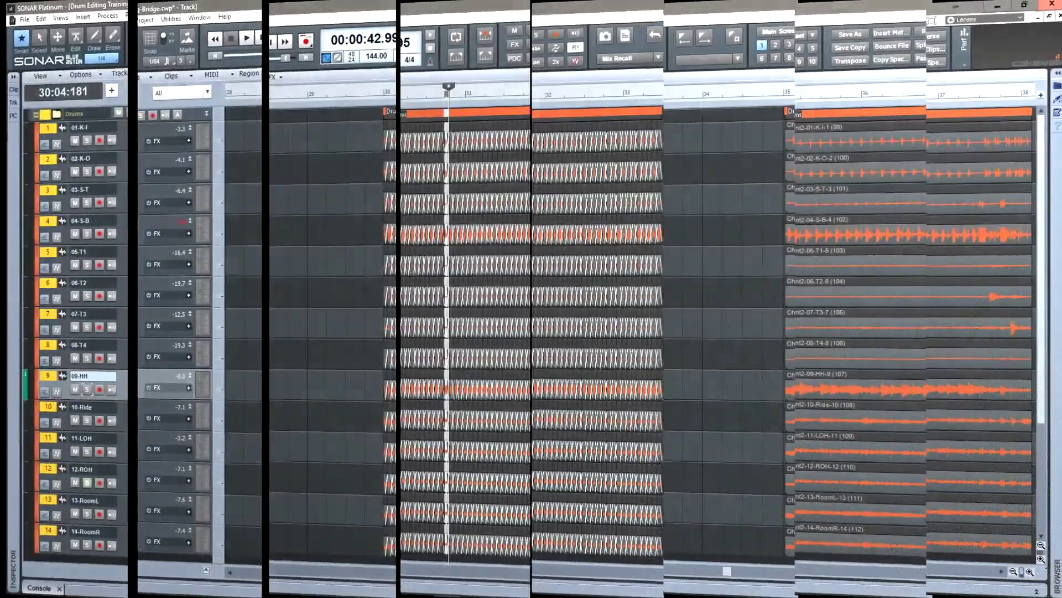
key(space)
- Return the now time to the start of measure 30 and play back the edited section across all drum tracks
key(ctrl+Page_Up)
key(ctrl+Page_Up)
key(space)
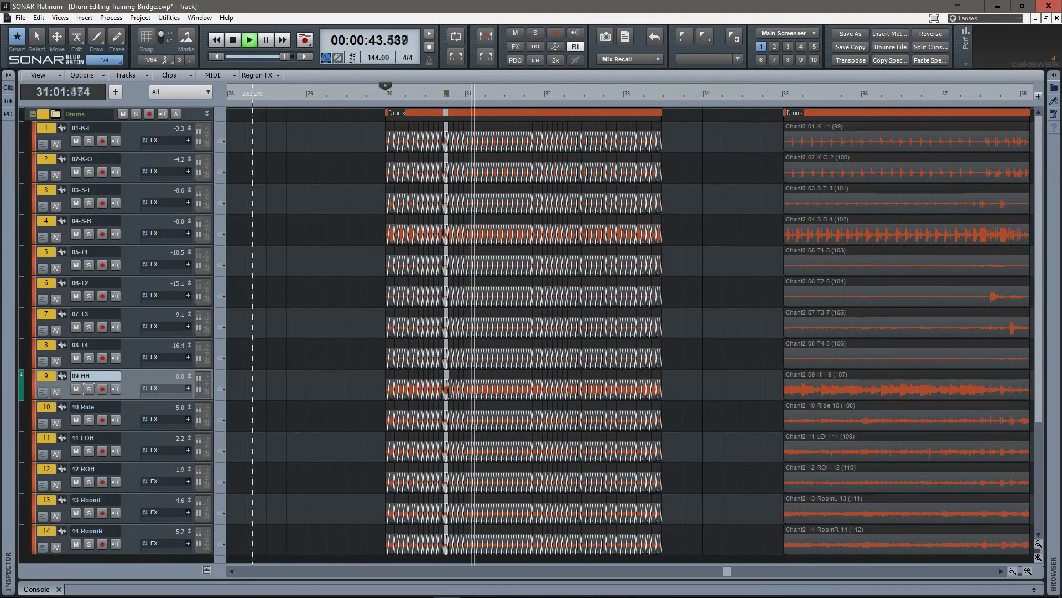